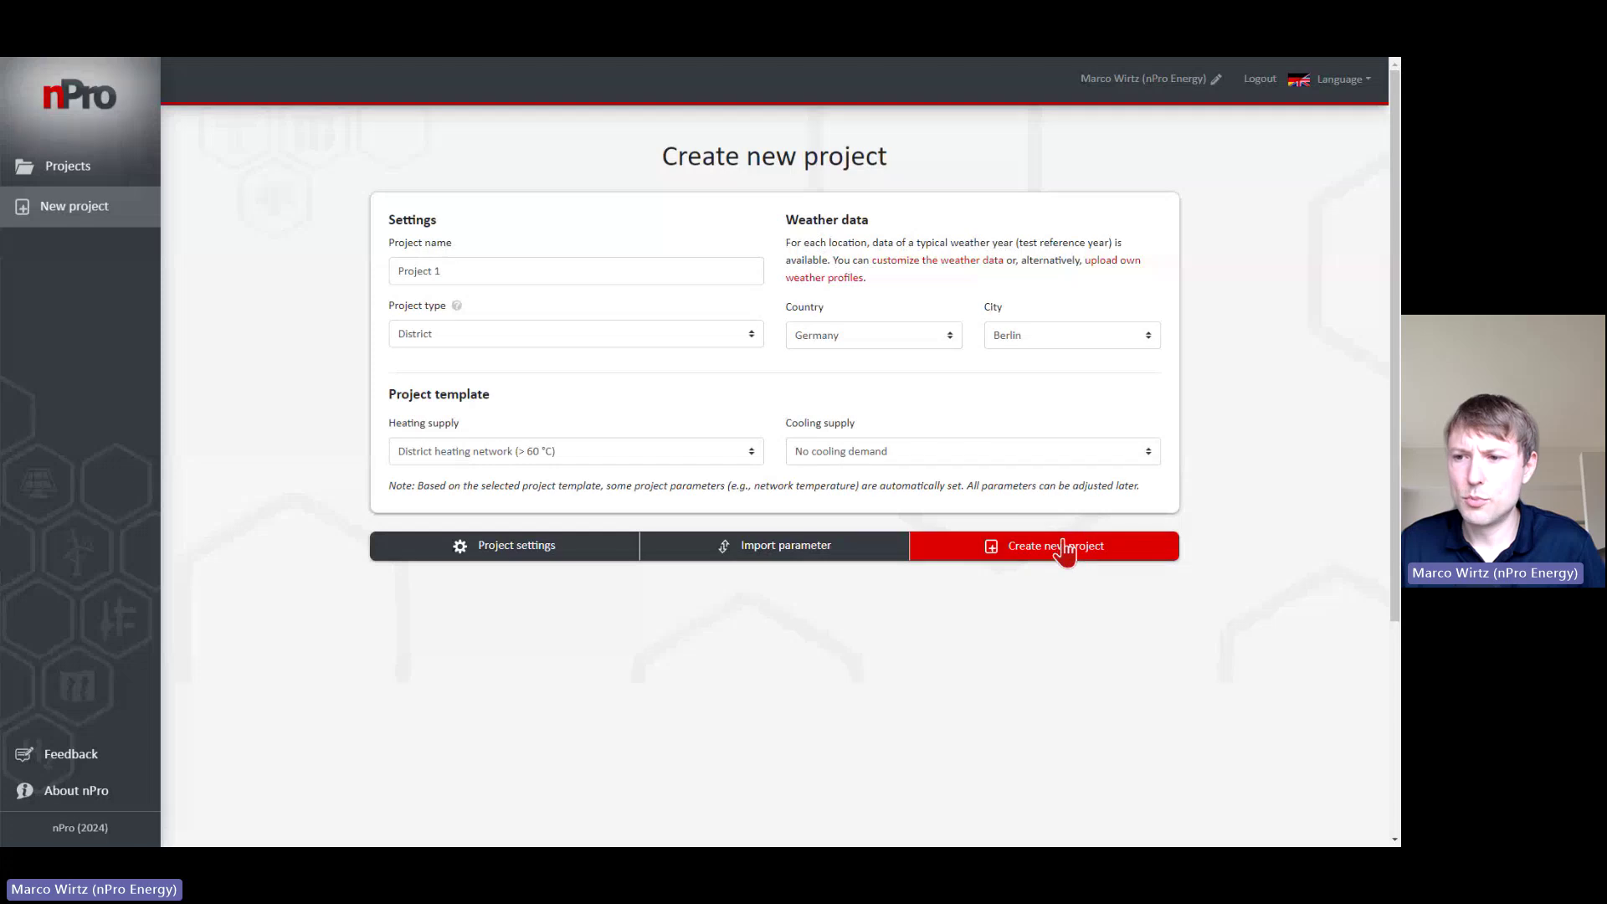
Step: Create 'Project 1' as a Berlin district project with district heating above 60 °C
{"action": "left_click", "coordinate": [1062, 553]}
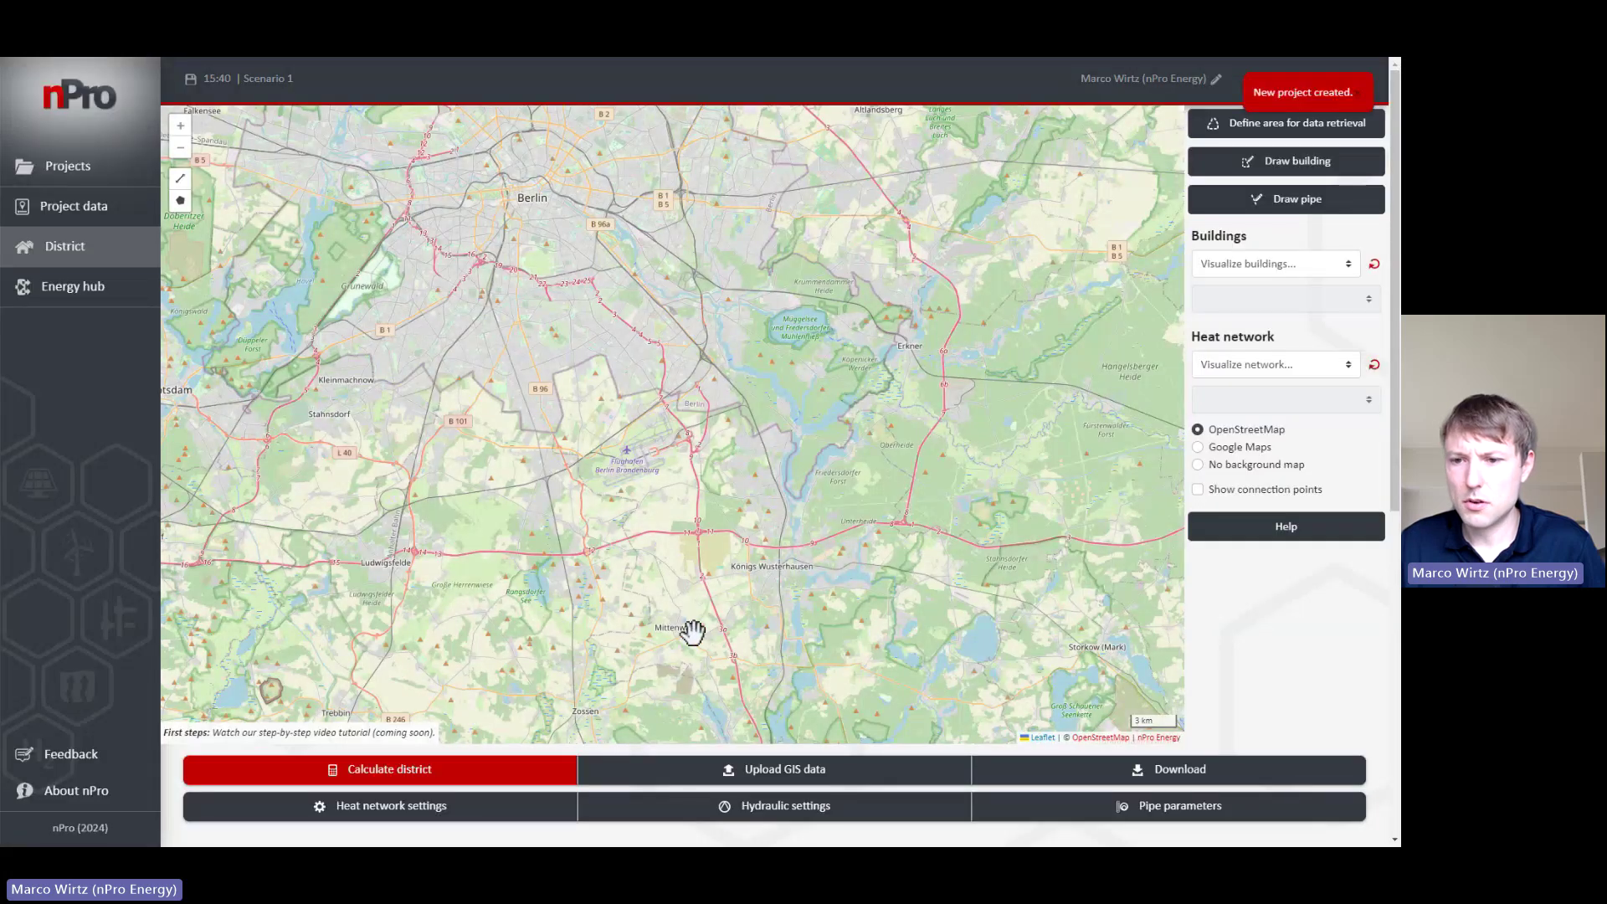
Step: Zoom and pan the map in close on Mittenwalde around Chausseestraße and Millingsweg
{"action": "scroll", "coordinate": [661, 624], "scroll_direction": "up", "scroll_amount": 5}
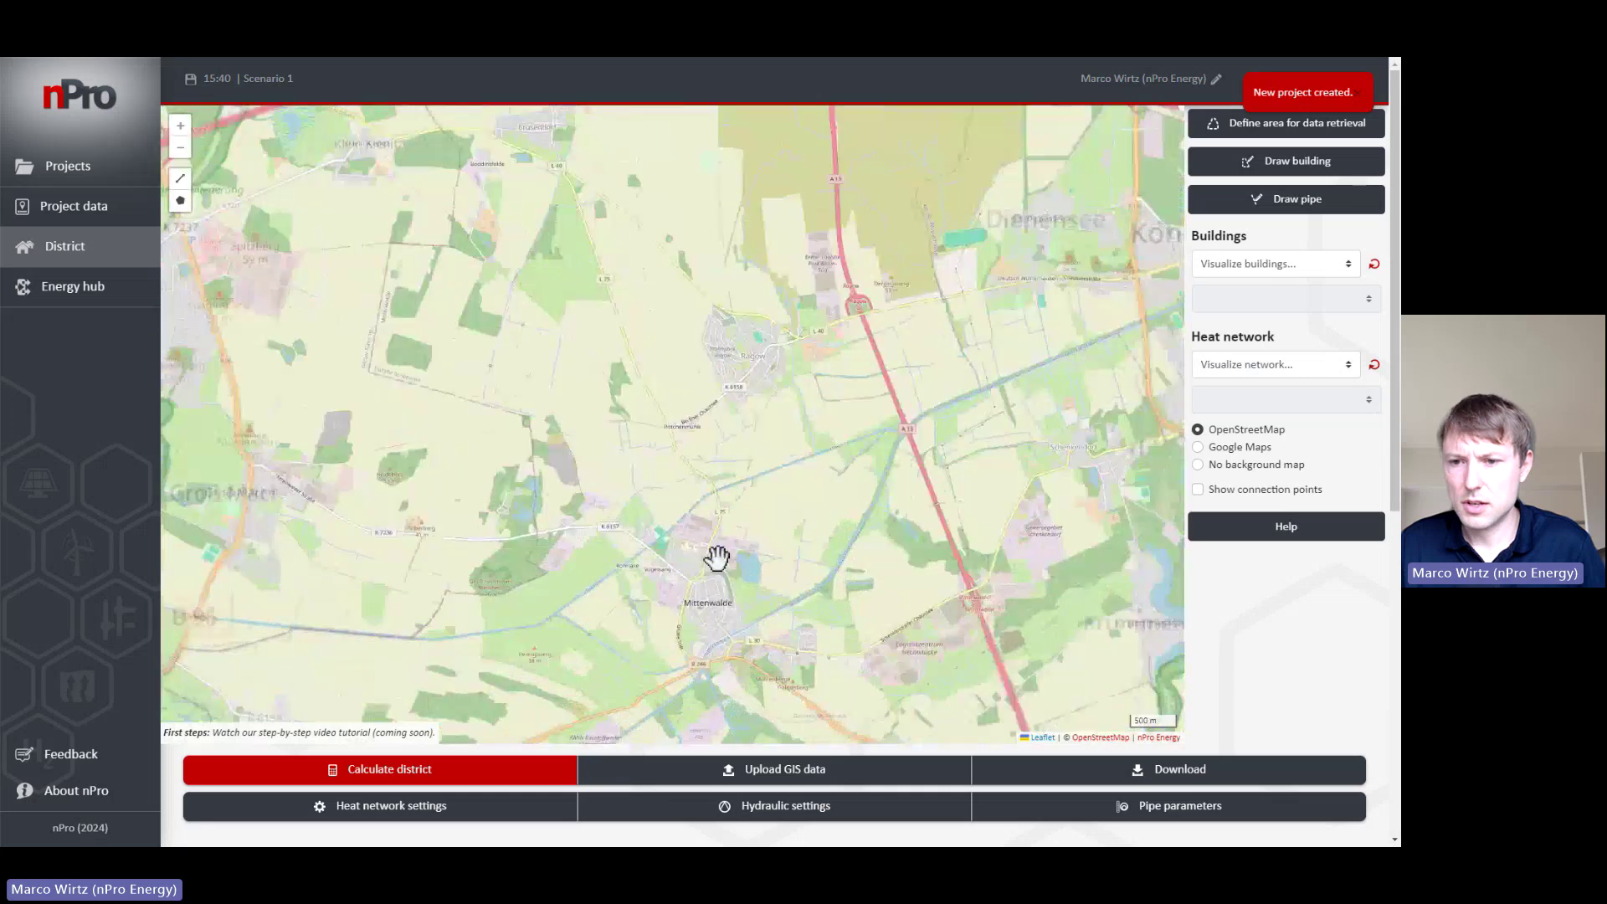
{"action": "scroll", "coordinate": [718, 556], "scroll_direction": "up", "scroll_amount": 1}
{"action": "scroll", "coordinate": [643, 599], "scroll_direction": "up", "scroll_amount": 1}
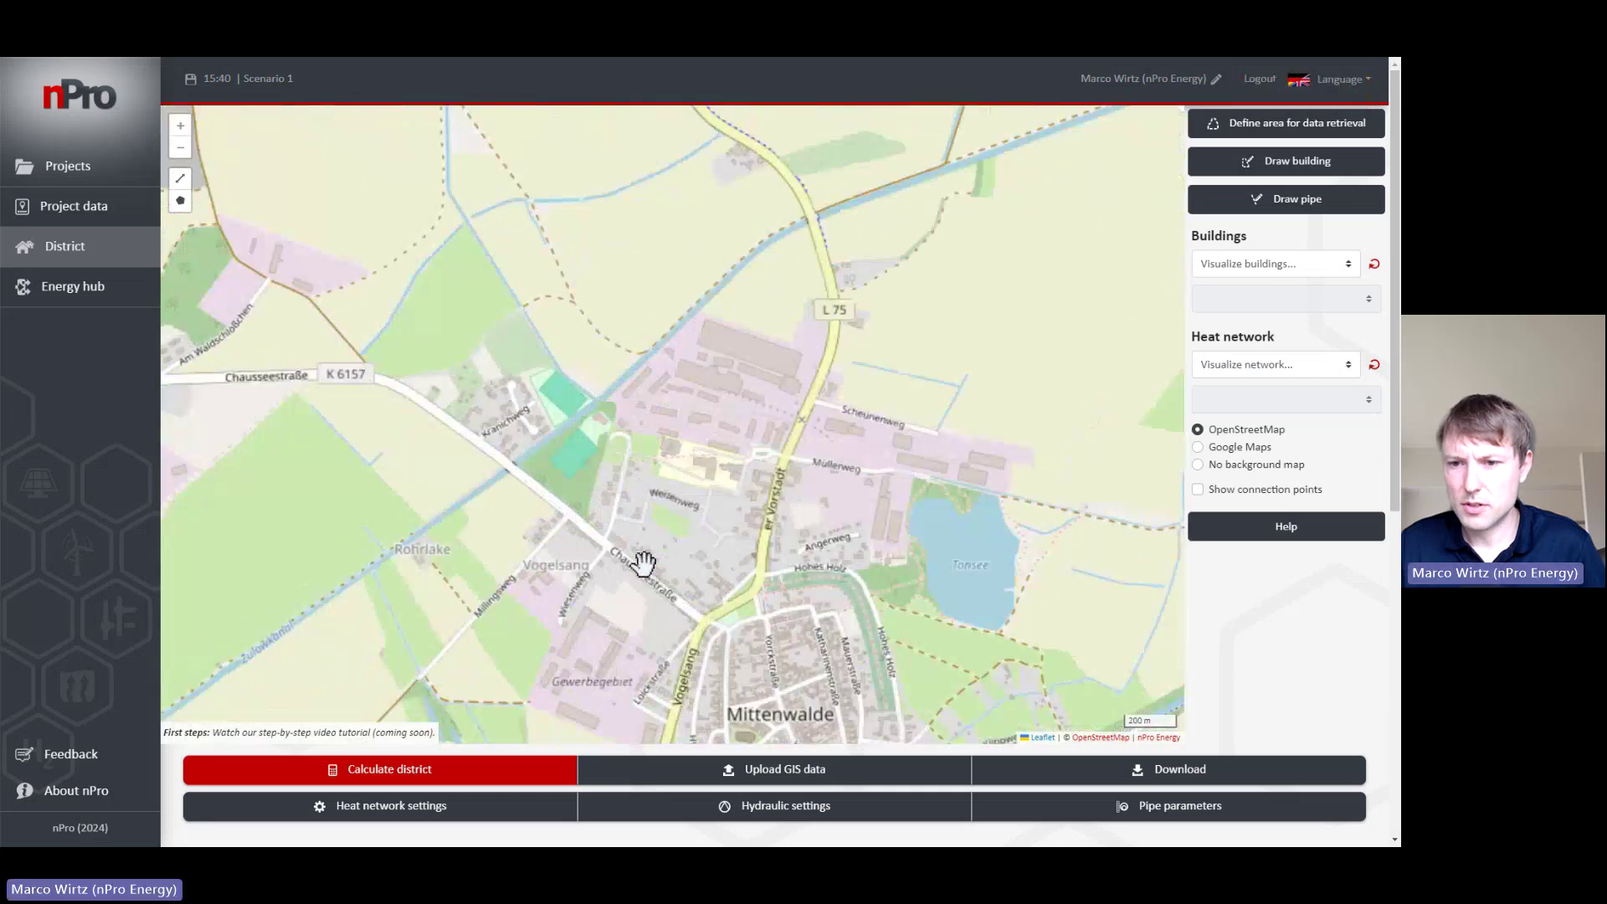
{"action": "scroll", "coordinate": [643, 563], "scroll_direction": "up", "scroll_amount": 1}
{"action": "scroll", "coordinate": [600, 491], "scroll_direction": "up", "scroll_amount": 1}
{"action": "left_click_drag", "start_coordinate": [491, 539], "coordinate": [549, 496]}
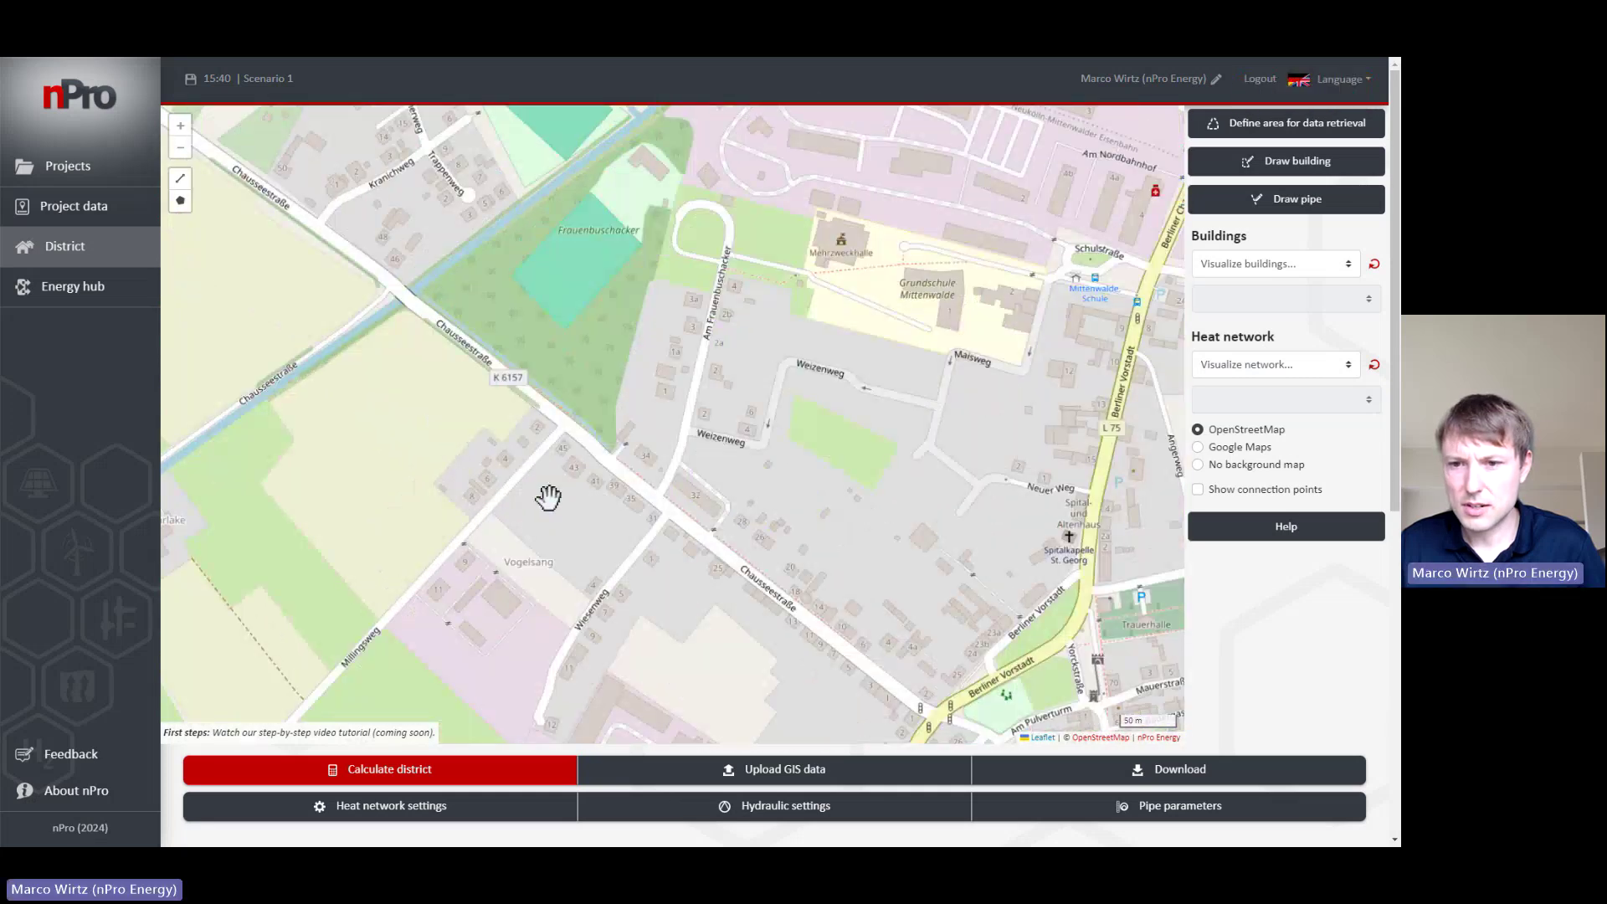
{"action": "scroll", "coordinate": [549, 496], "scroll_direction": "up", "scroll_amount": 1}
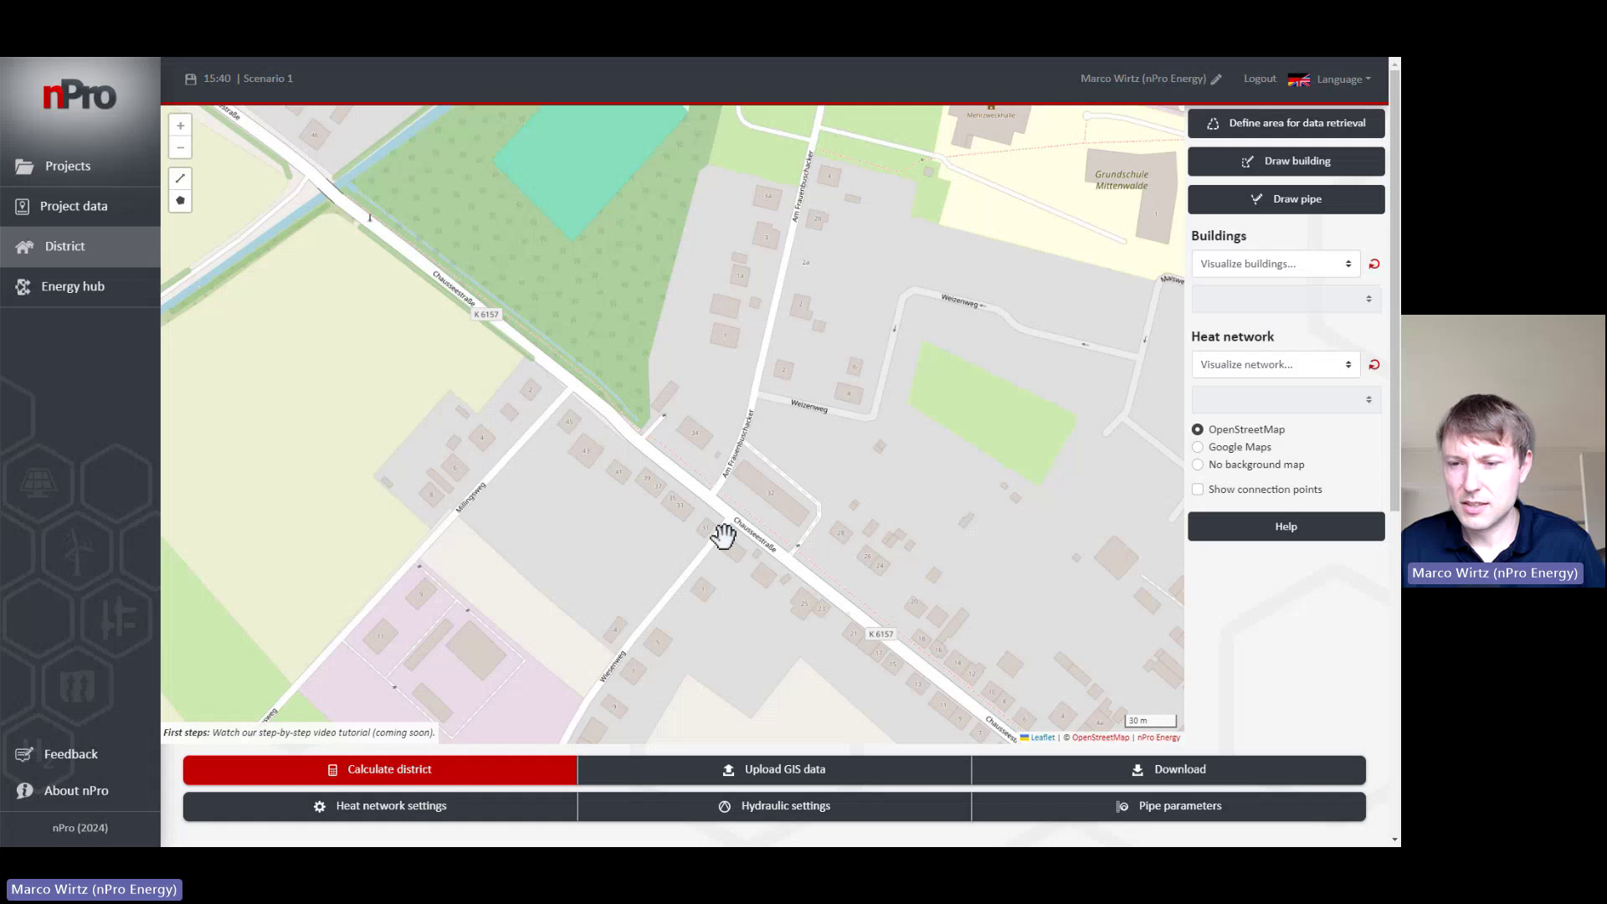
Step: Outline a closed data-retrieval polygon around the block along Chausseestraße and Millingsweg
{"action": "left_click", "coordinate": [1253, 134]}
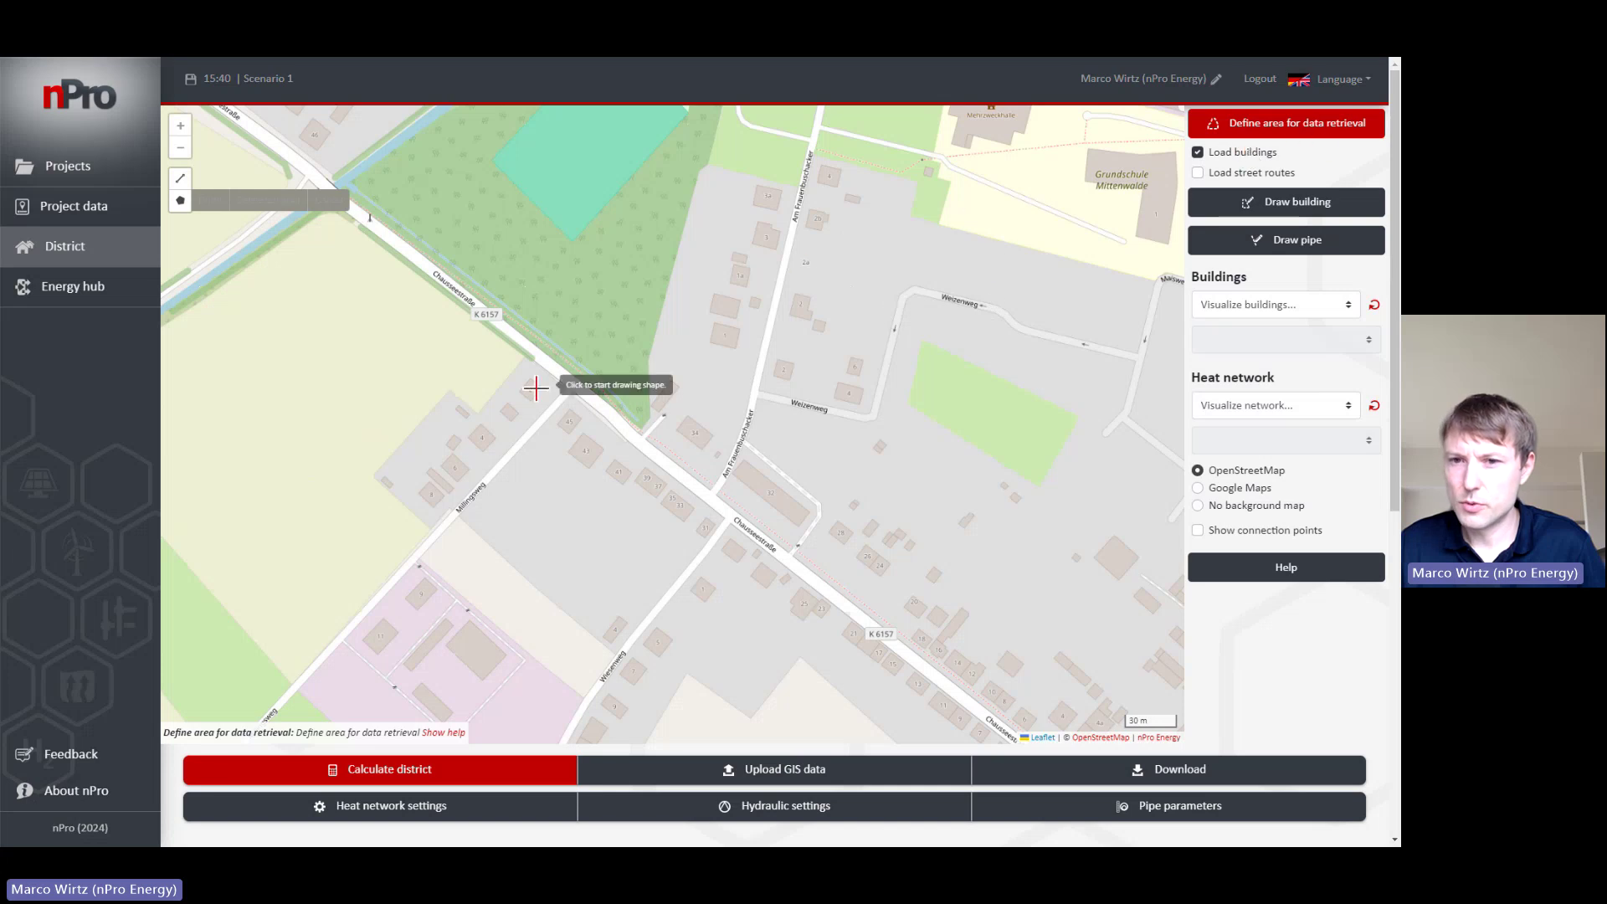
{"action": "left_click", "coordinate": [495, 345]}
{"action": "left_click", "coordinate": [405, 455]}
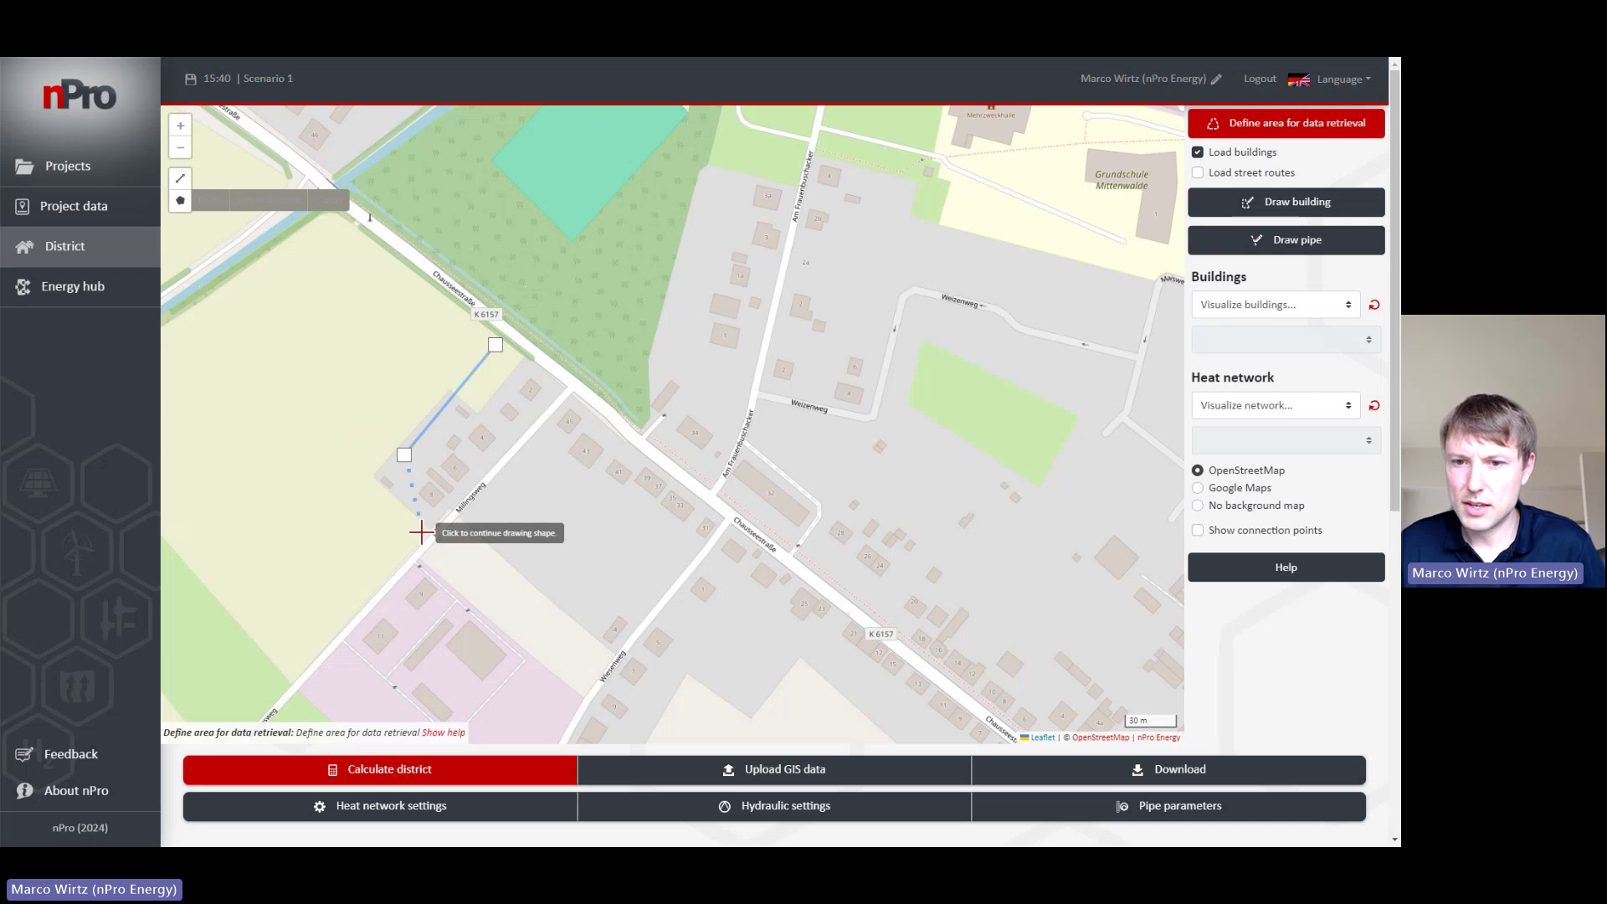
{"action": "left_click", "coordinate": [421, 532]}
{"action": "left_click", "coordinate": [543, 606]}
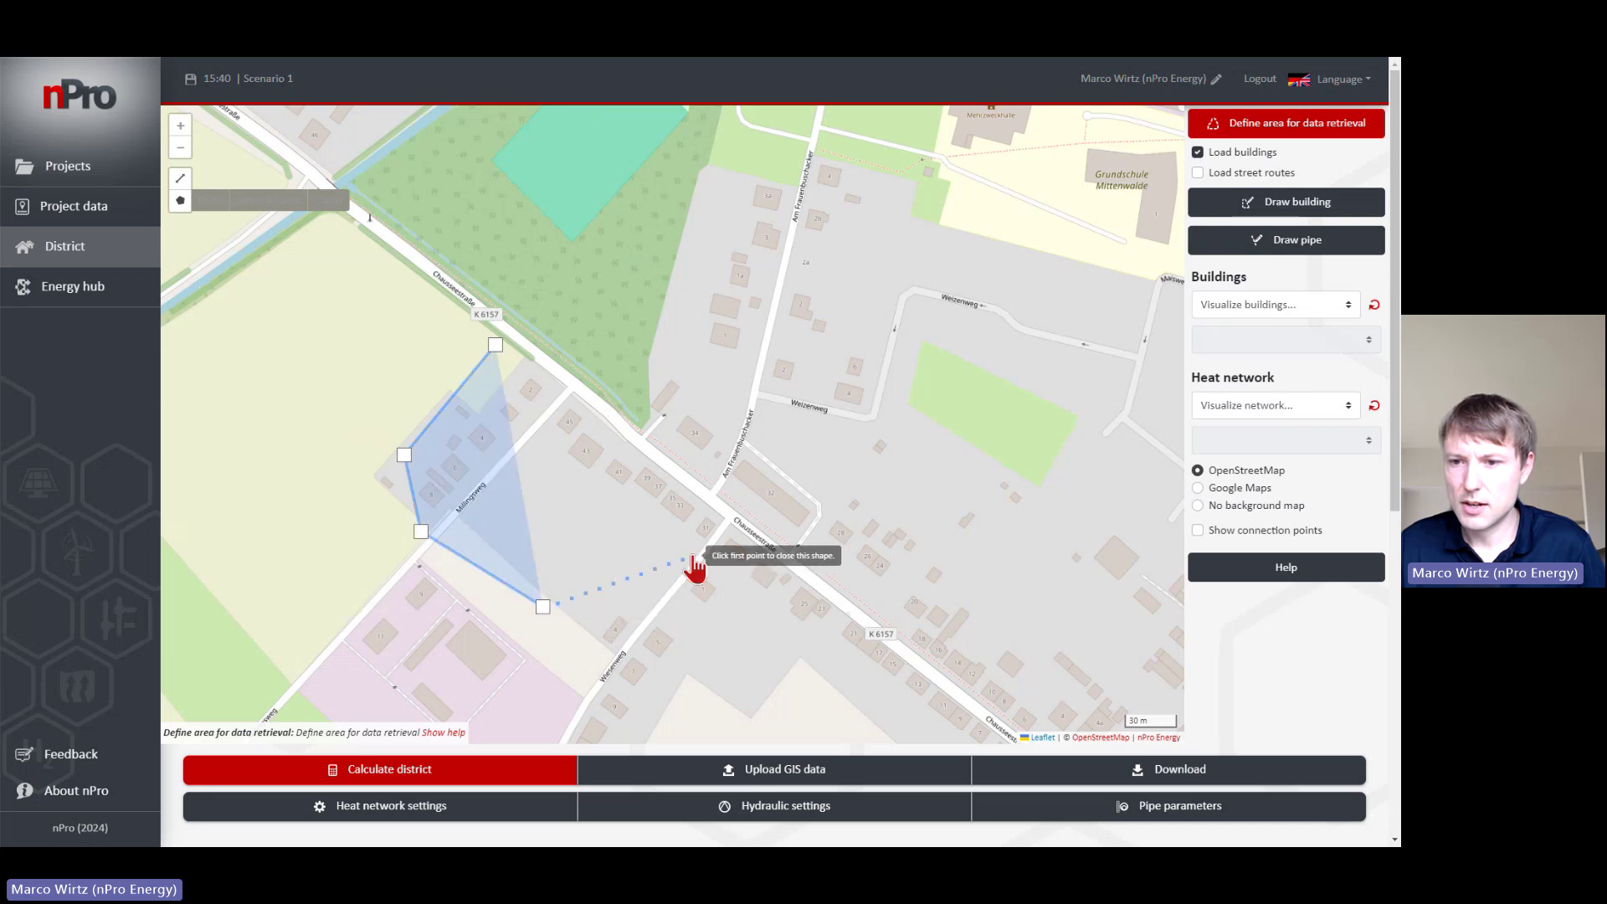
{"action": "left_click", "coordinate": [691, 553]}
{"action": "left_click", "coordinate": [728, 539]}
{"action": "left_click", "coordinate": [742, 526]}
{"action": "left_click", "coordinate": [746, 506]}
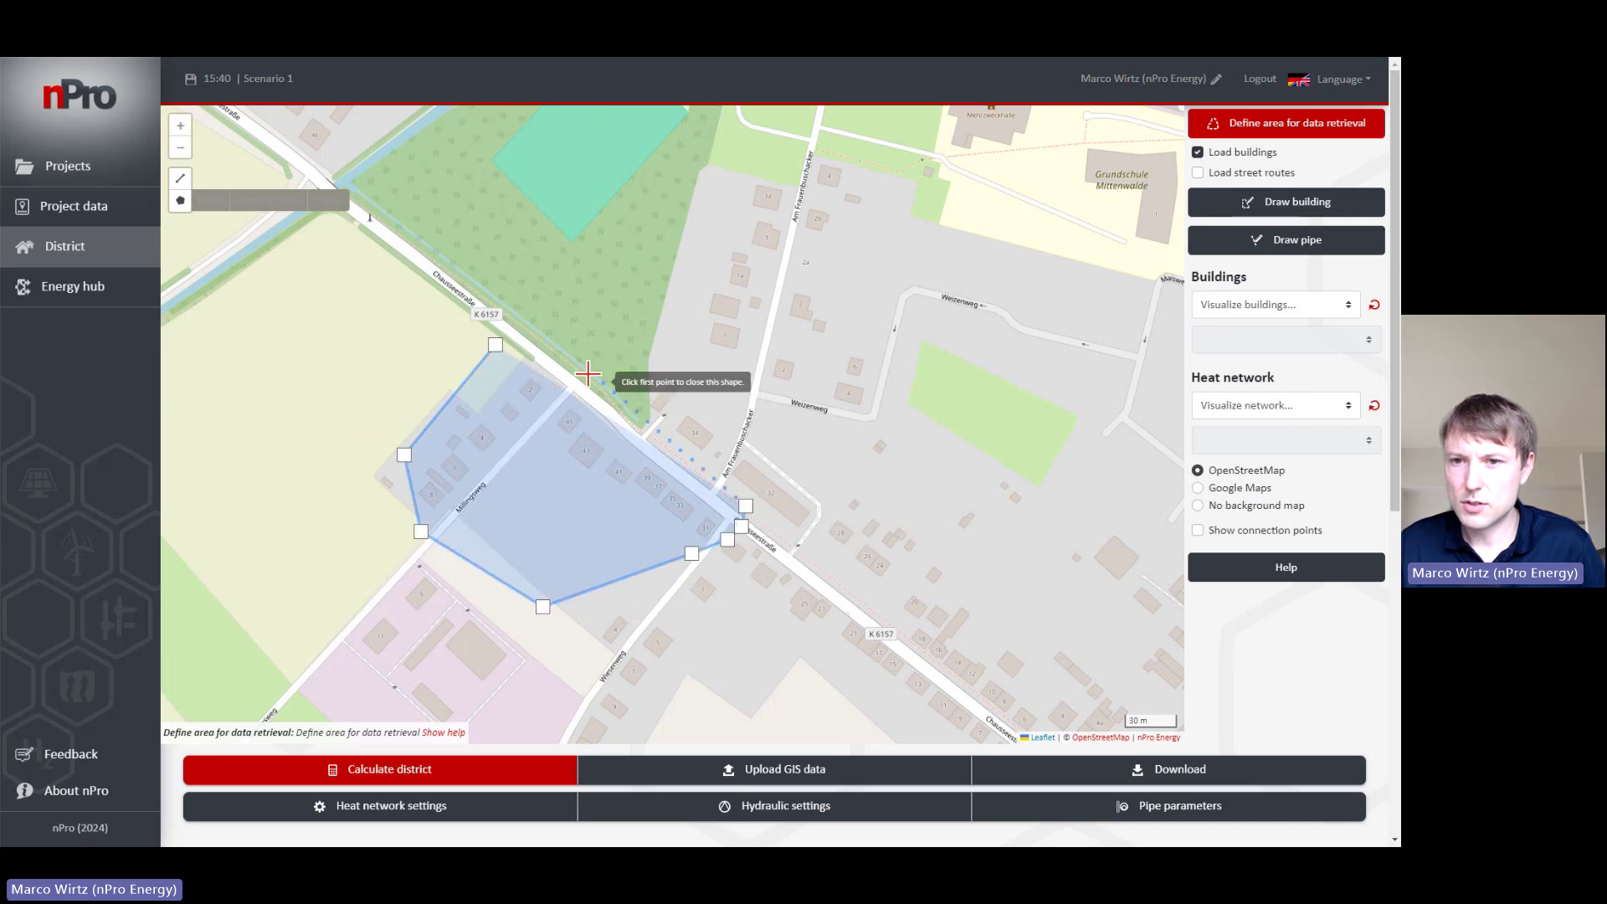
{"action": "left_click", "coordinate": [525, 328]}
{"action": "left_click", "coordinate": [495, 344]}
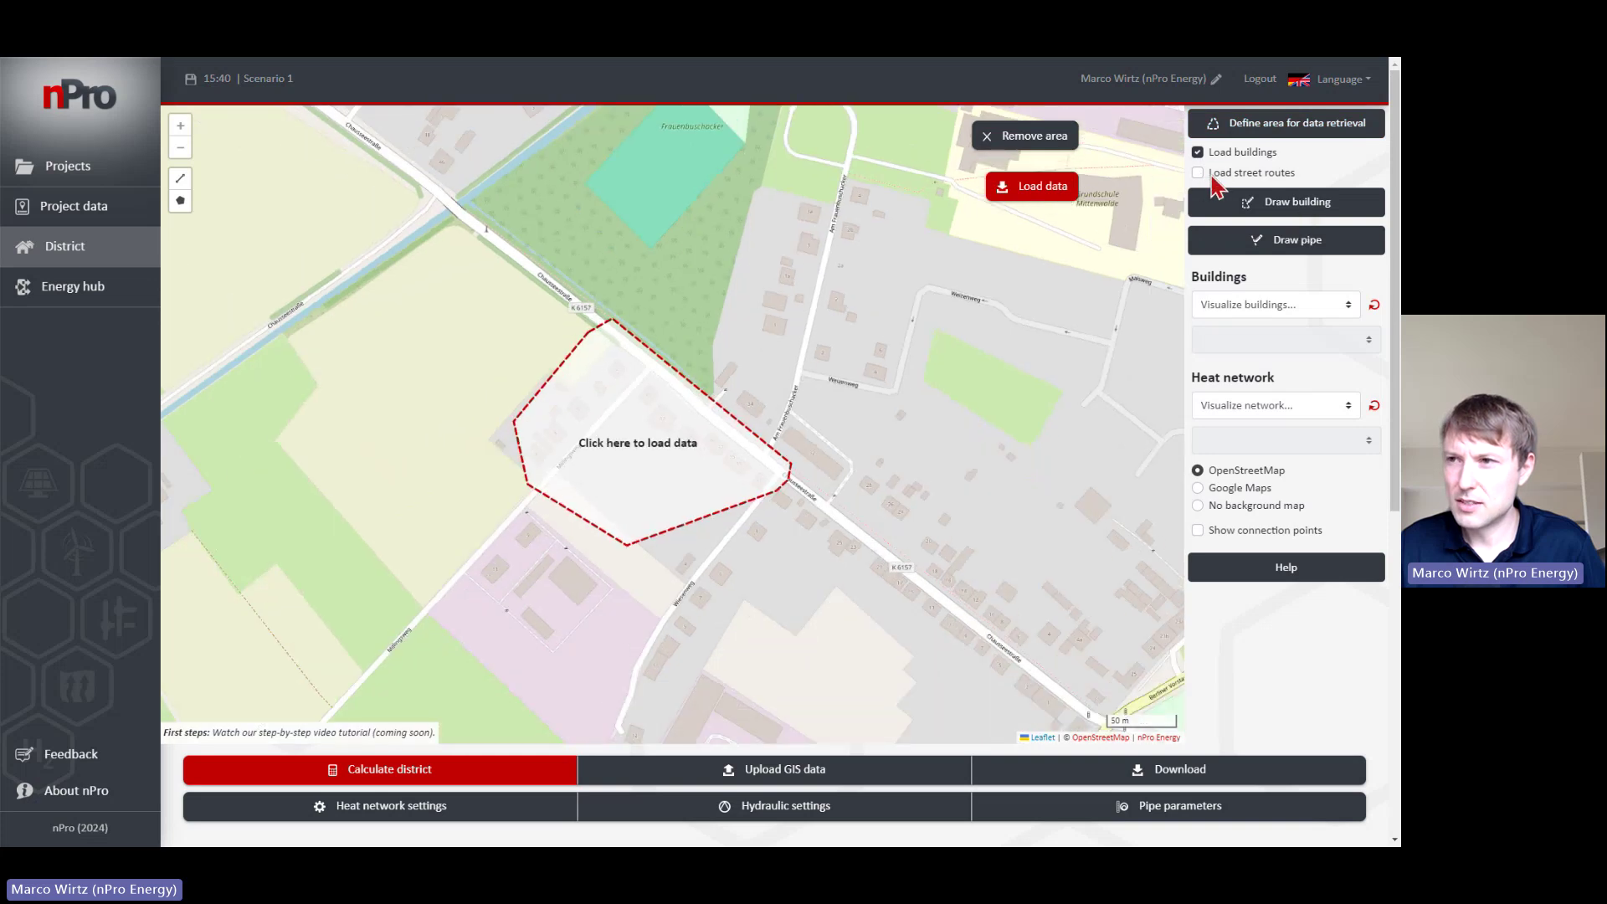
Step: Load the building data for the outlined area
{"action": "scroll", "coordinate": [592, 474], "scroll_direction": "up", "scroll_amount": 2}
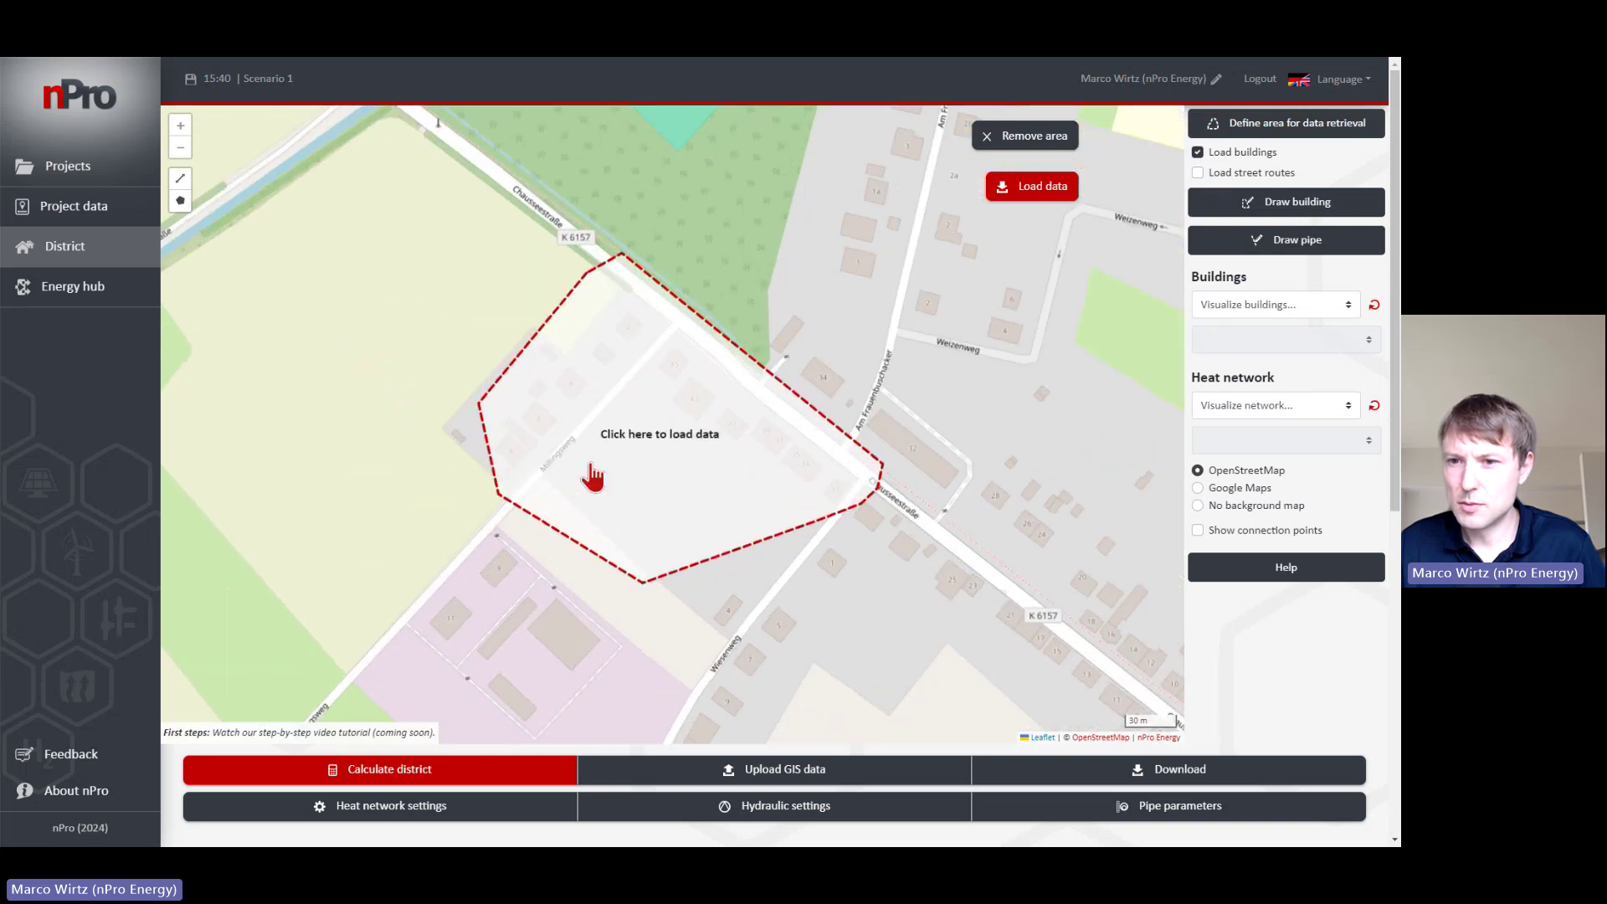
{"action": "left_click_drag", "start_coordinate": [827, 278], "coordinate": [788, 309]}
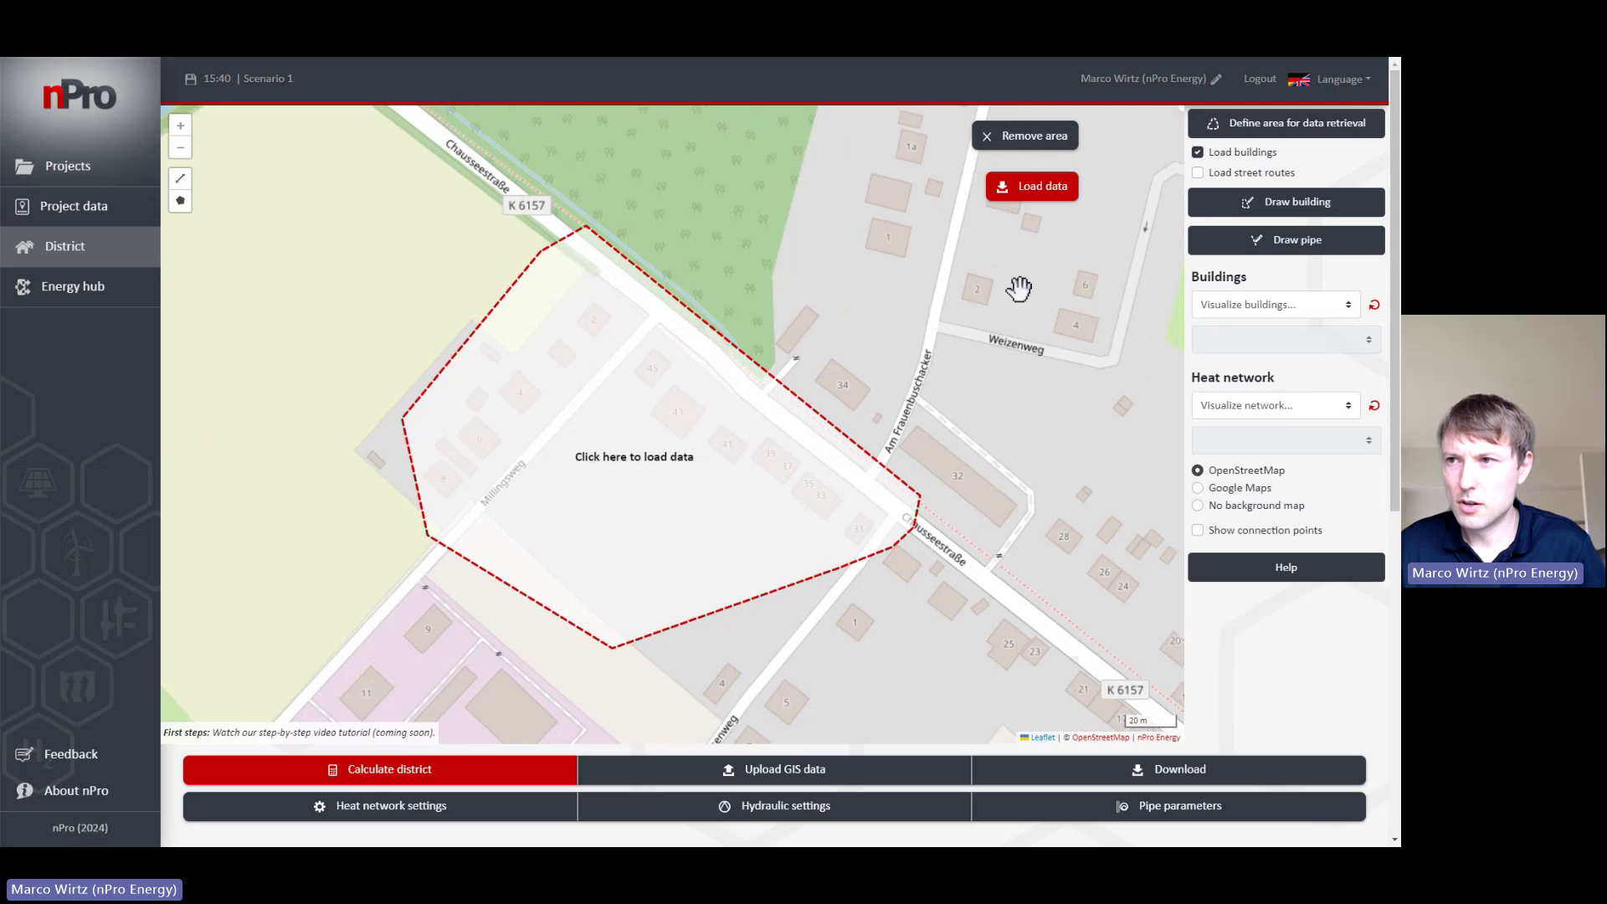
{"action": "left_click", "coordinate": [644, 485]}
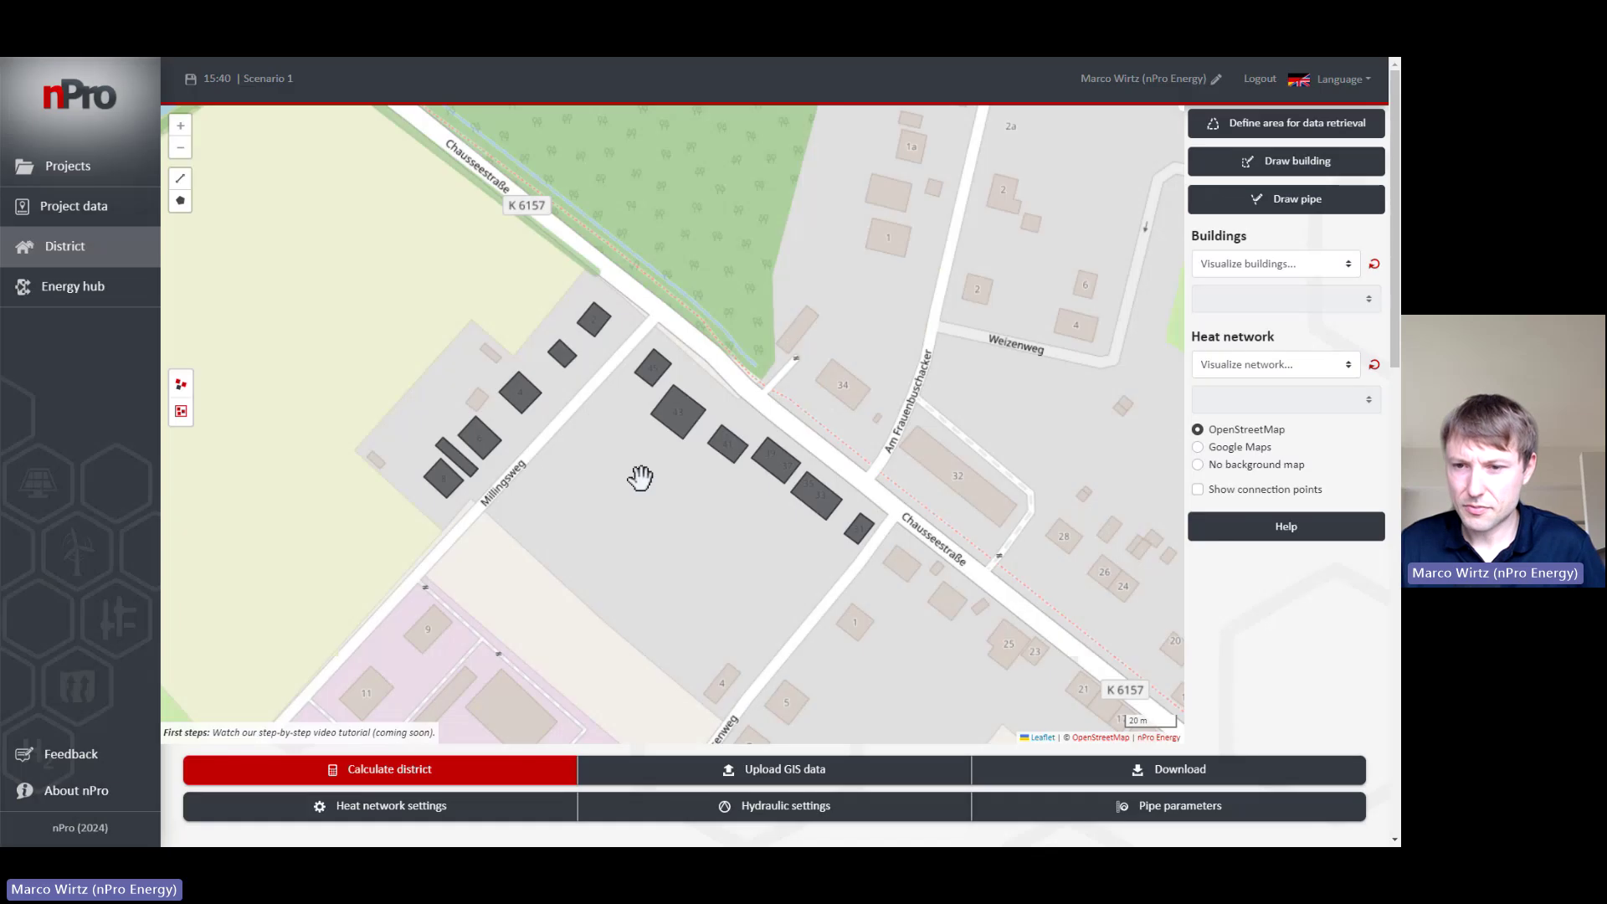
{"action": "left_click_drag", "start_coordinate": [631, 459], "coordinate": [611, 477]}
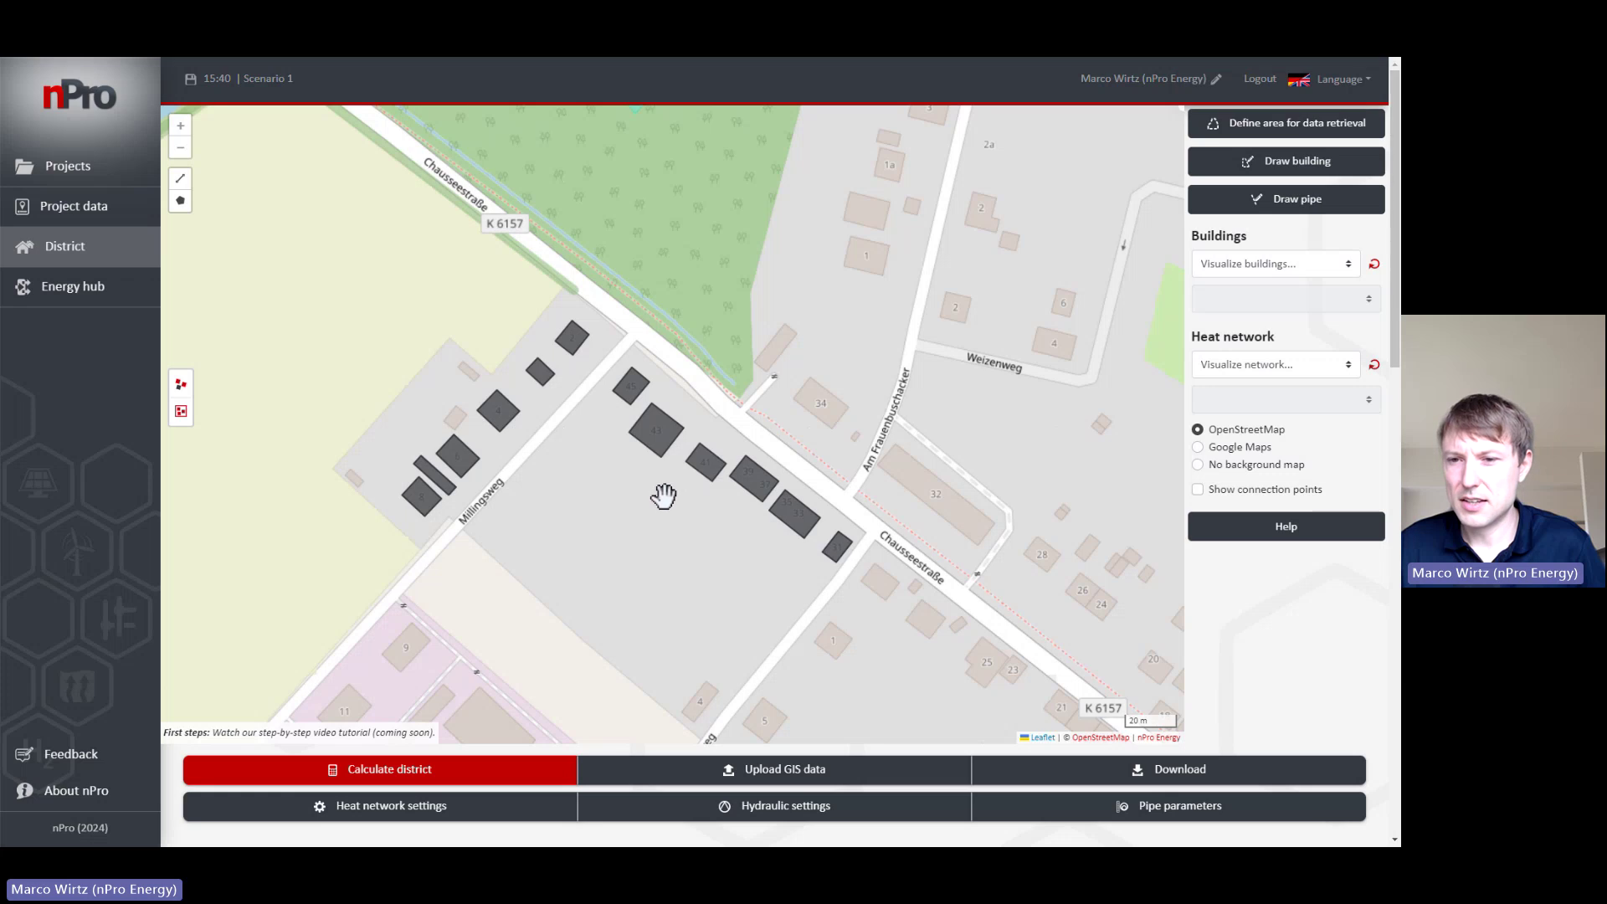
Step: Draw a four-cornered building north of Chausseestraße
{"action": "scroll", "coordinate": [663, 491], "scroll_direction": "up", "scroll_amount": 1}
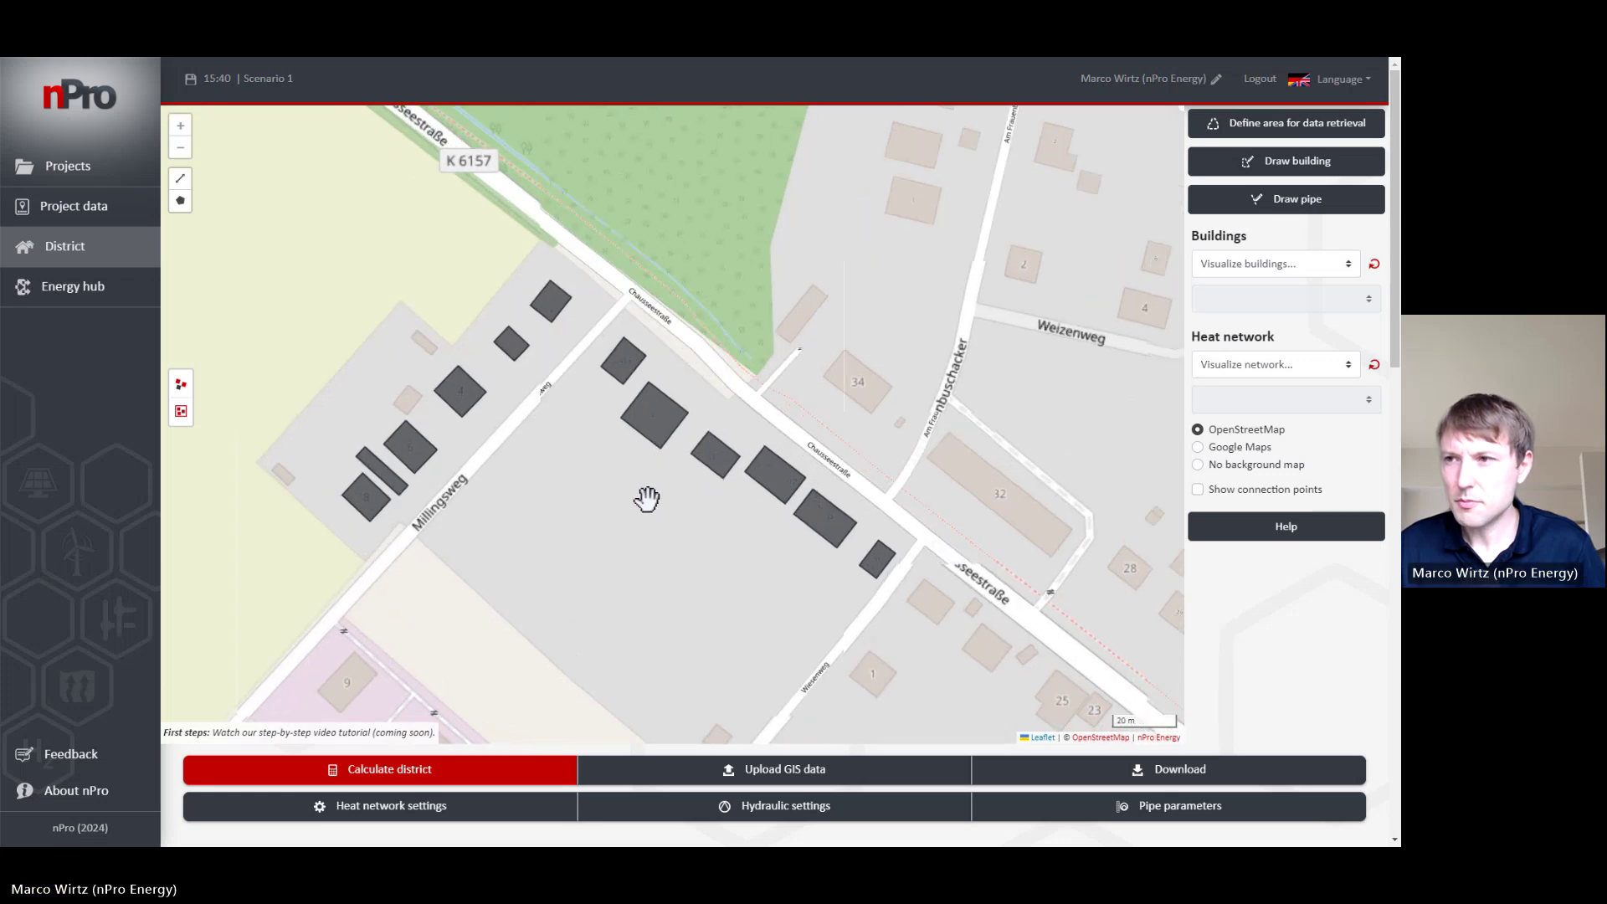
{"action": "left_click", "coordinate": [1251, 177]}
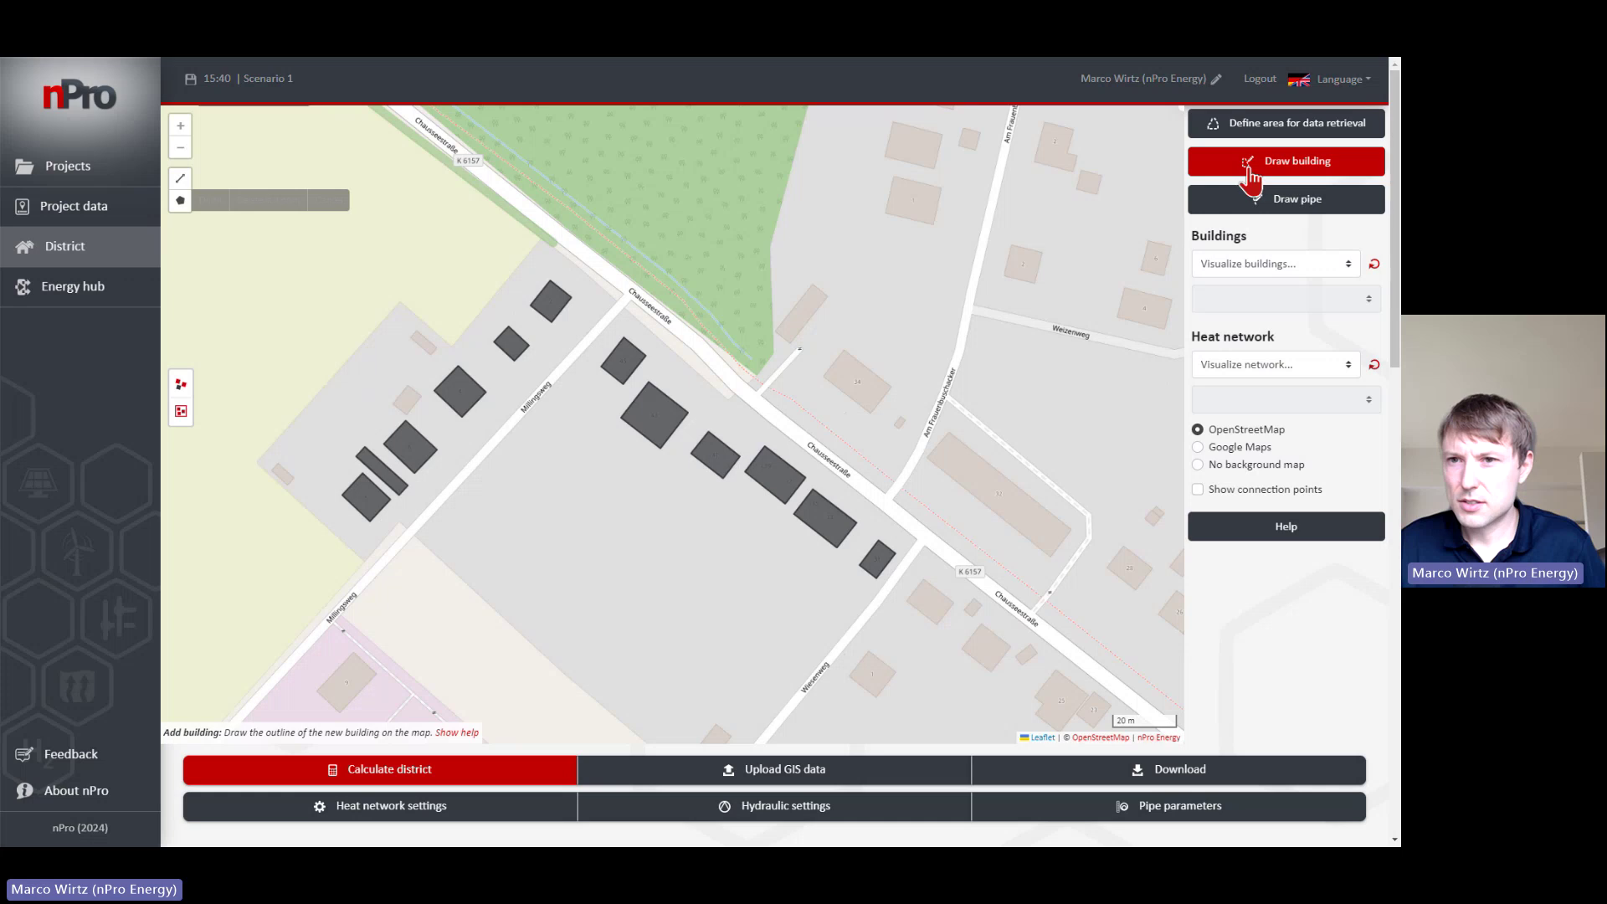
{"action": "left_click", "coordinate": [623, 265]}
{"action": "left_click", "coordinate": [650, 237]}
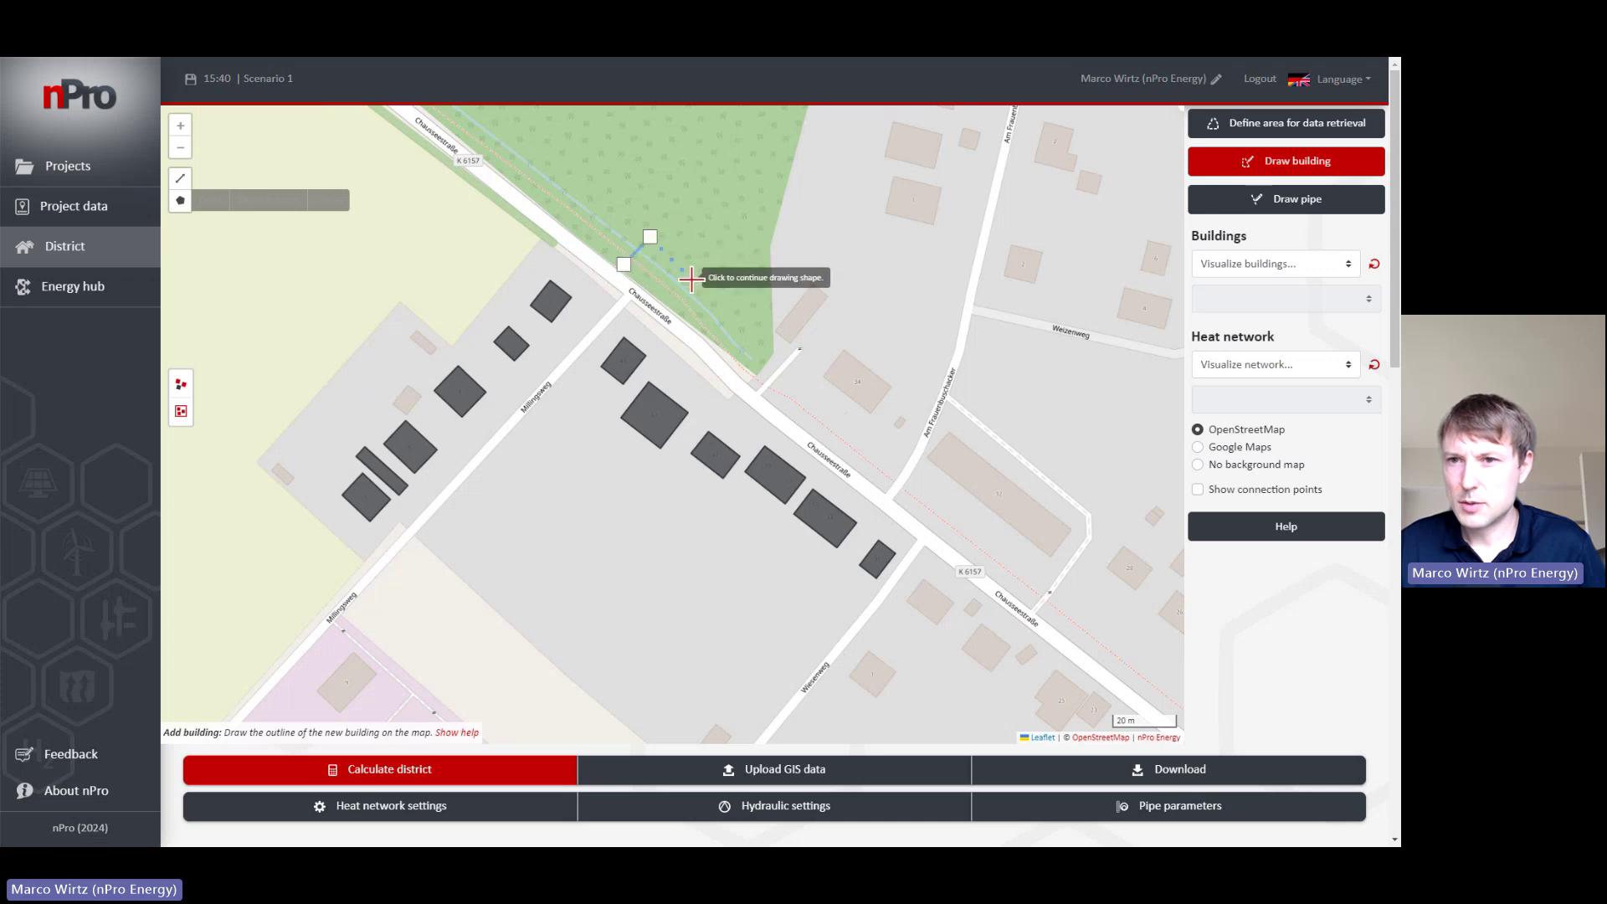
{"action": "left_click", "coordinate": [723, 299]}
{"action": "left_click", "coordinate": [694, 322]}
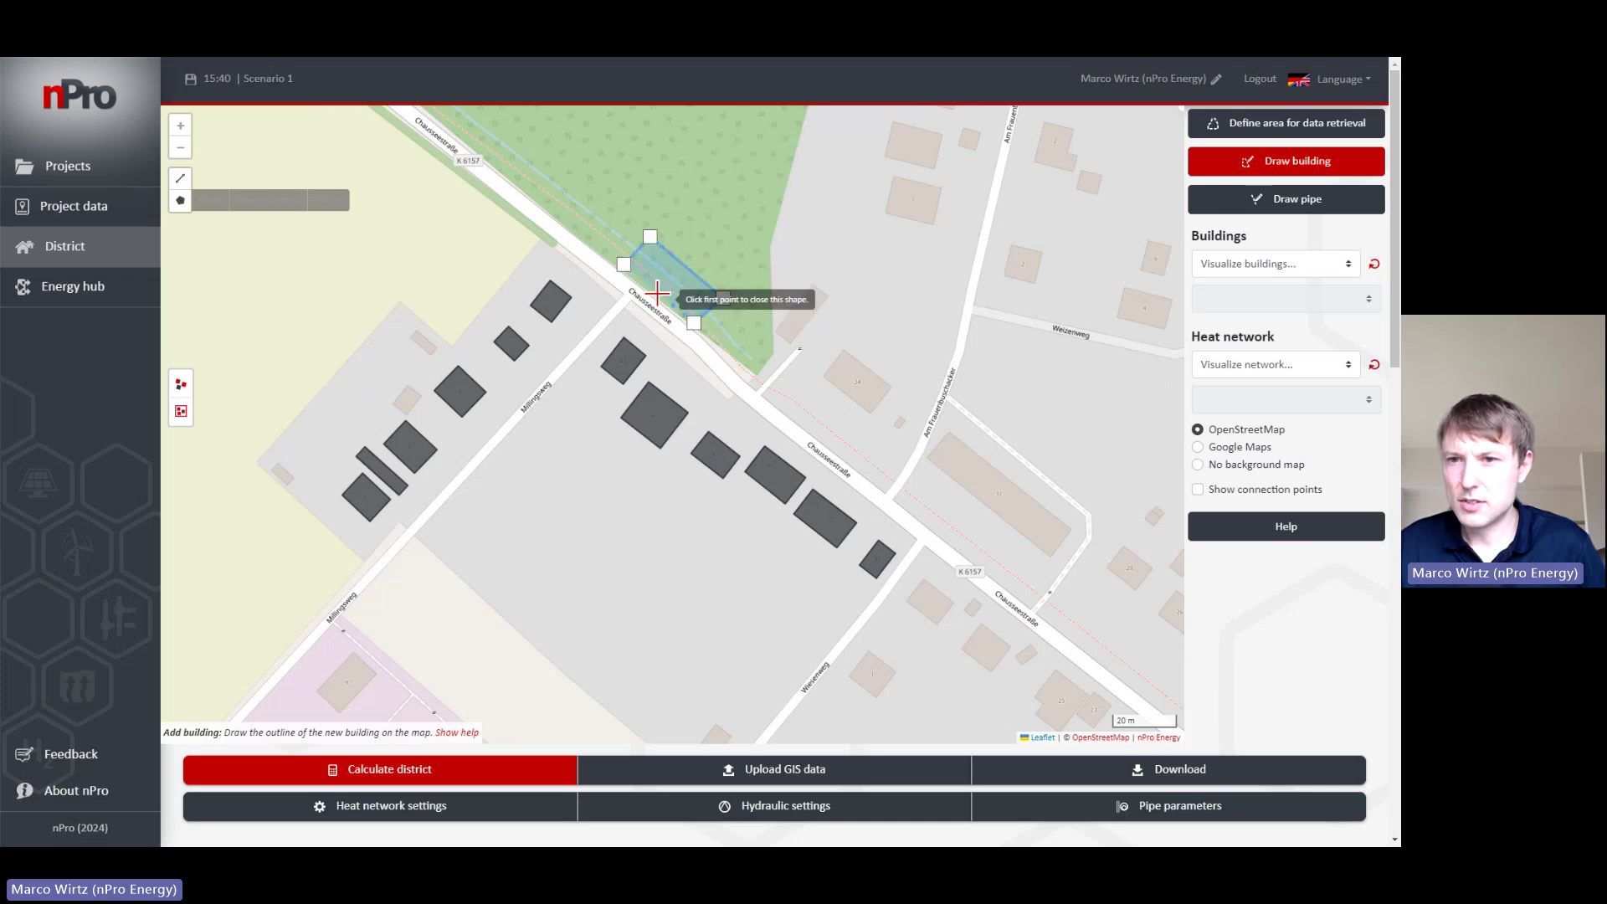
{"action": "left_click", "coordinate": [624, 266]}
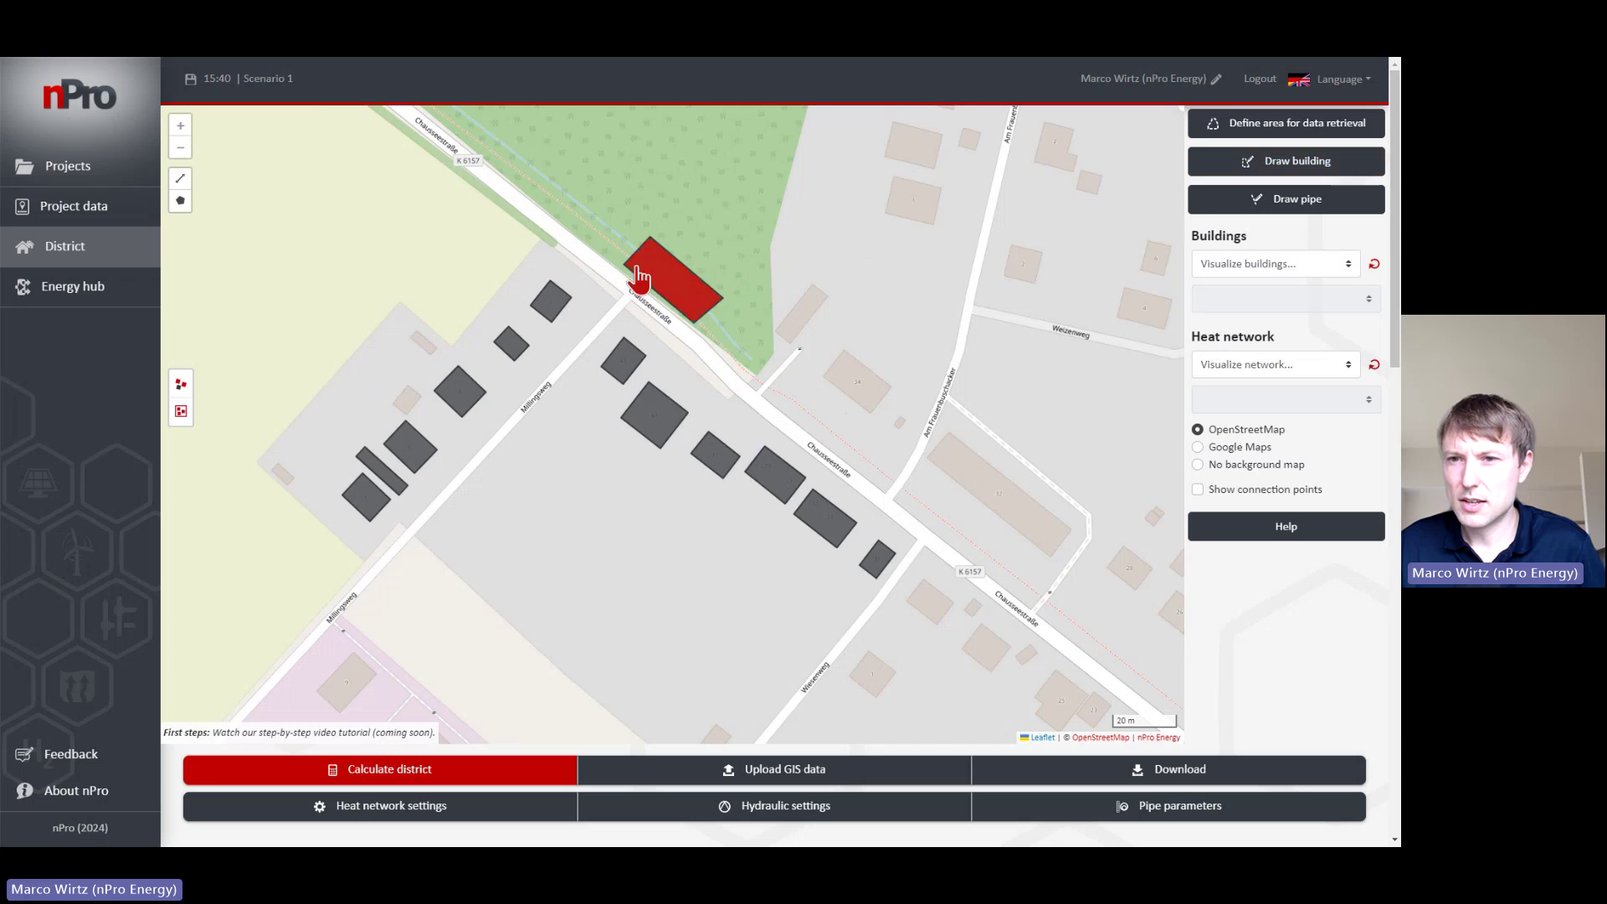
Step: Draw a second four-cornered building beside Millingsweg
{"action": "left_click", "coordinate": [1251, 171]}
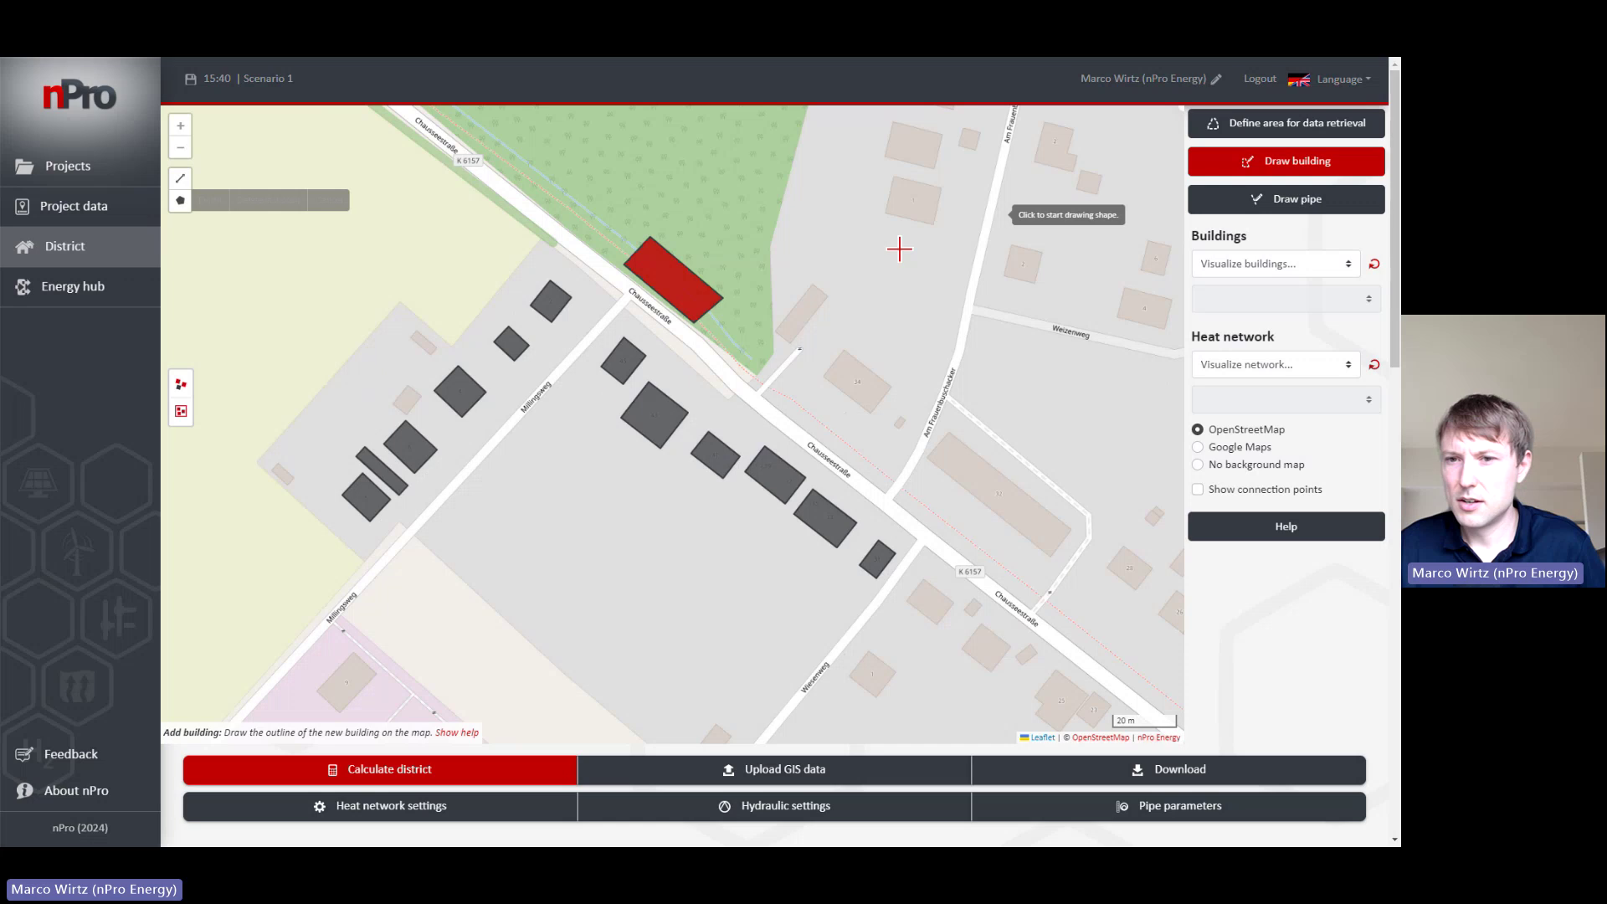
{"action": "left_click", "coordinate": [557, 399]}
{"action": "left_click", "coordinate": [587, 419]}
{"action": "left_click", "coordinate": [524, 475]}
{"action": "left_click", "coordinate": [496, 457]}
{"action": "left_click", "coordinate": [557, 399]}
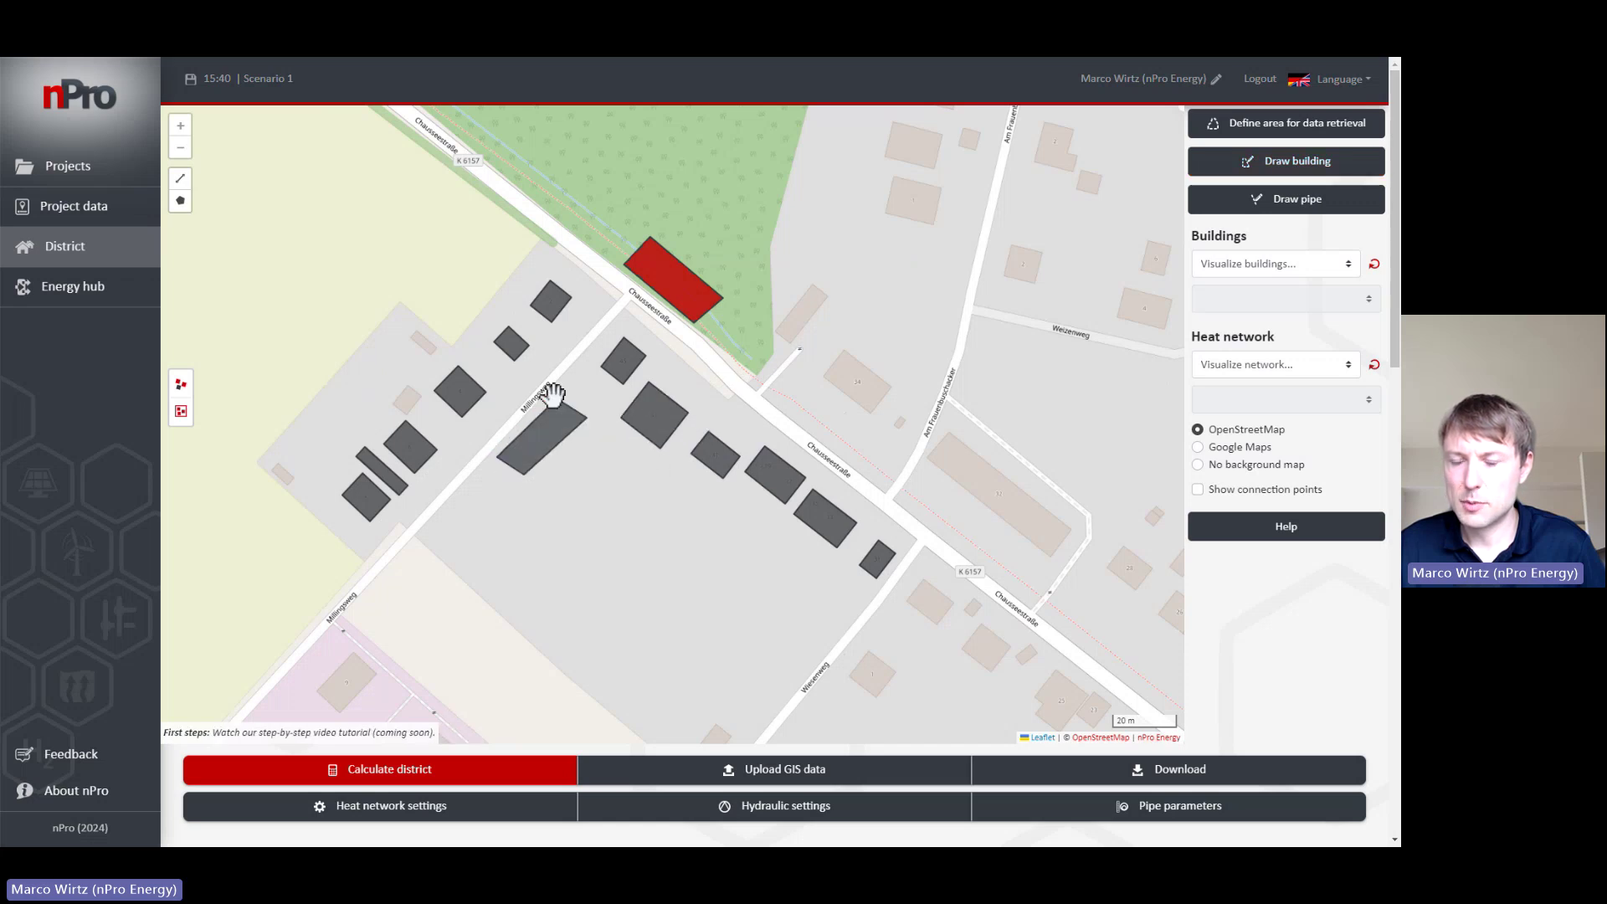
Step: Draw the main pipe from the southeast junction along Chausseestraße and down Millingsweg
{"action": "left_click", "coordinate": [1337, 209]}
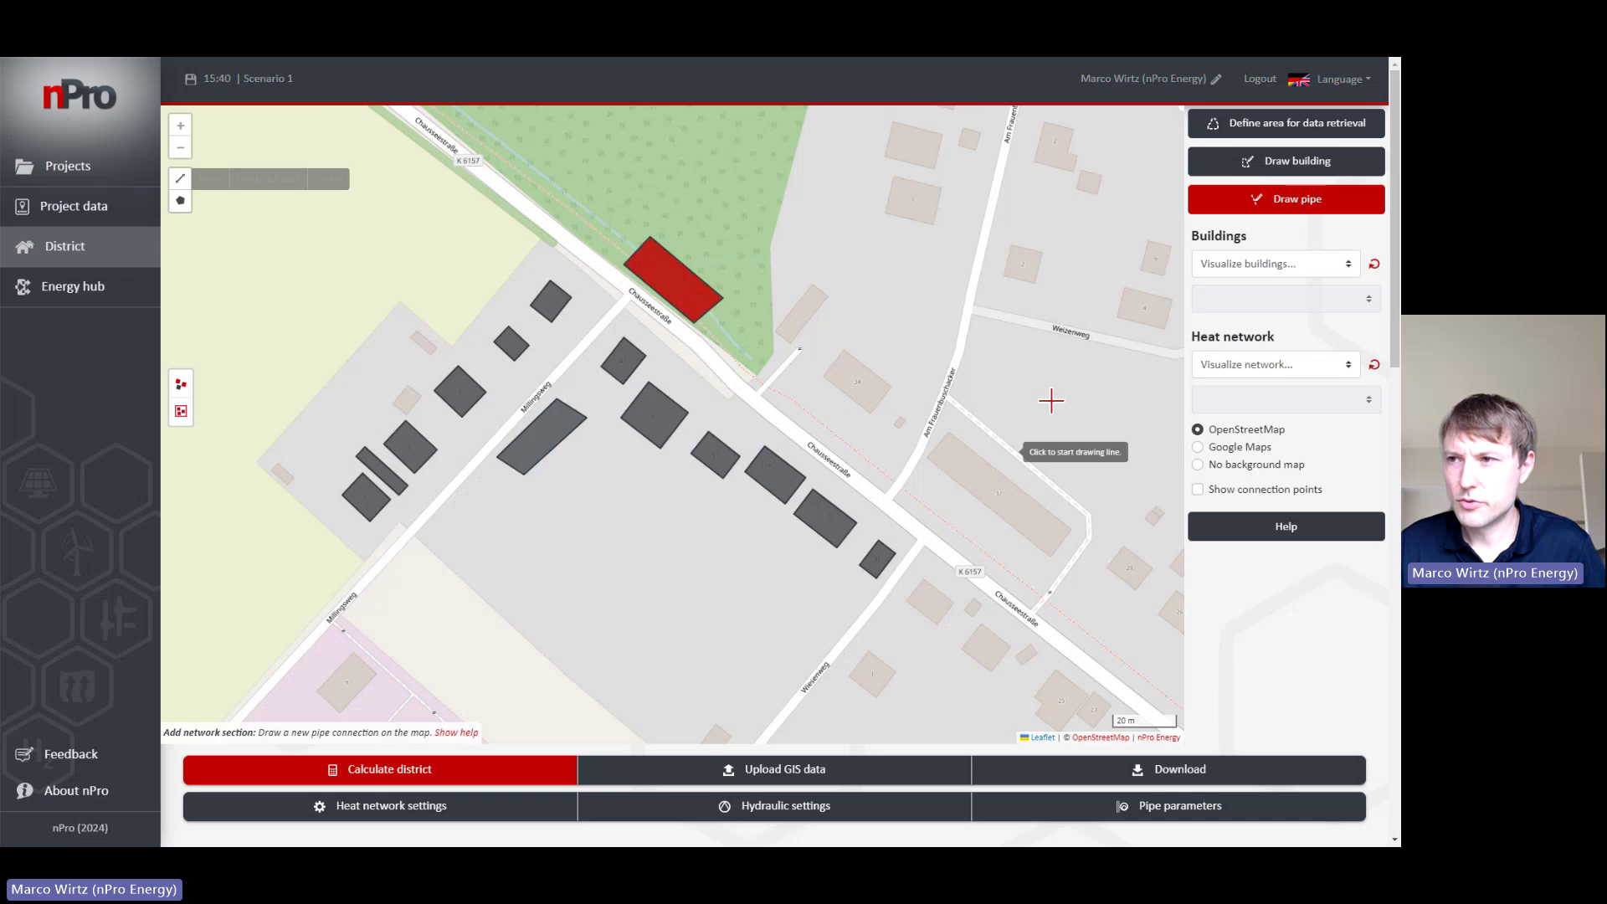
{"action": "left_click", "coordinate": [921, 532]}
{"action": "left_click", "coordinate": [769, 412]}
{"action": "left_click", "coordinate": [717, 371]}
{"action": "left_click", "coordinate": [627, 291]}
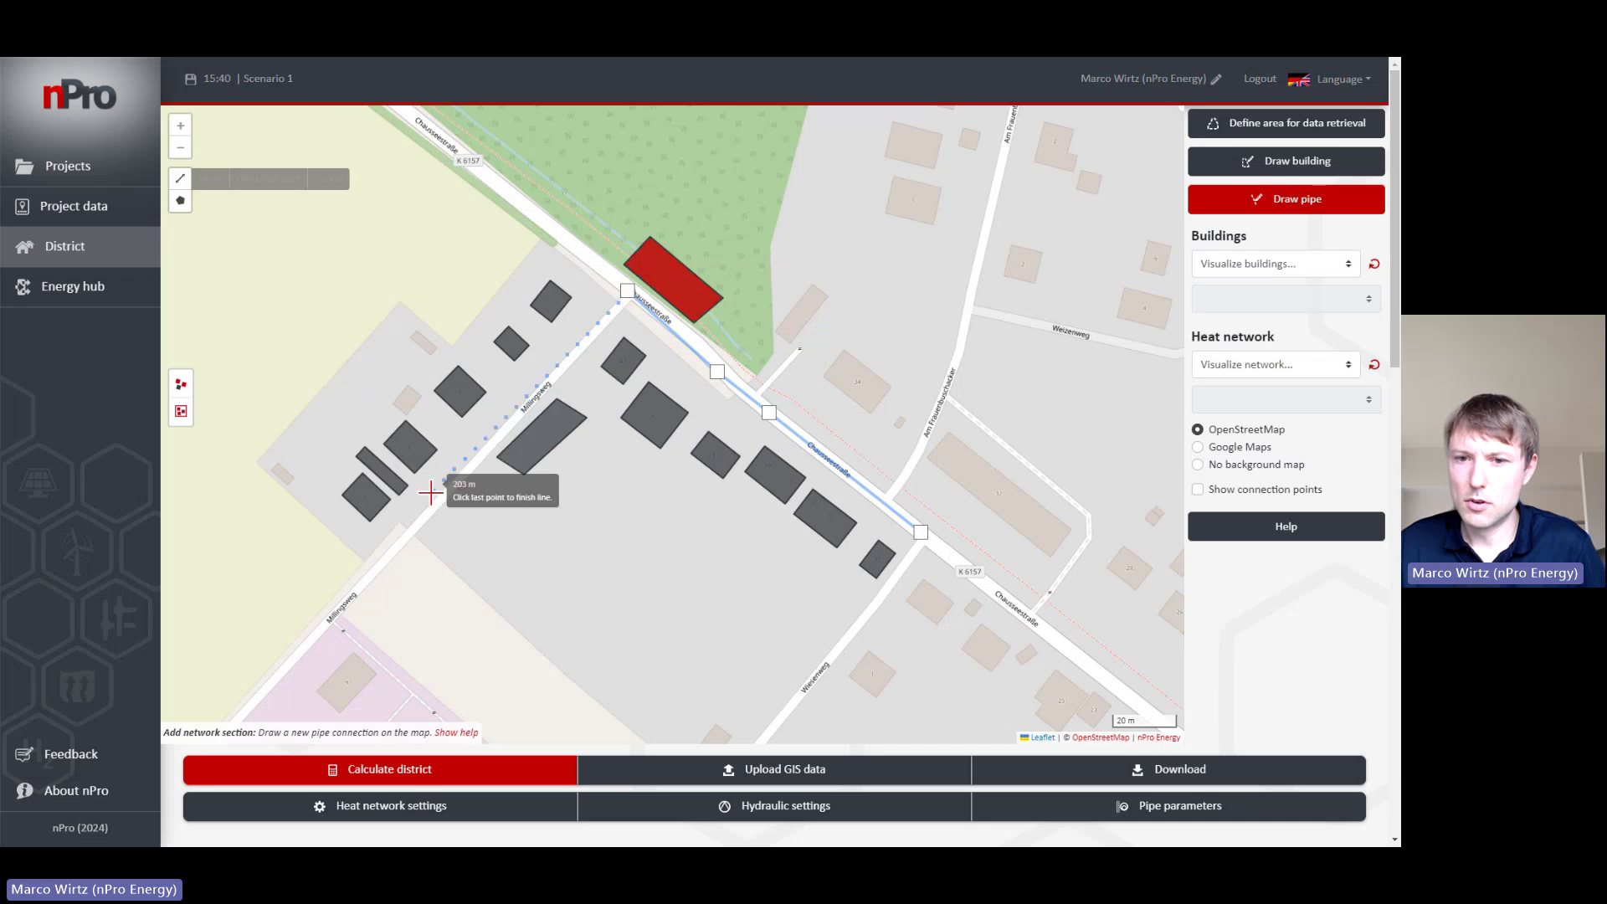
{"action": "left_click", "coordinate": [424, 521]}
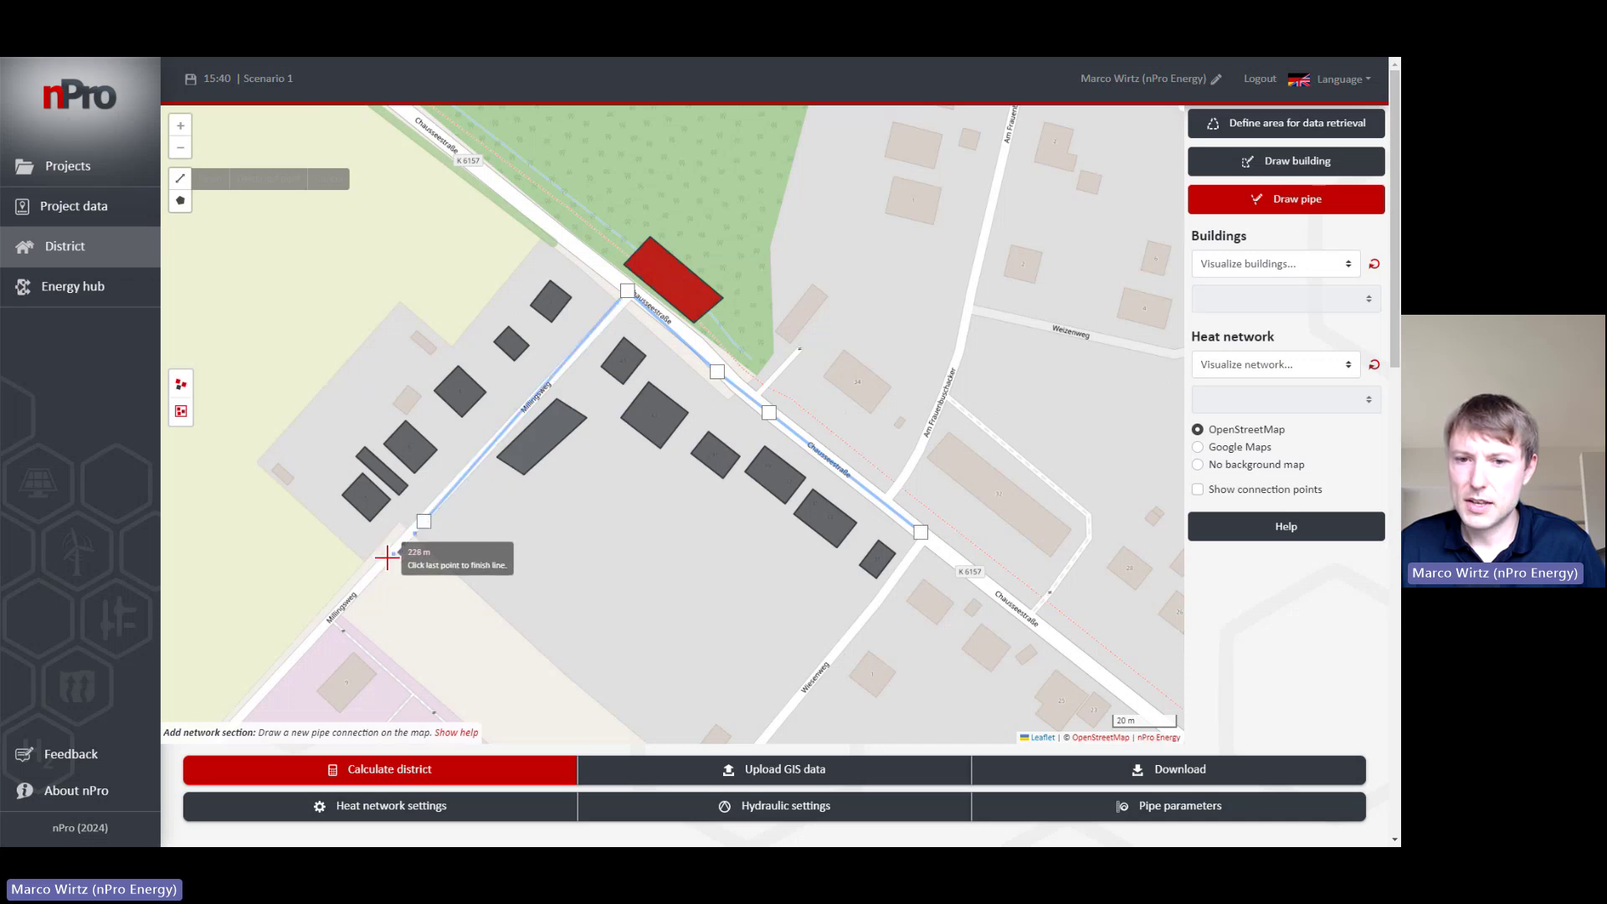
{"action": "double_click", "coordinate": [387, 558]}
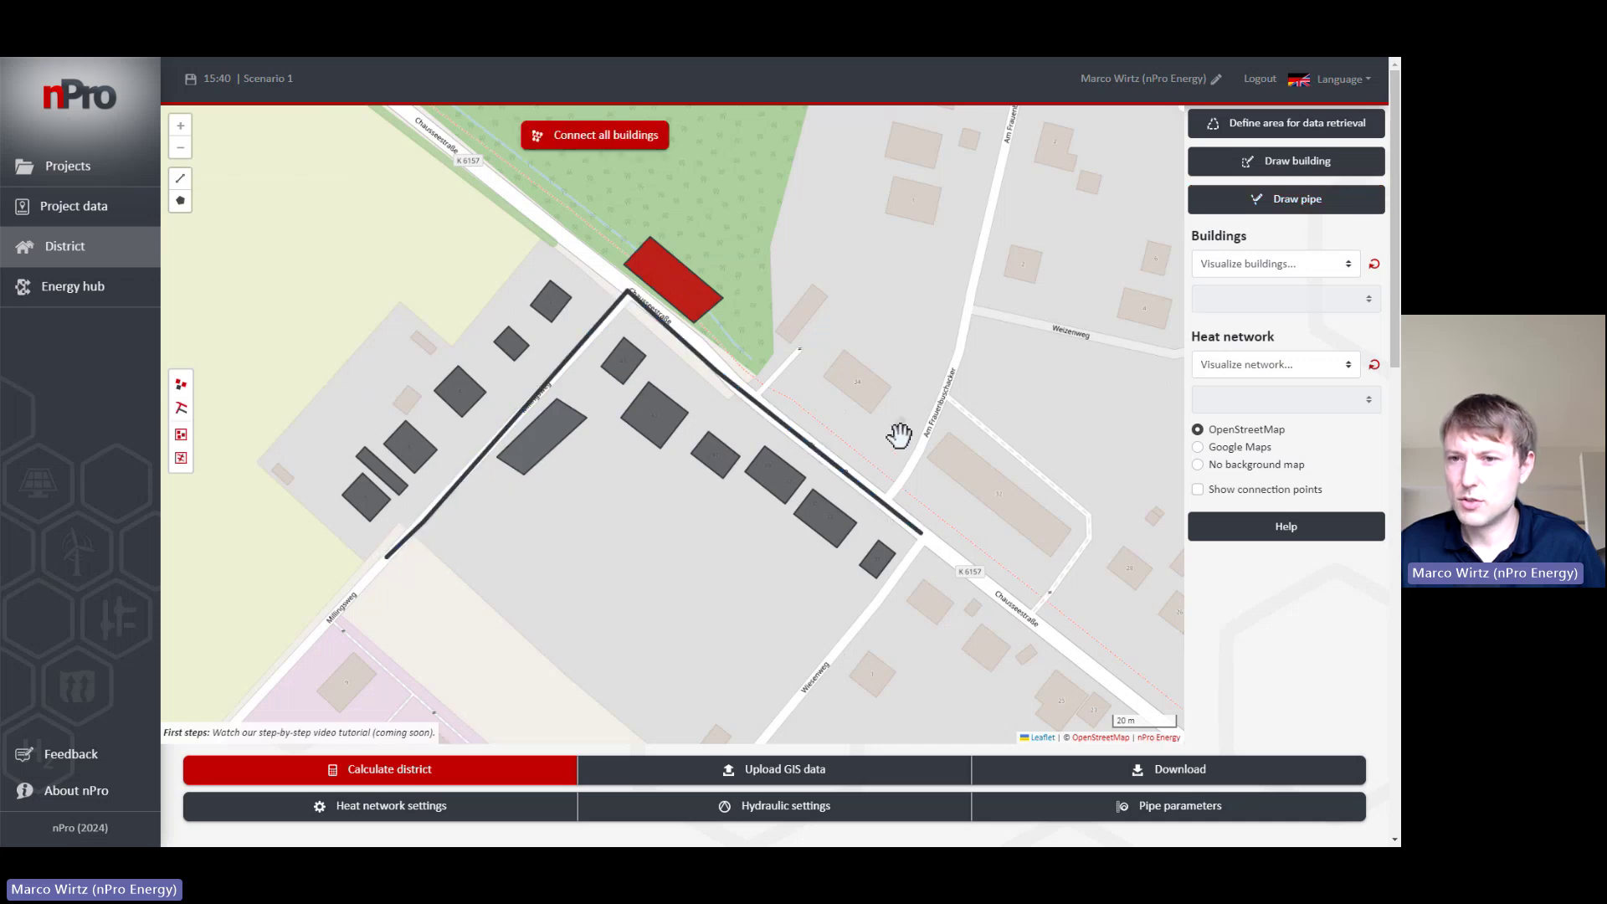
{"action": "scroll", "coordinate": [647, 369], "scroll_direction": "up", "scroll_amount": 2}
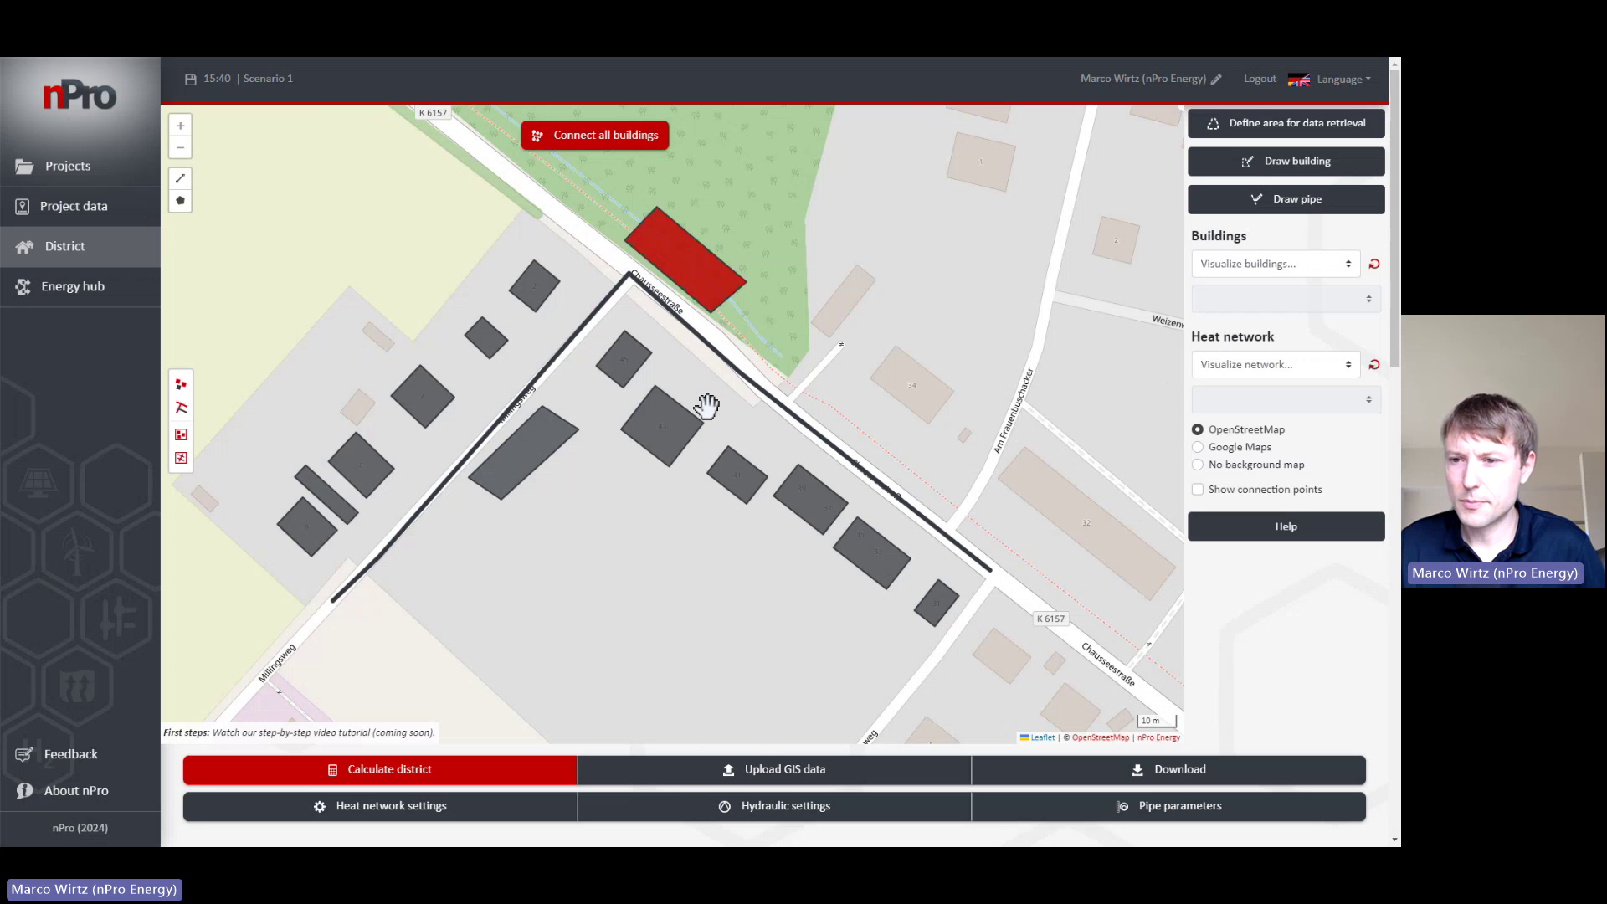
Step: Add a pipe branch from the main pipe into the building block
{"action": "left_click", "coordinate": [1258, 209]}
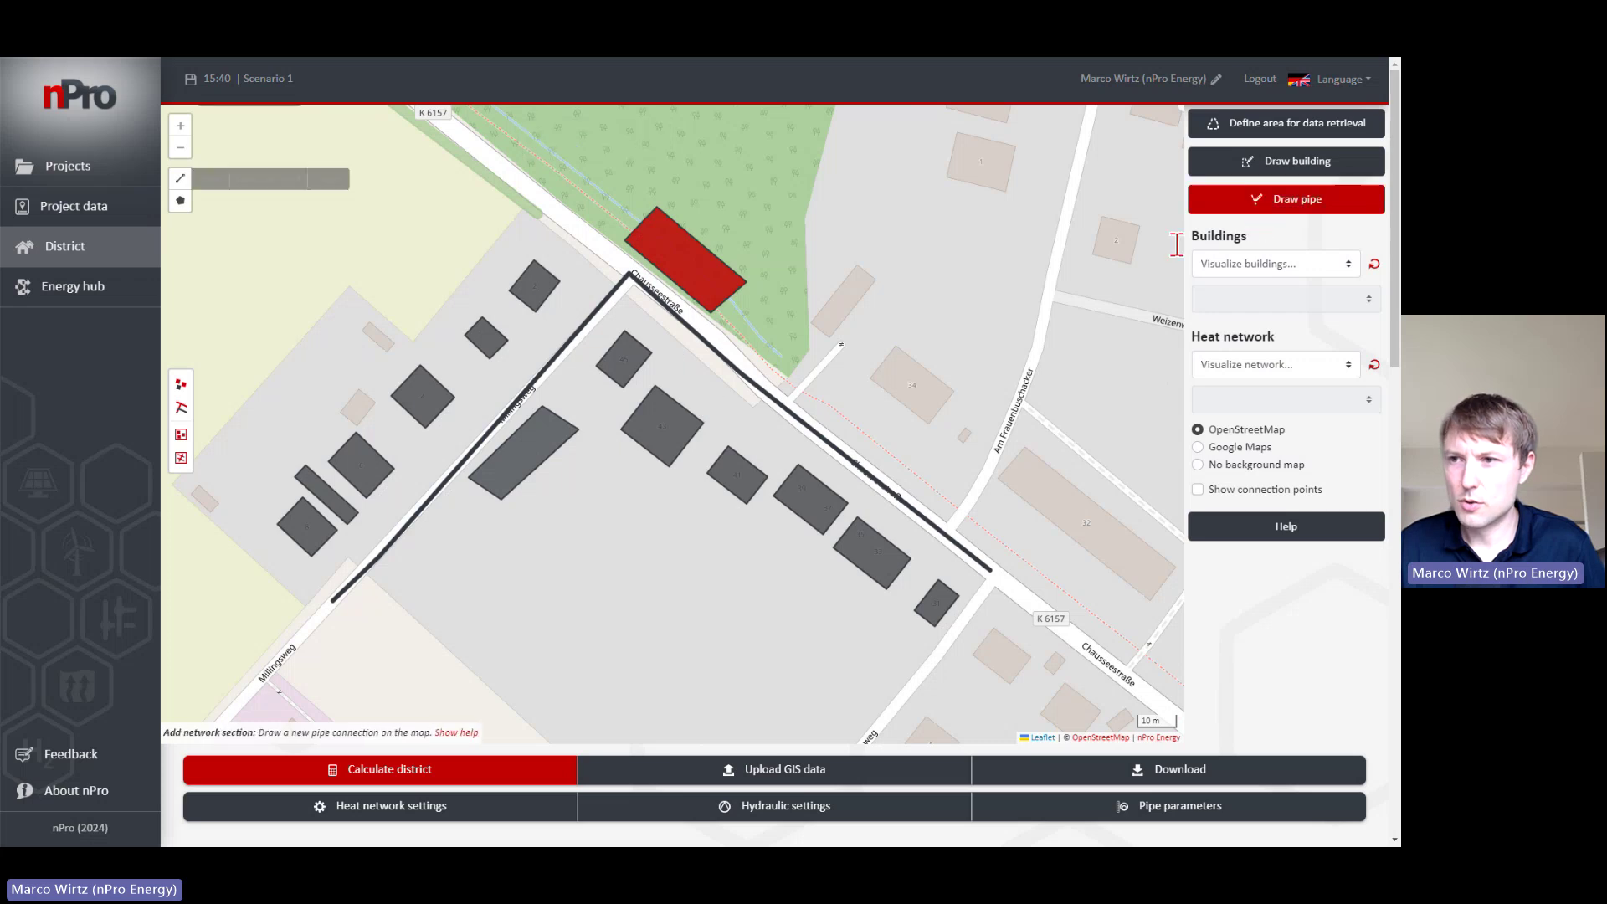
{"action": "left_click", "coordinate": [413, 516]}
{"action": "left_click", "coordinate": [467, 604]}
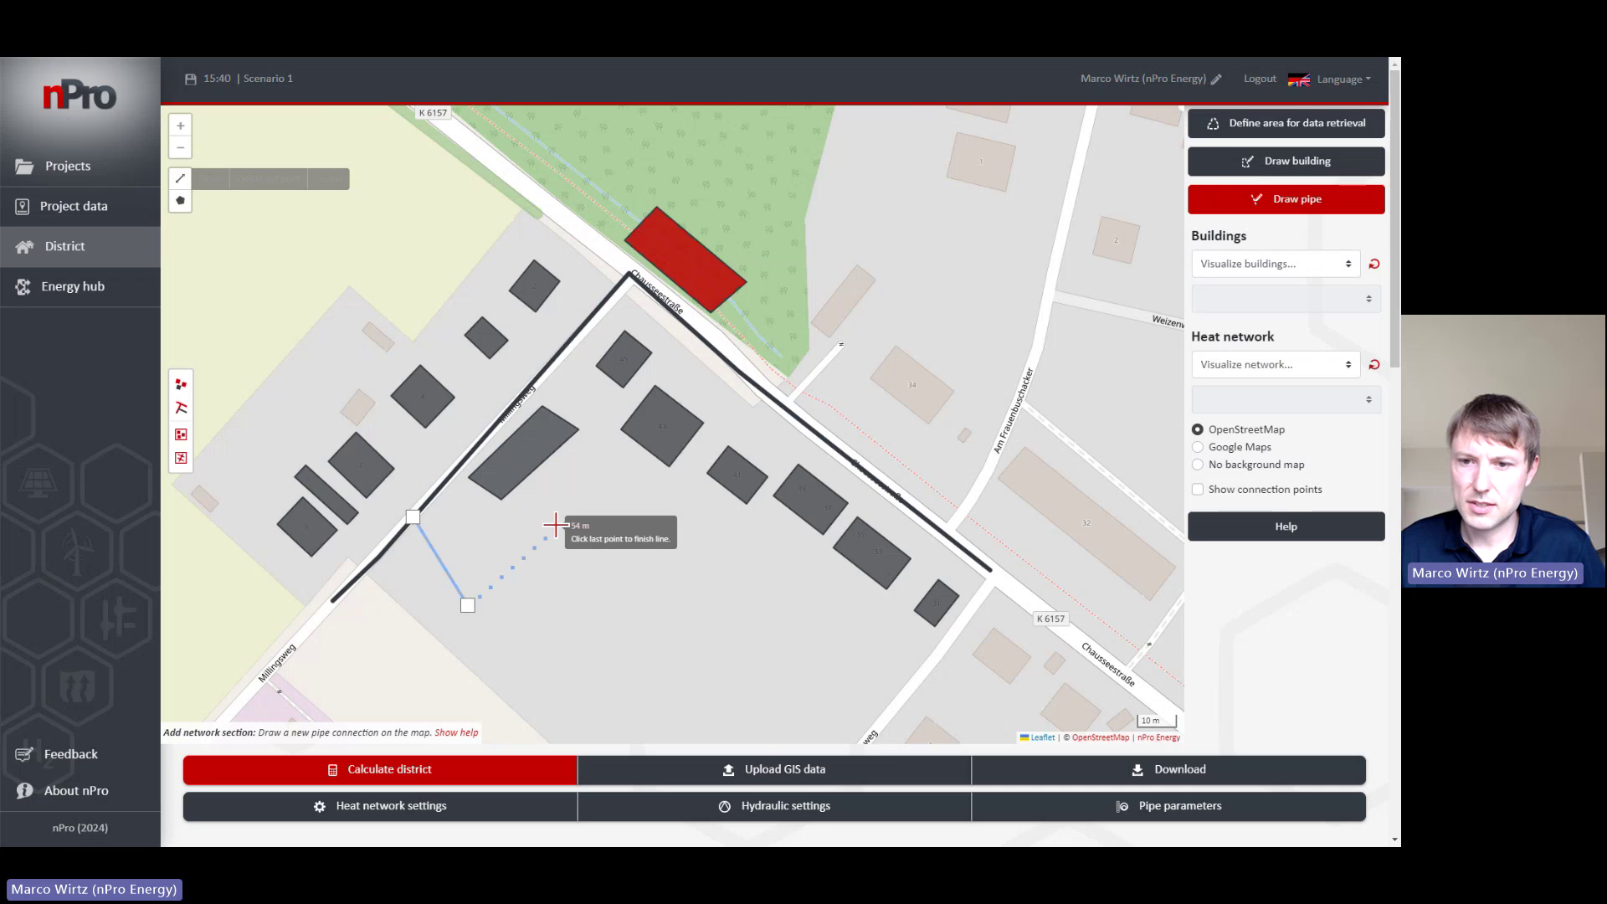
{"action": "left_click", "coordinate": [614, 463]}
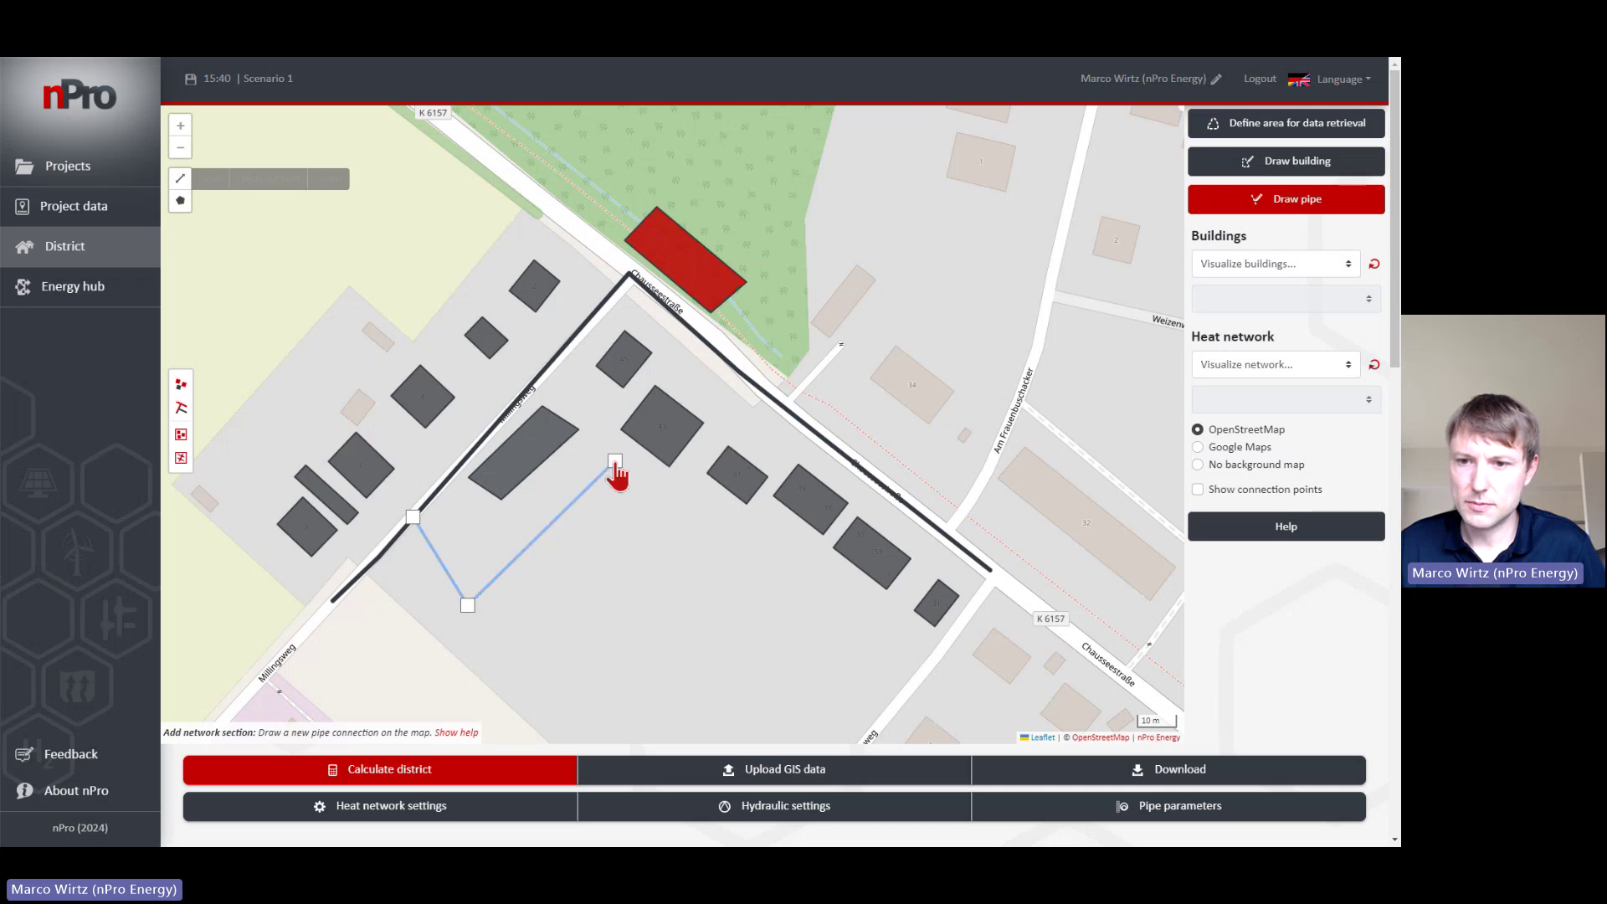
{"action": "left_click", "coordinate": [616, 465]}
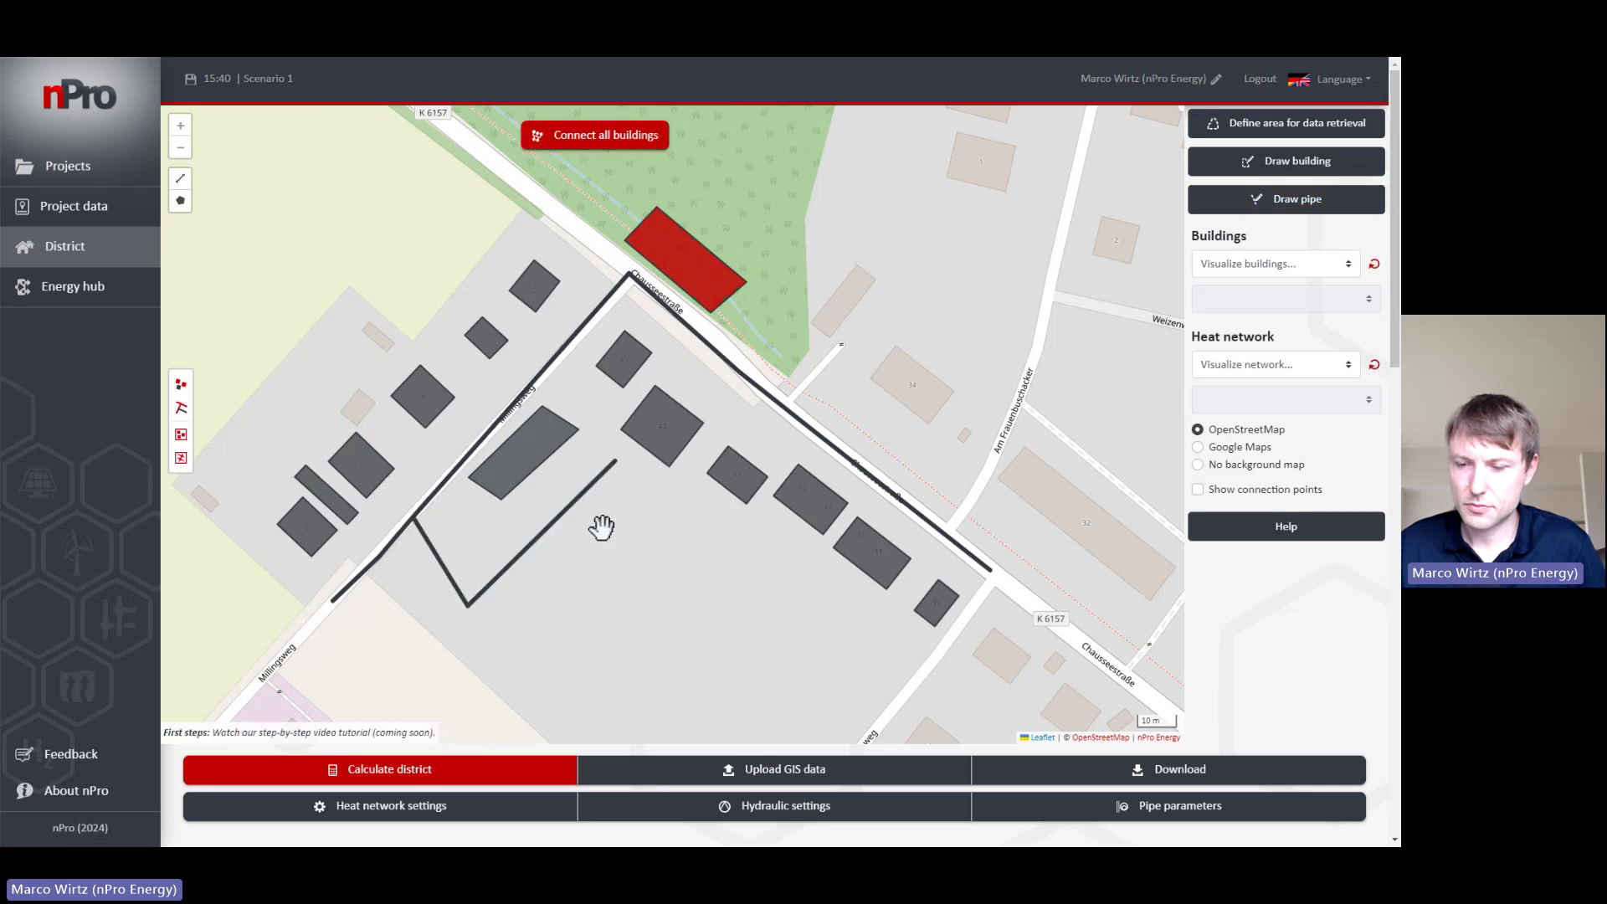
Step: Add a pipe branch from the main pipe's east end alongside the road
{"action": "left_click", "coordinate": [1317, 205]}
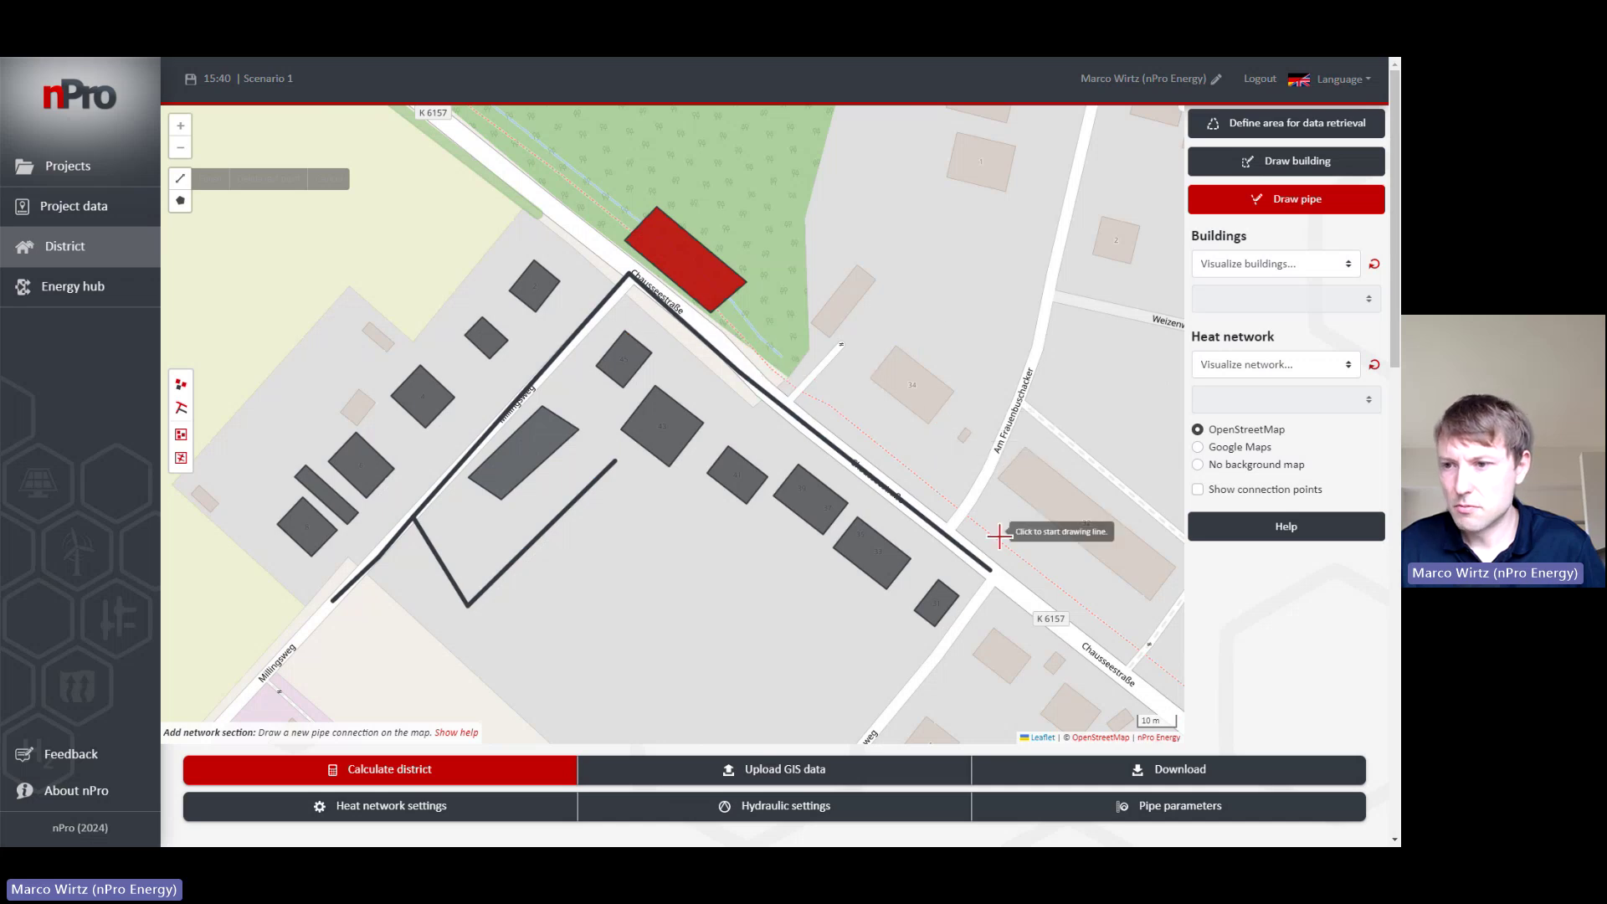
{"action": "left_click", "coordinate": [990, 568]}
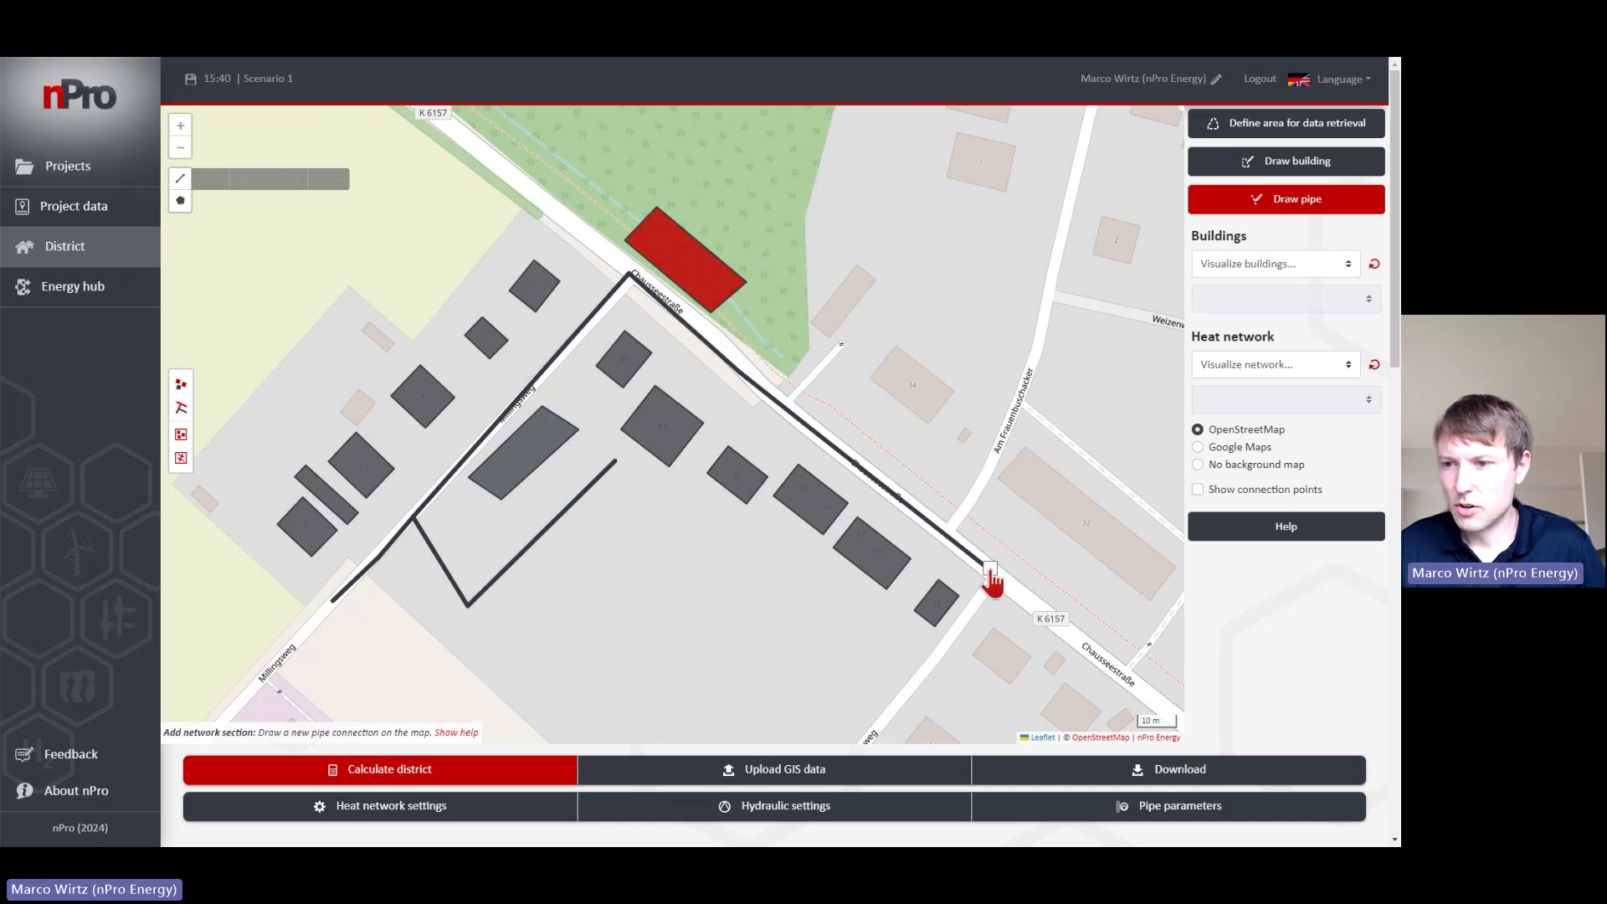
{"action": "left_click", "coordinate": [1015, 520]}
{"action": "double_click", "coordinate": [889, 439]}
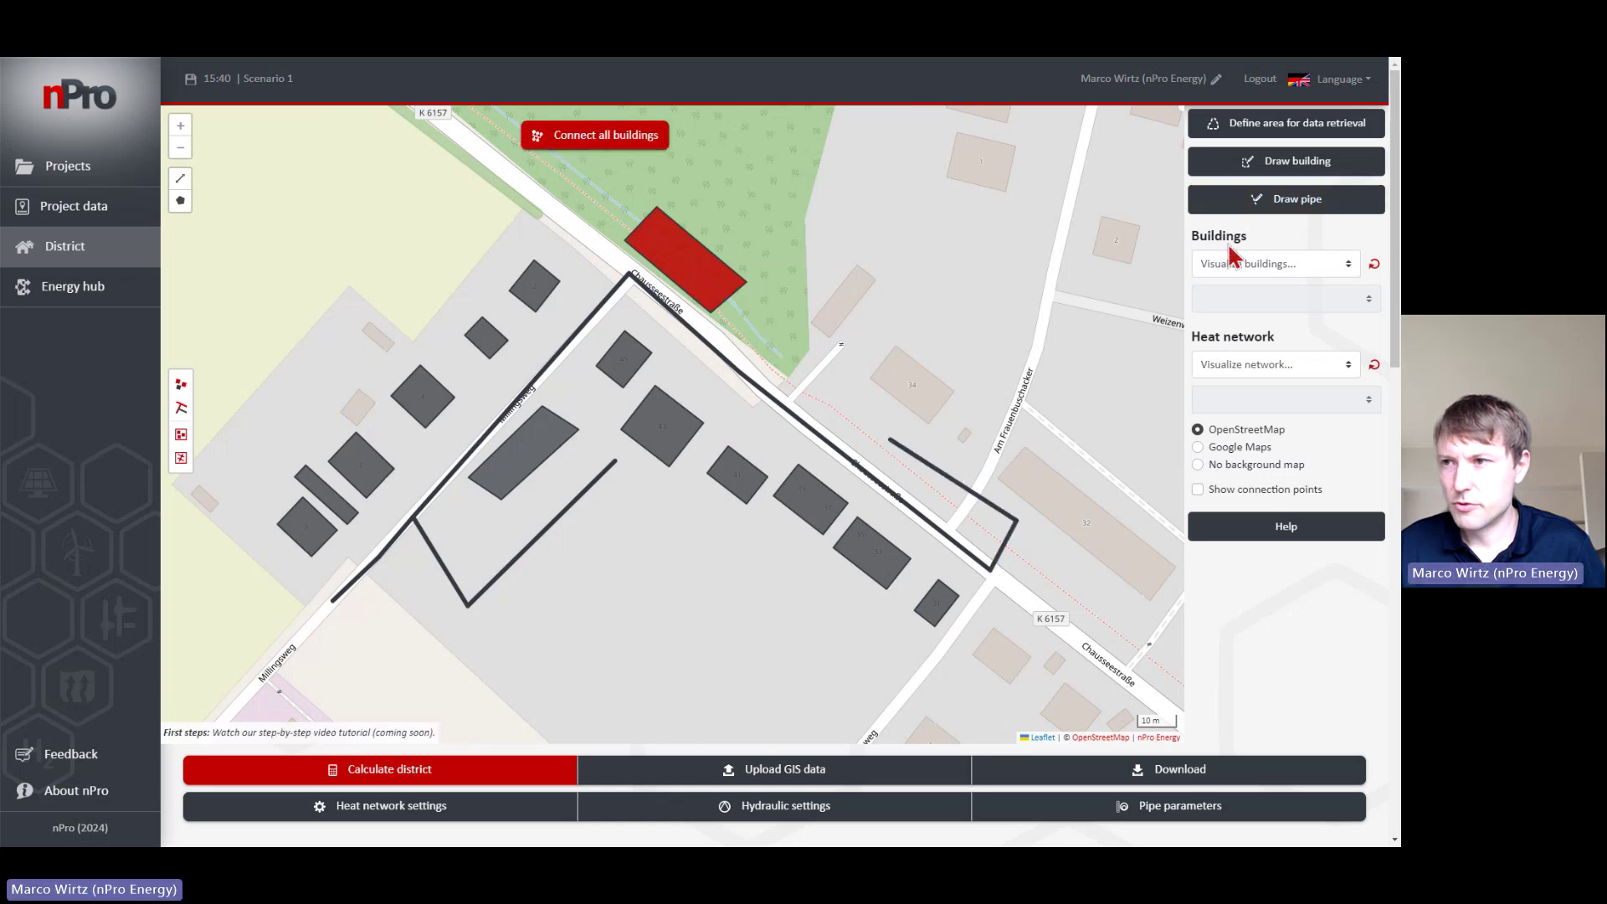
Step: Add a pipe from north of the main road joining the network across the side street
{"action": "left_click", "coordinate": [1272, 201]}
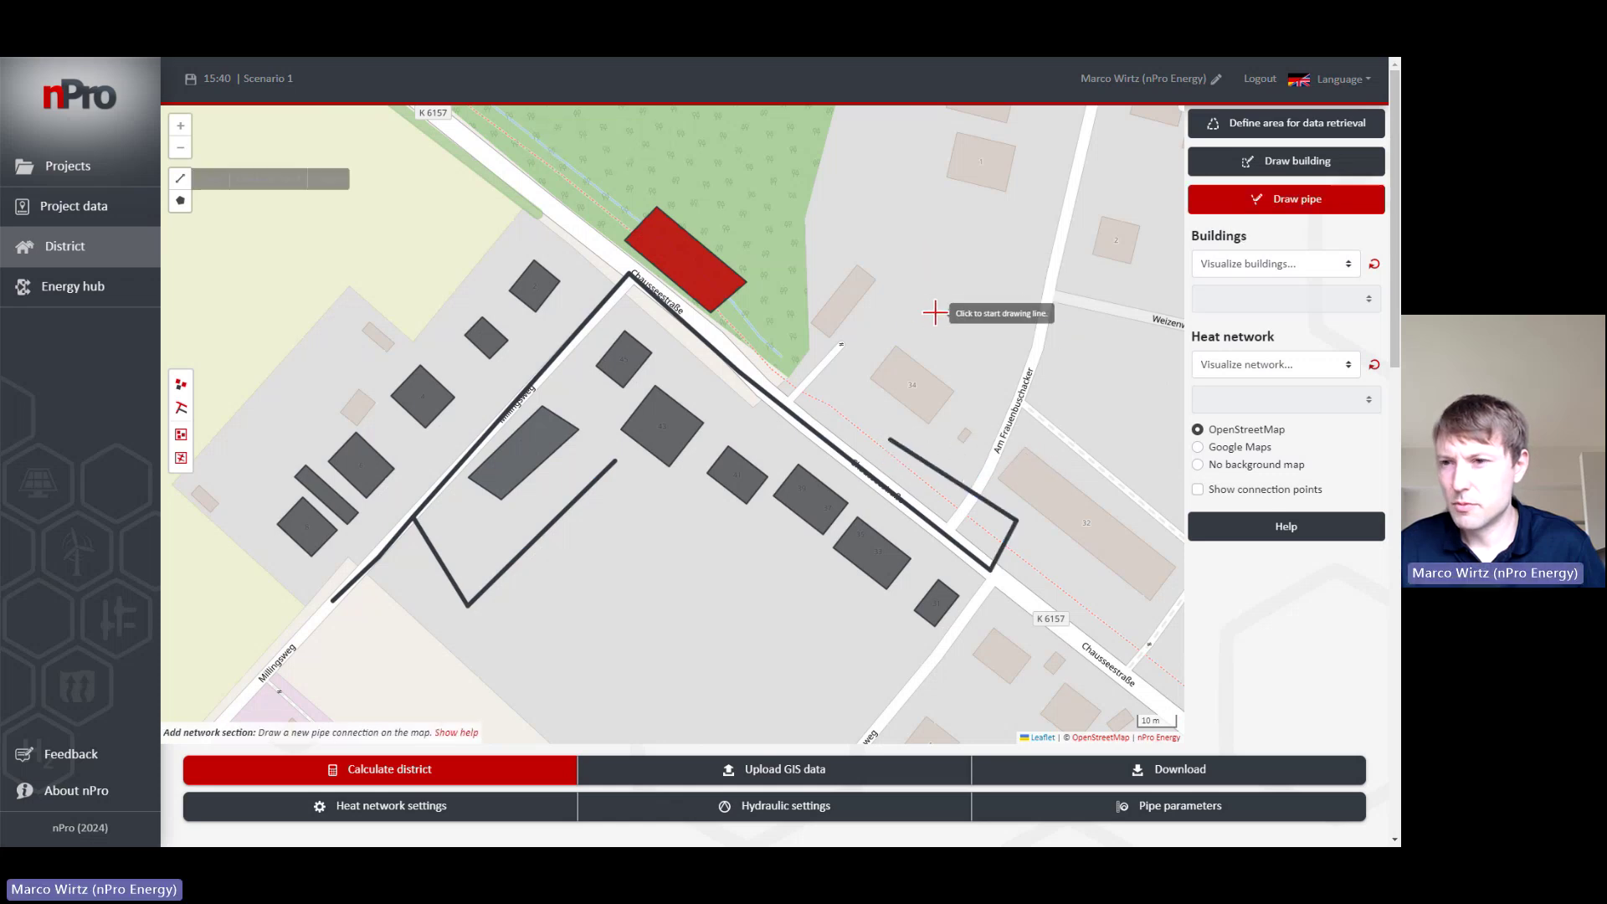
{"action": "left_click", "coordinate": [911, 280]}
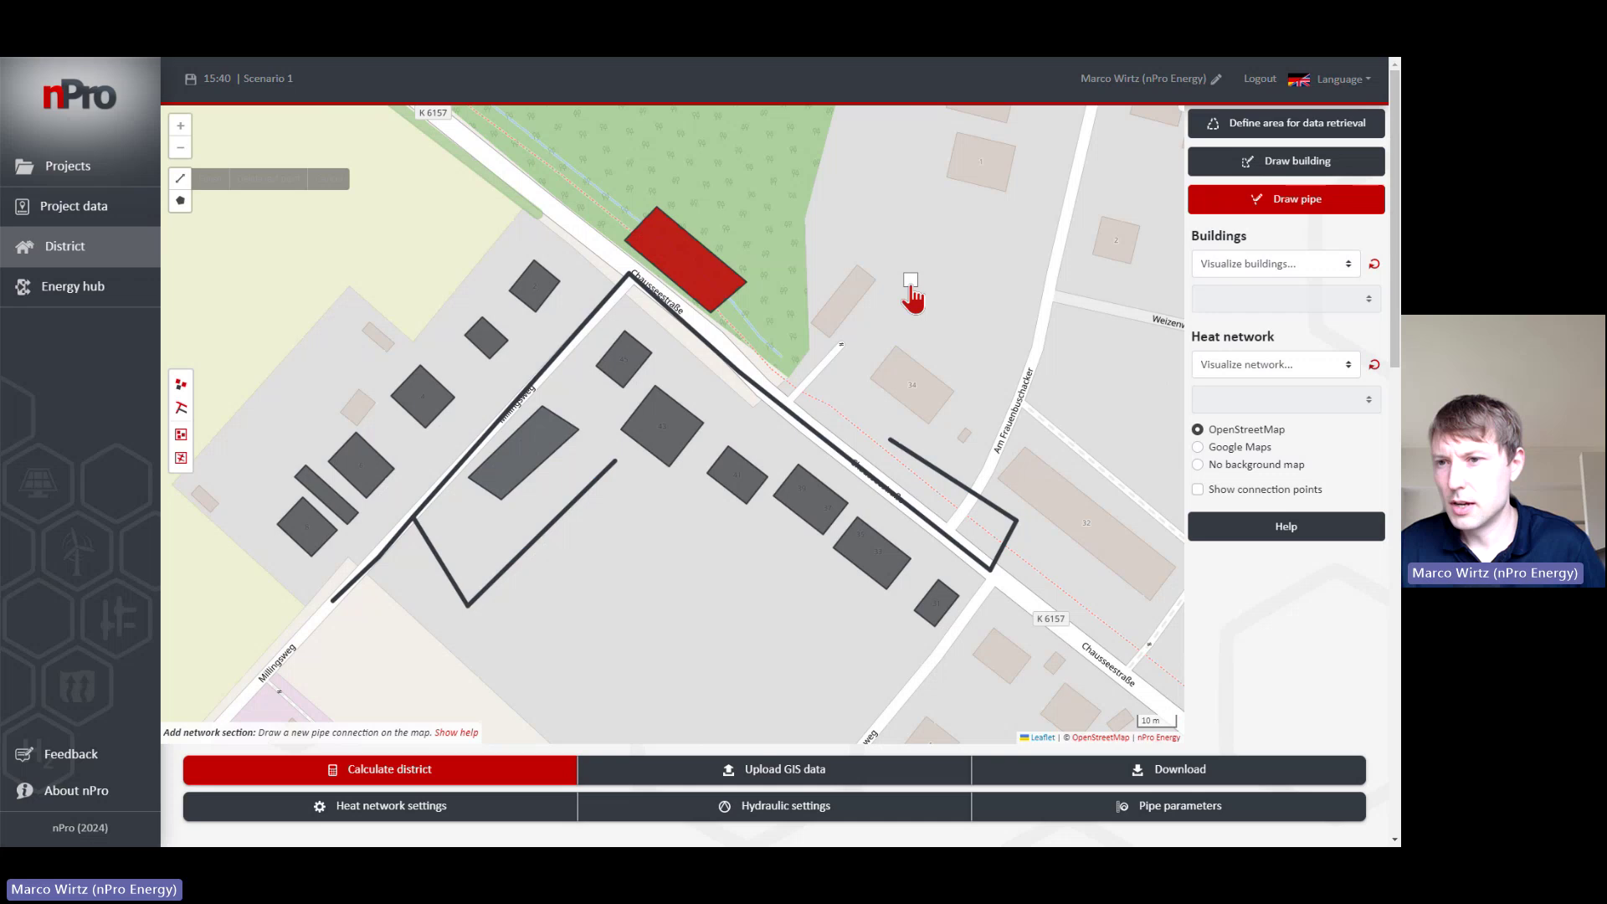
{"action": "left_click", "coordinate": [827, 396]}
{"action": "double_click", "coordinate": [896, 448]}
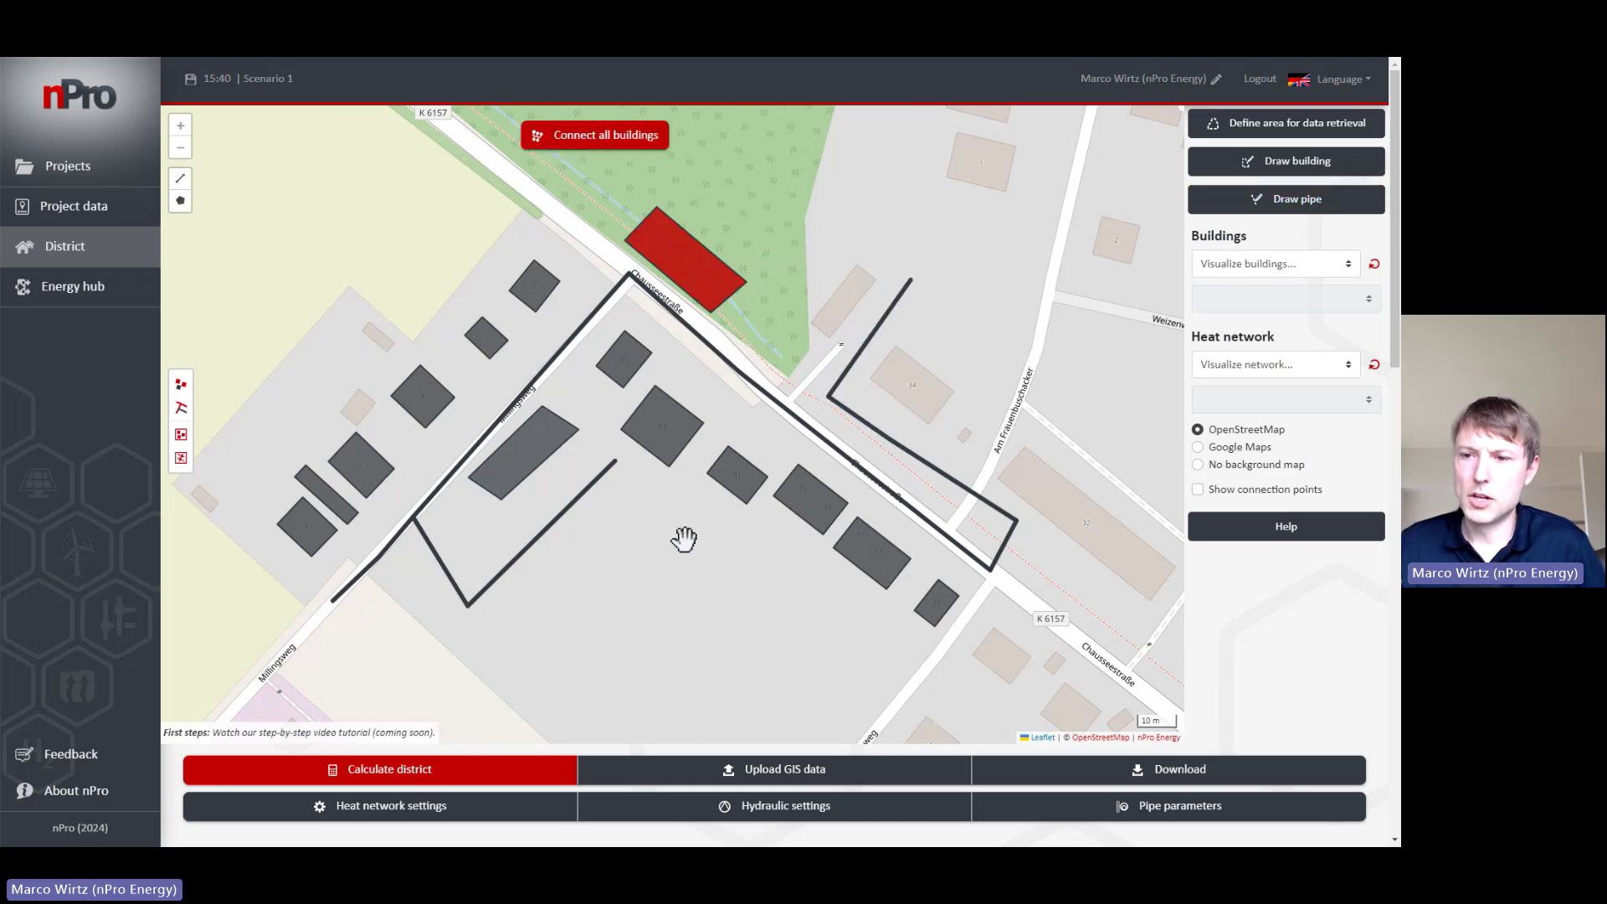
{"action": "left_click_drag", "start_coordinate": [687, 536], "coordinate": [696, 555]}
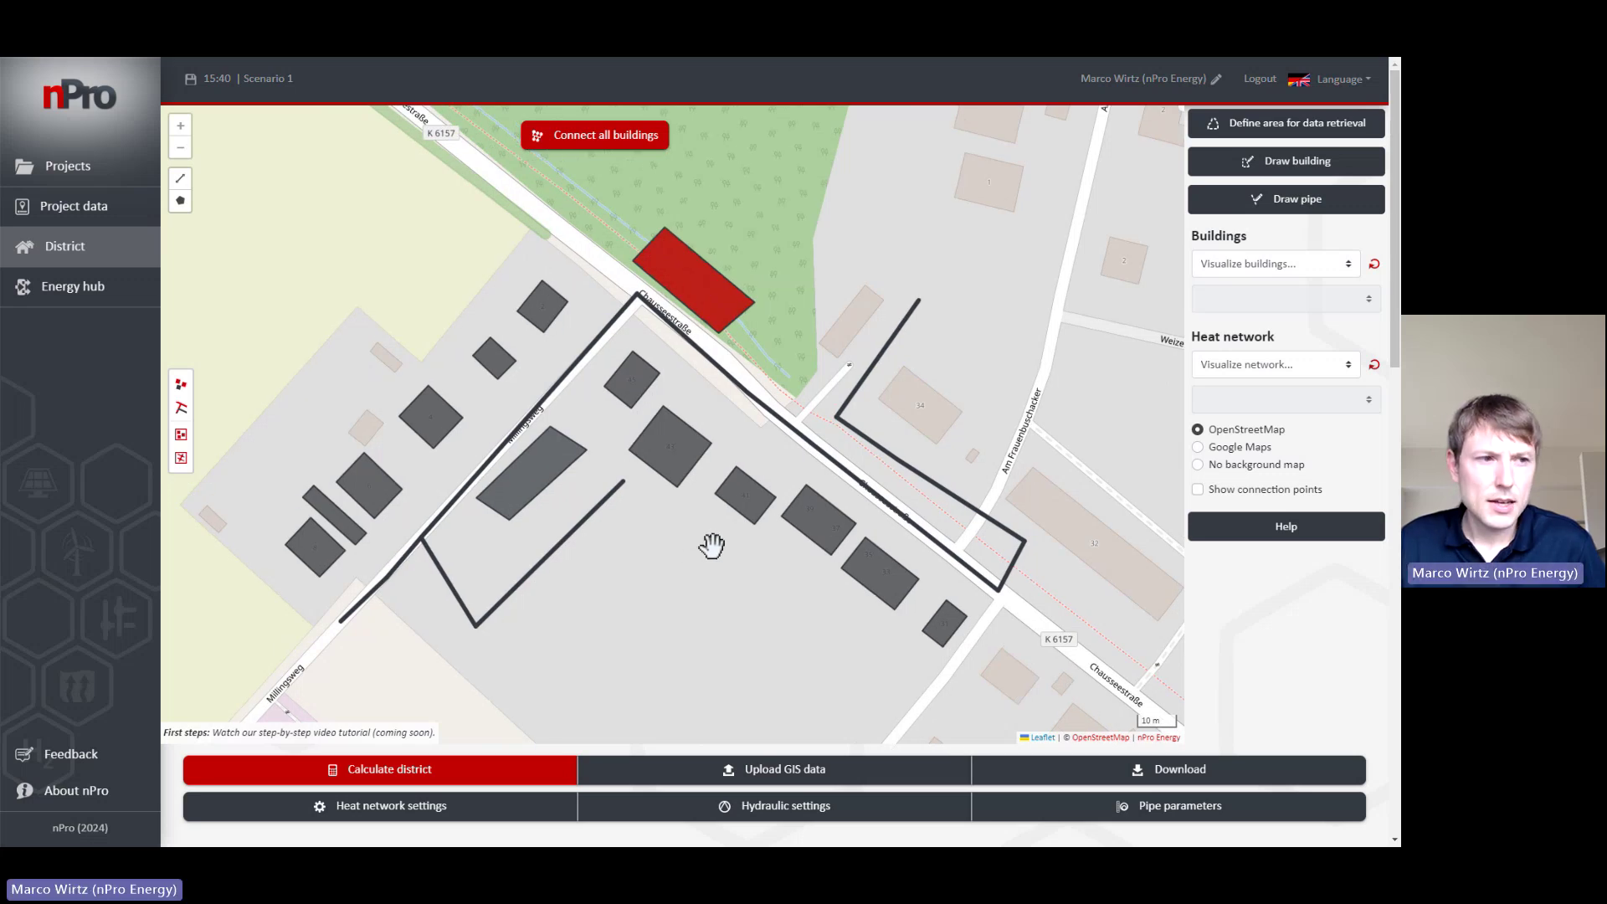
{"action": "scroll", "coordinate": [711, 548], "scroll_direction": "down", "scroll_amount": 3}
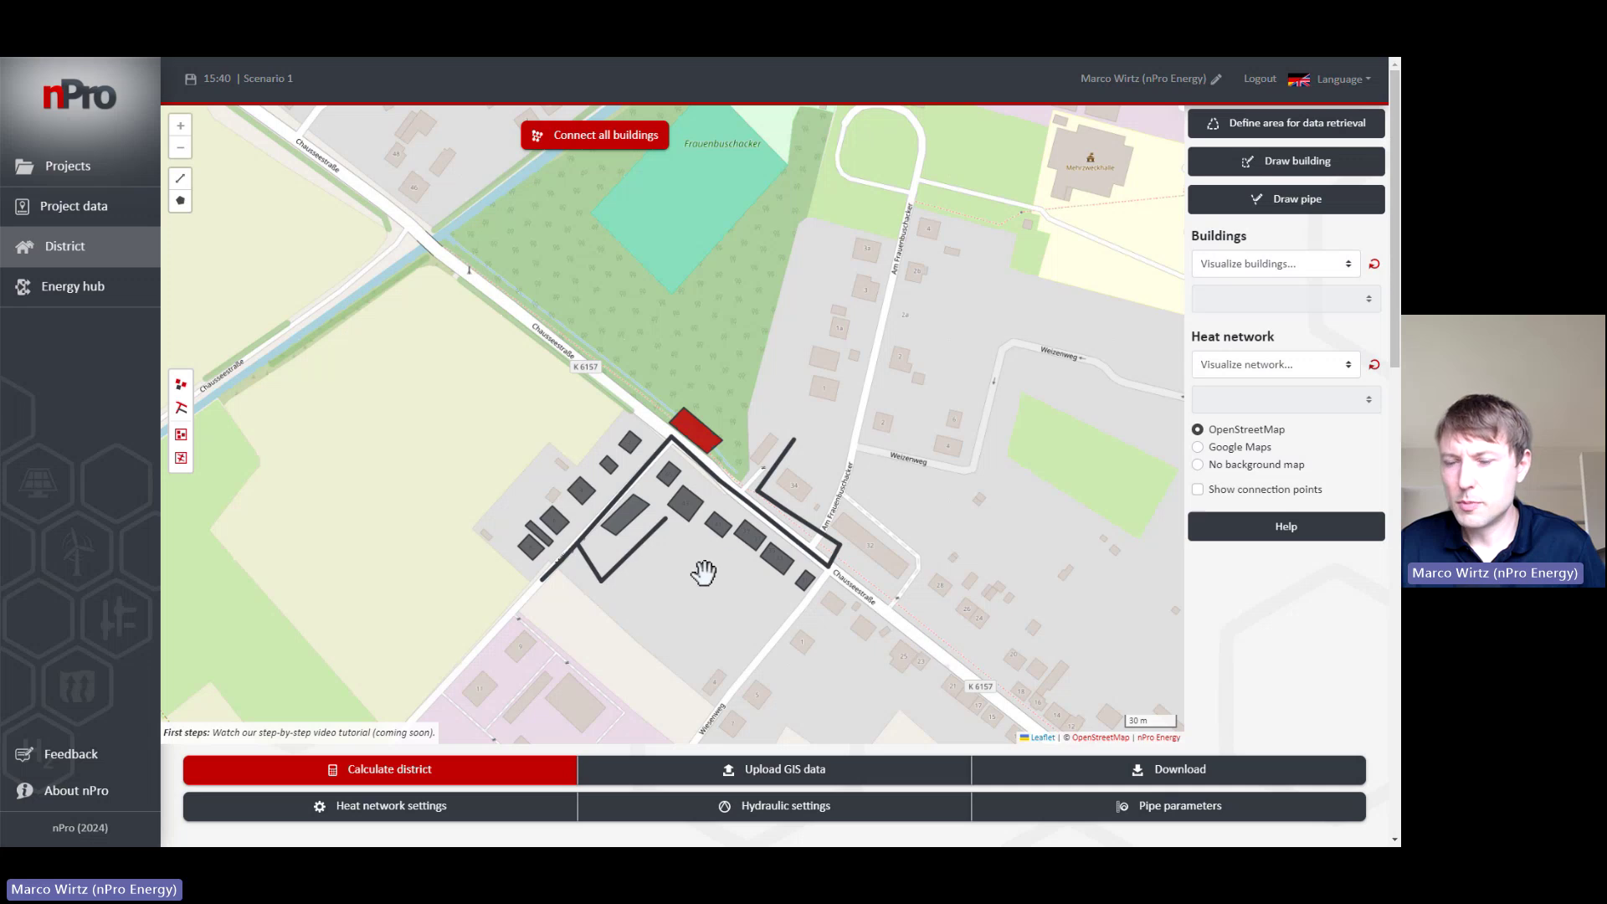
{"action": "left_click_drag", "start_coordinate": [703, 590], "coordinate": [703, 608]}
{"action": "left_click_drag", "start_coordinate": [459, 401], "coordinate": [526, 385]}
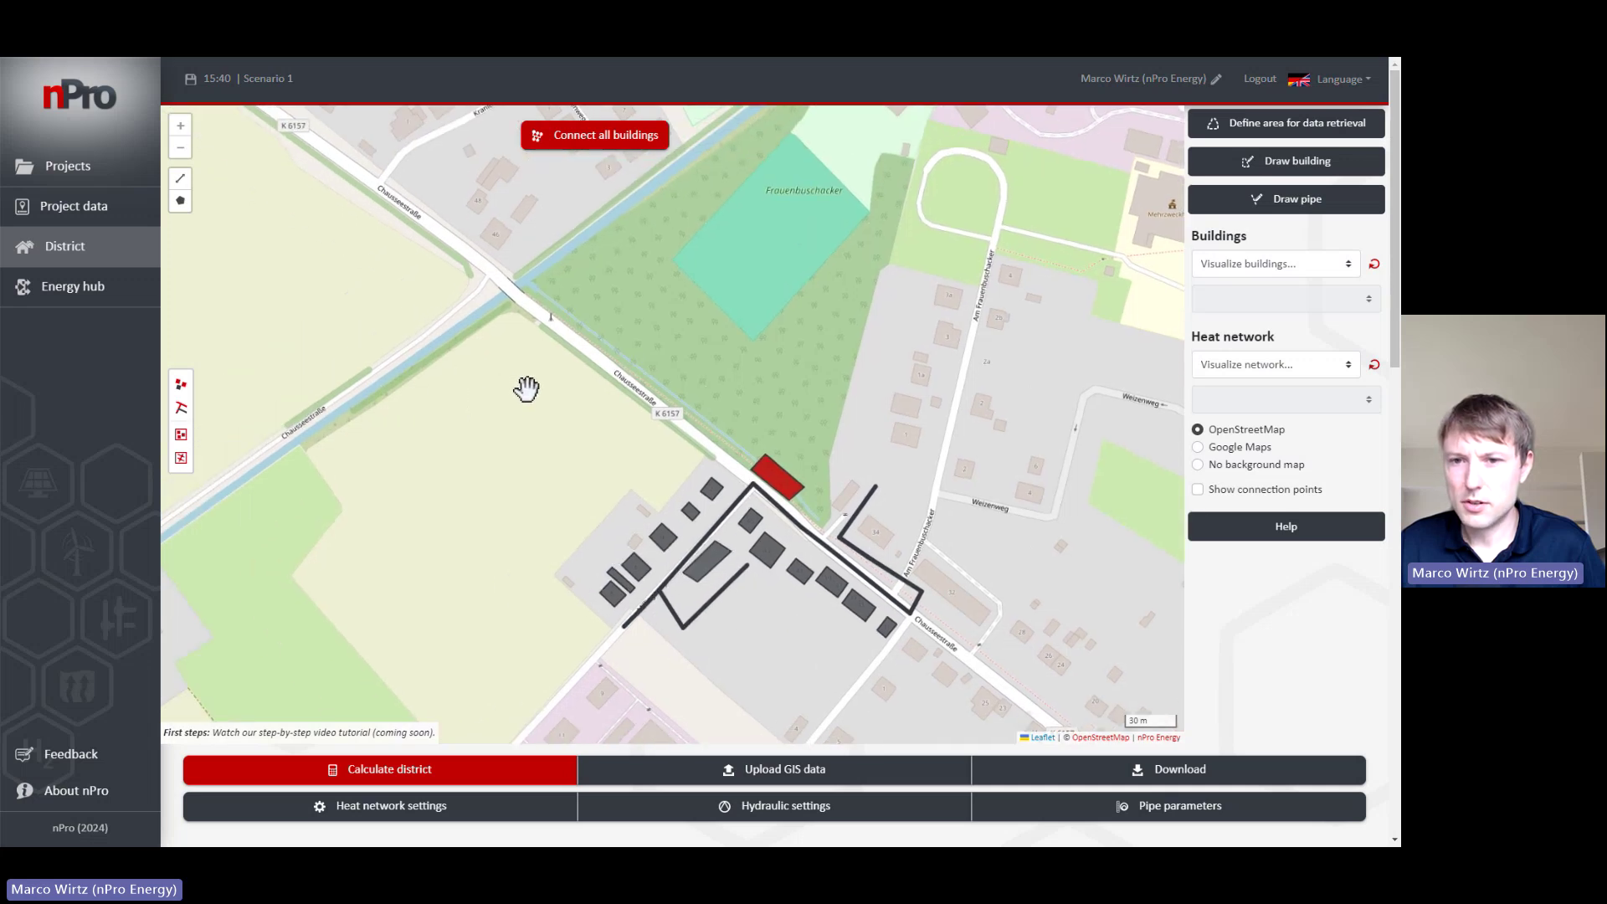
{"action": "scroll", "coordinate": [500, 425], "scroll_direction": "up", "scroll_amount": 1}
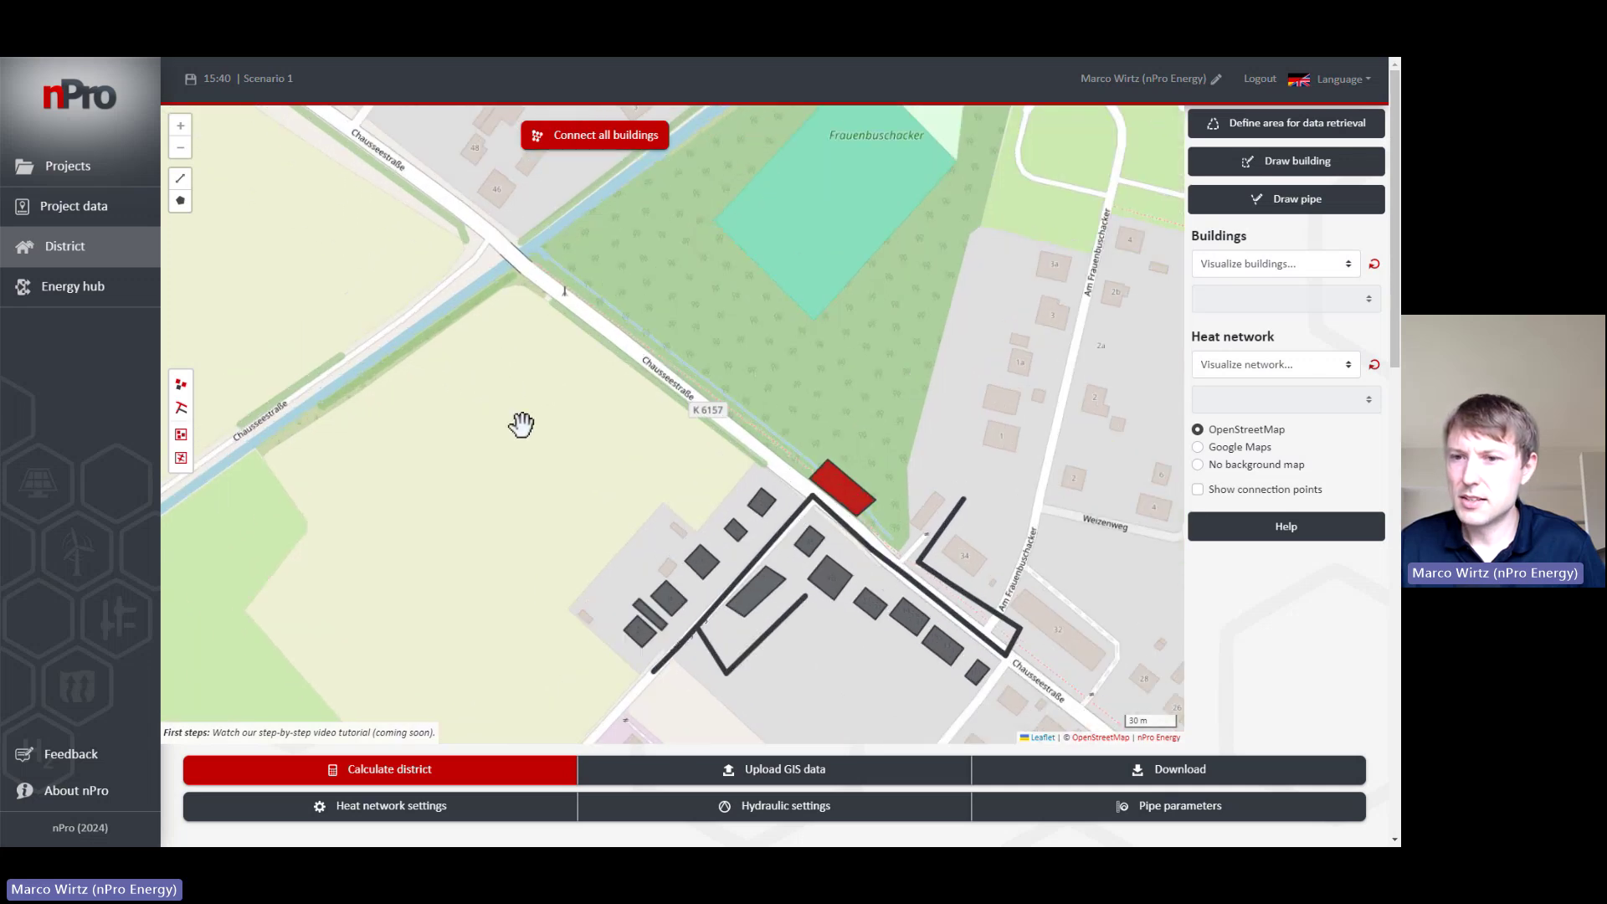
{"action": "left_click", "coordinate": [869, 785]}
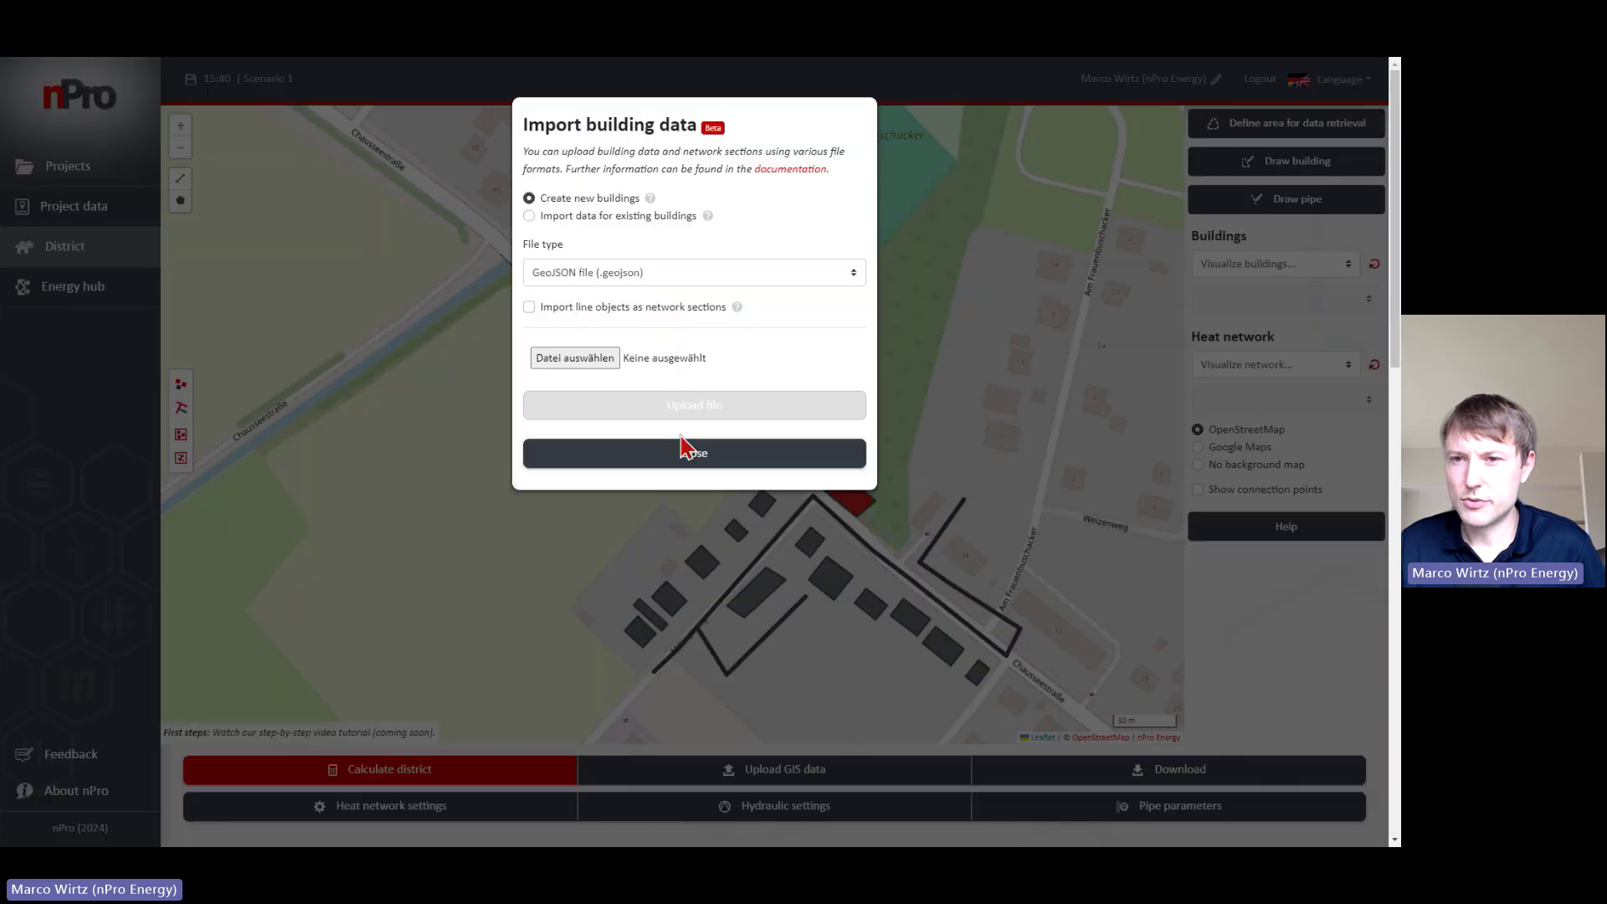
{"action": "left_click", "coordinate": [644, 279]}
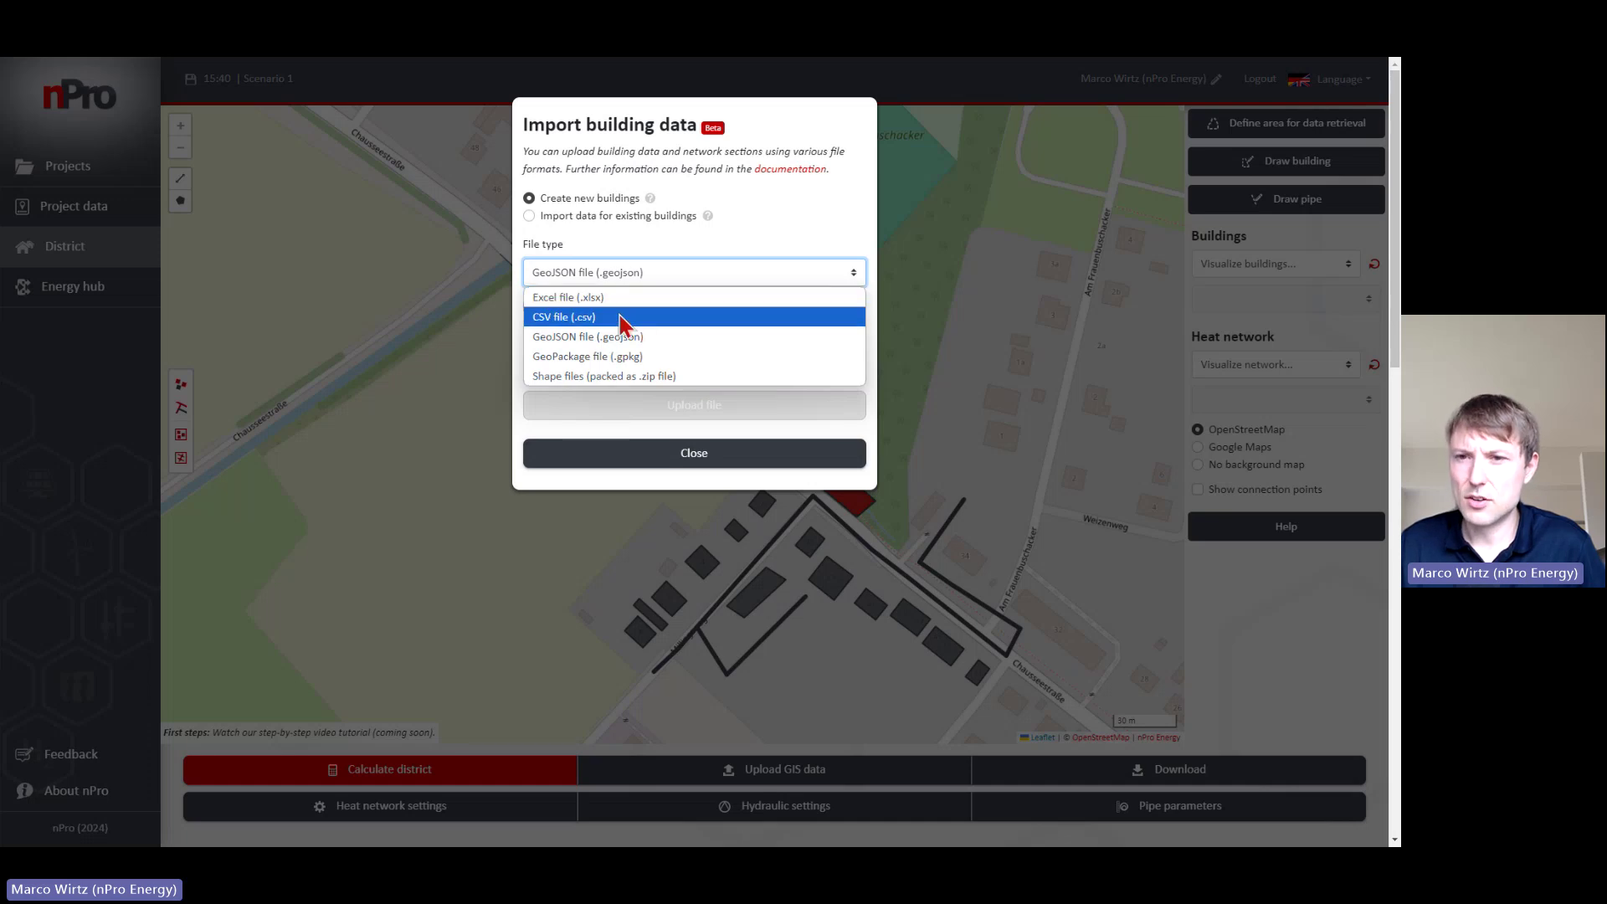
{"action": "left_click", "coordinate": [802, 219]}
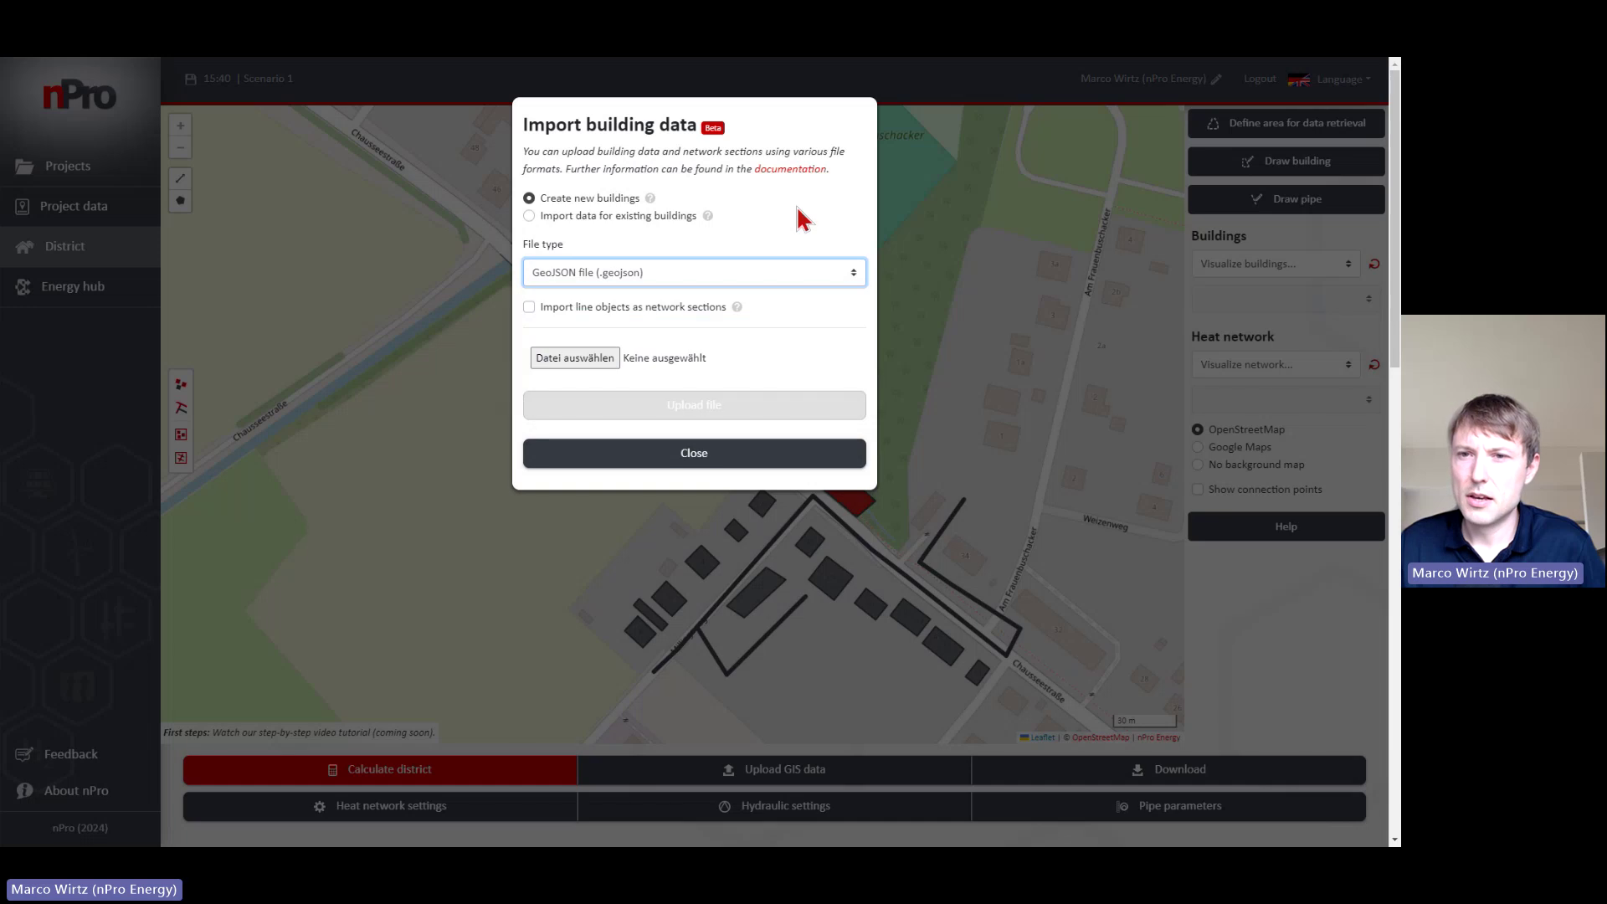
{"action": "left_click", "coordinate": [723, 450]}
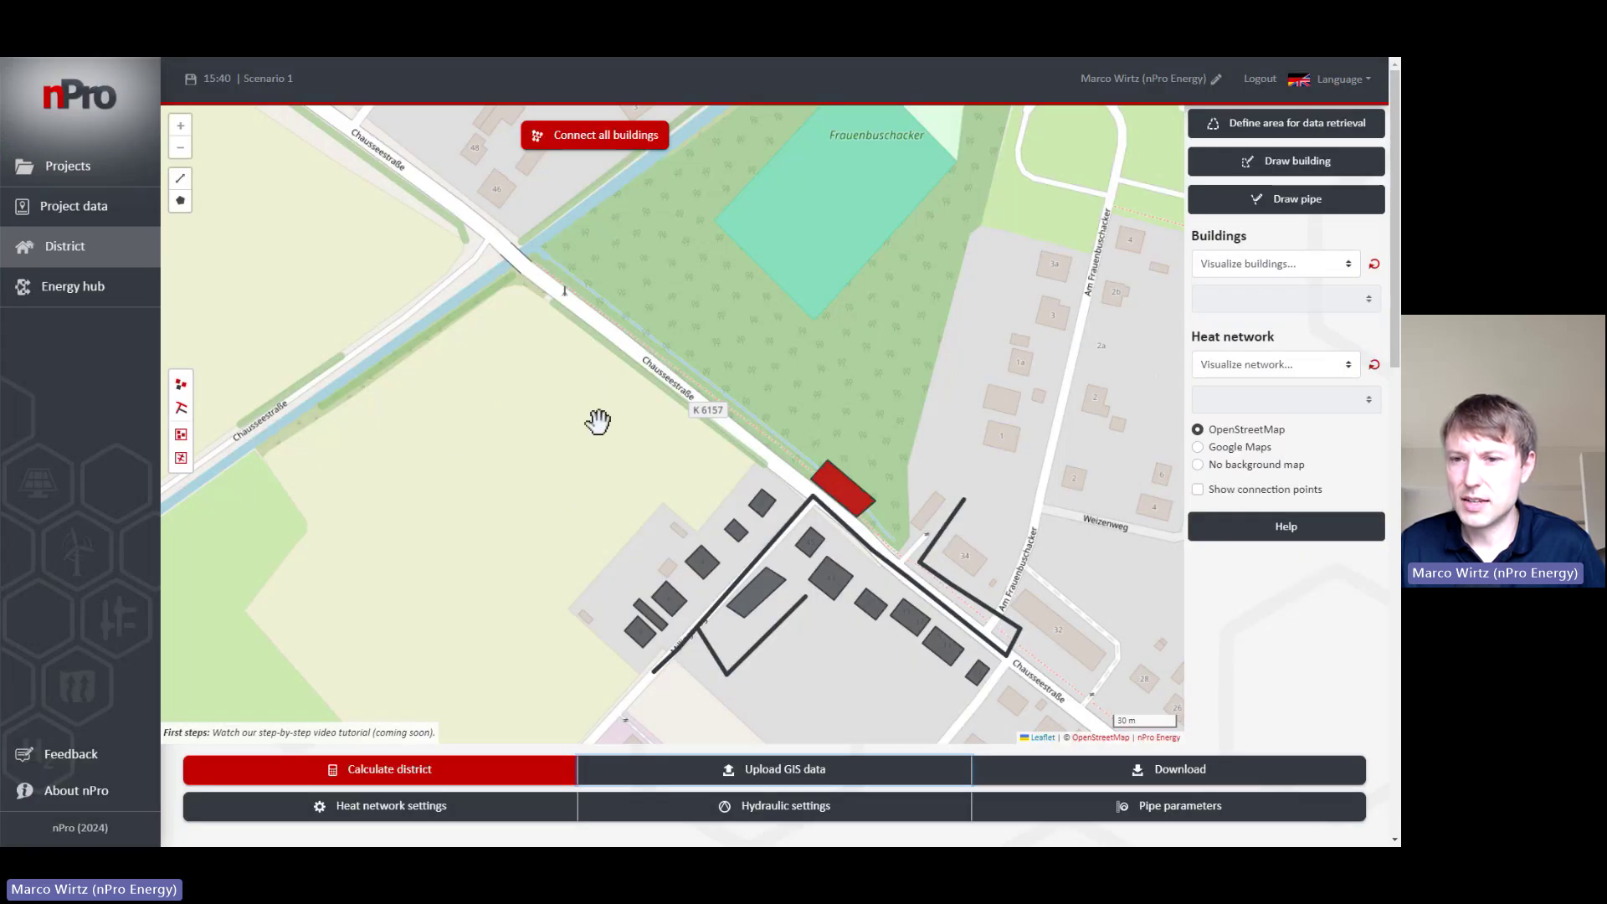
Step: Connect the 299 m² residential building beside the inner branch to the heat network
{"action": "left_click_drag", "start_coordinate": [816, 659], "coordinate": [688, 540]}
{"action": "scroll", "coordinate": [713, 541], "scroll_direction": "up", "scroll_amount": 1}
{"action": "scroll", "coordinate": [713, 540], "scroll_direction": "up", "scroll_amount": 1}
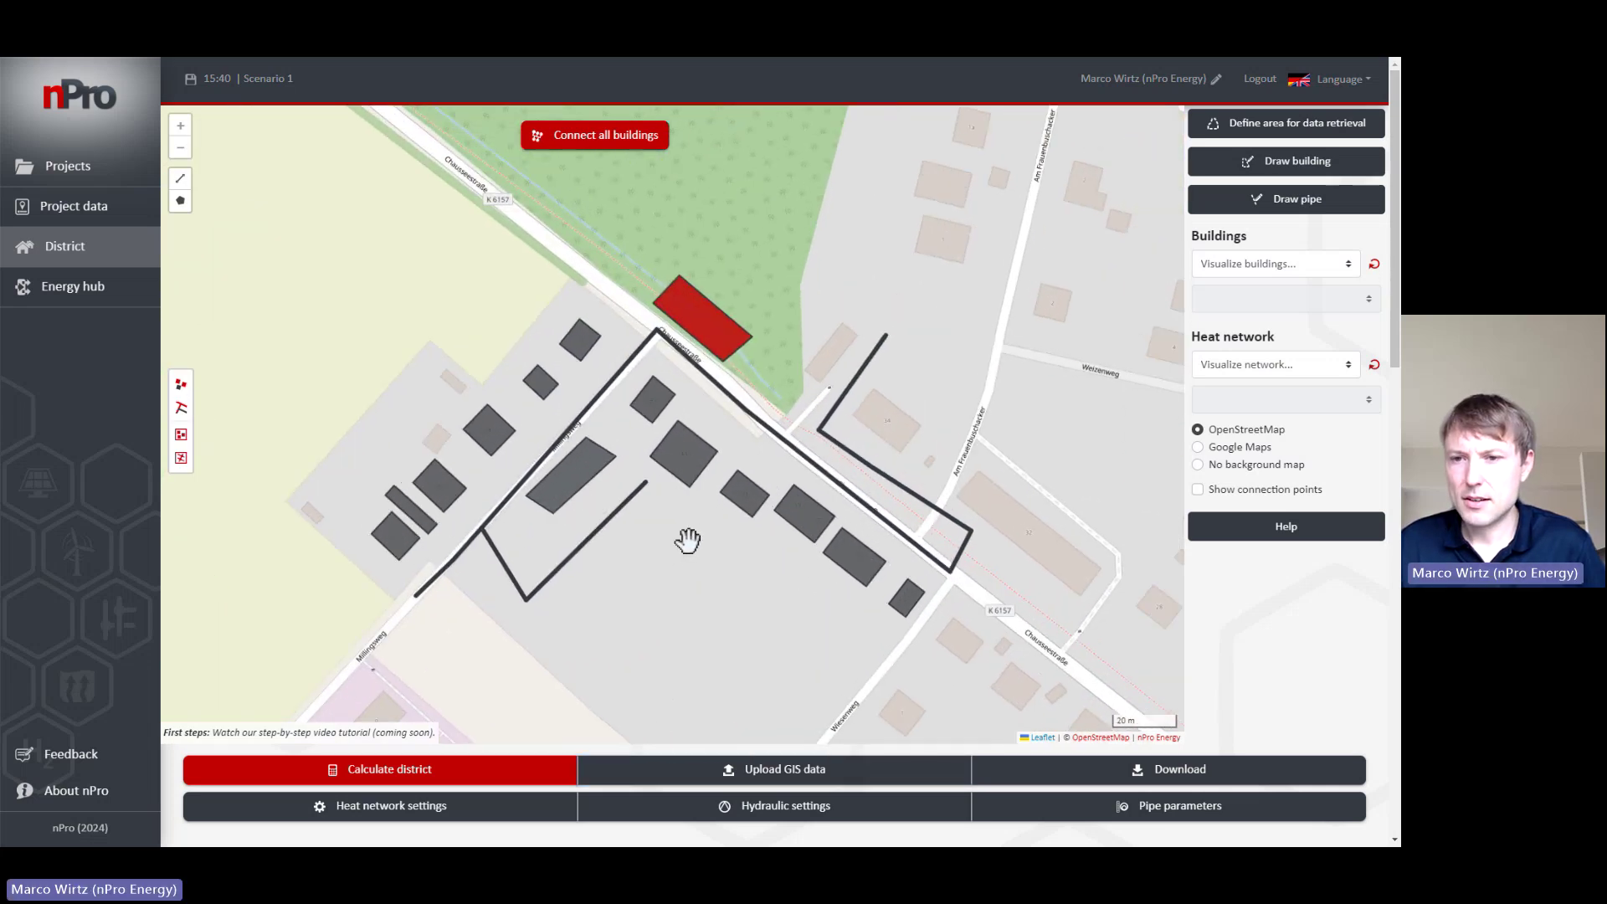
{"action": "left_click", "coordinate": [685, 457]}
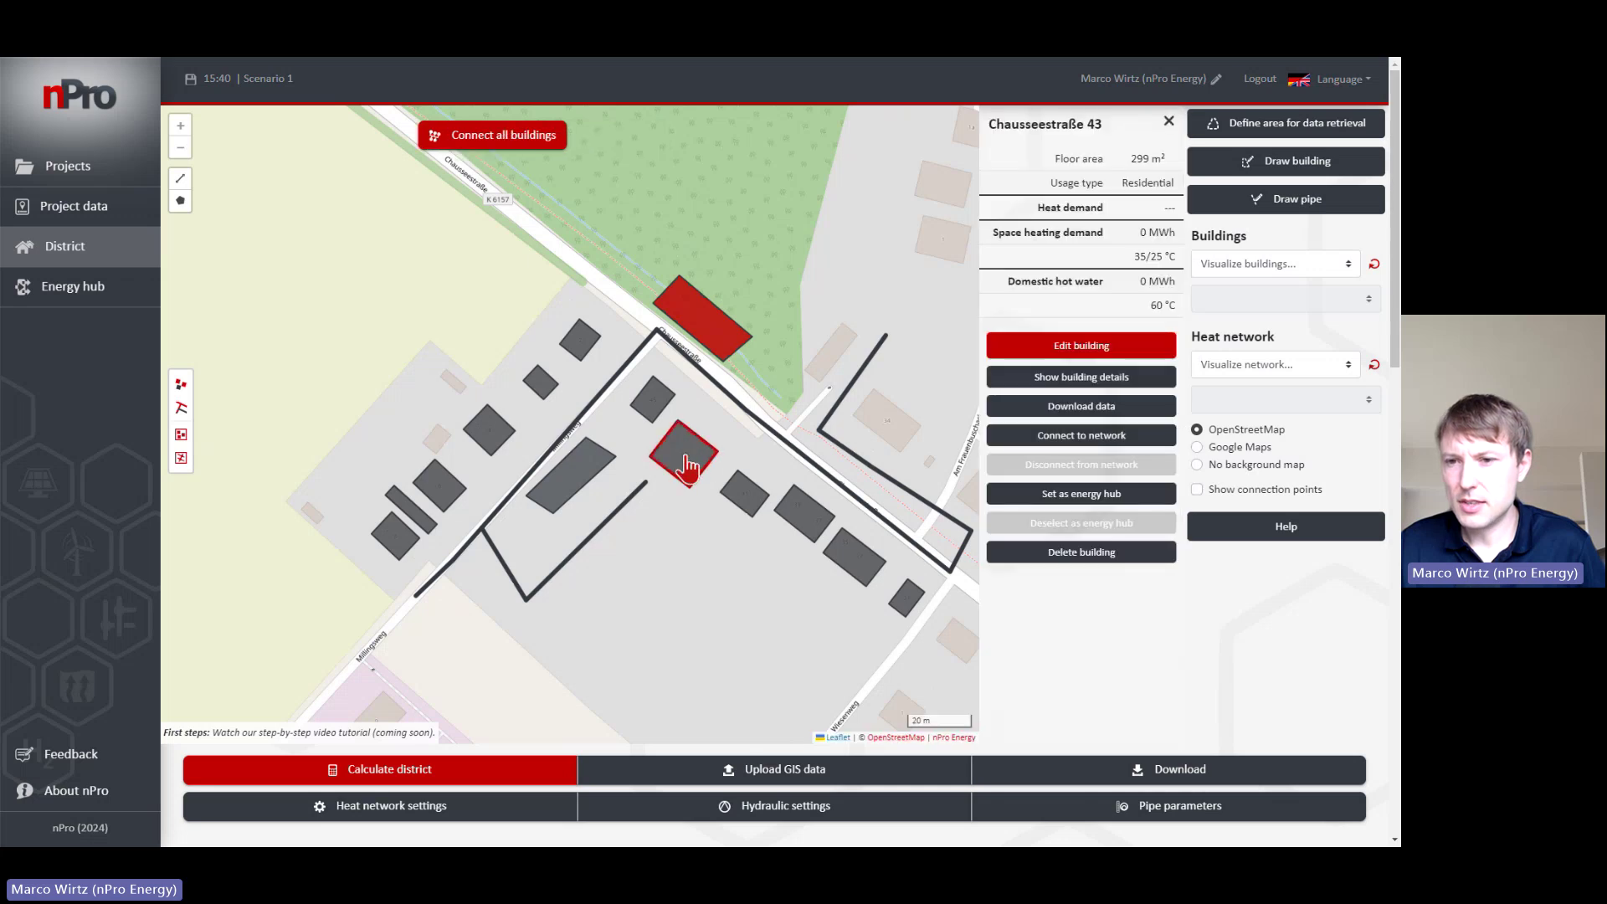
{"action": "left_click", "coordinate": [1062, 442]}
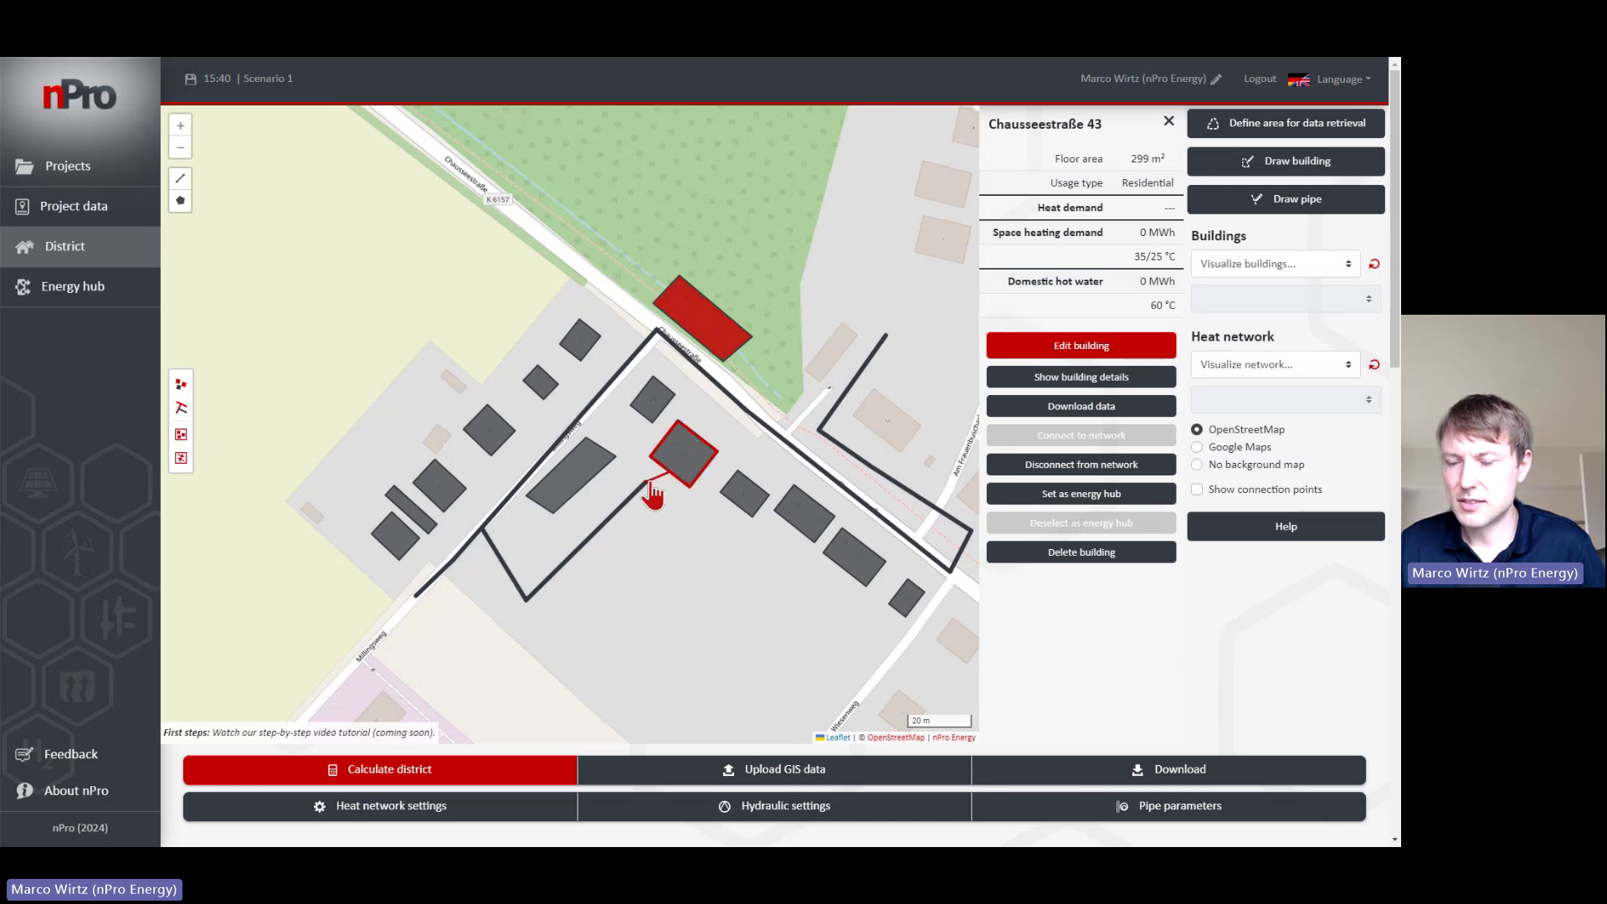
{"action": "scroll", "coordinate": [667, 488], "scroll_direction": "up", "scroll_amount": 1}
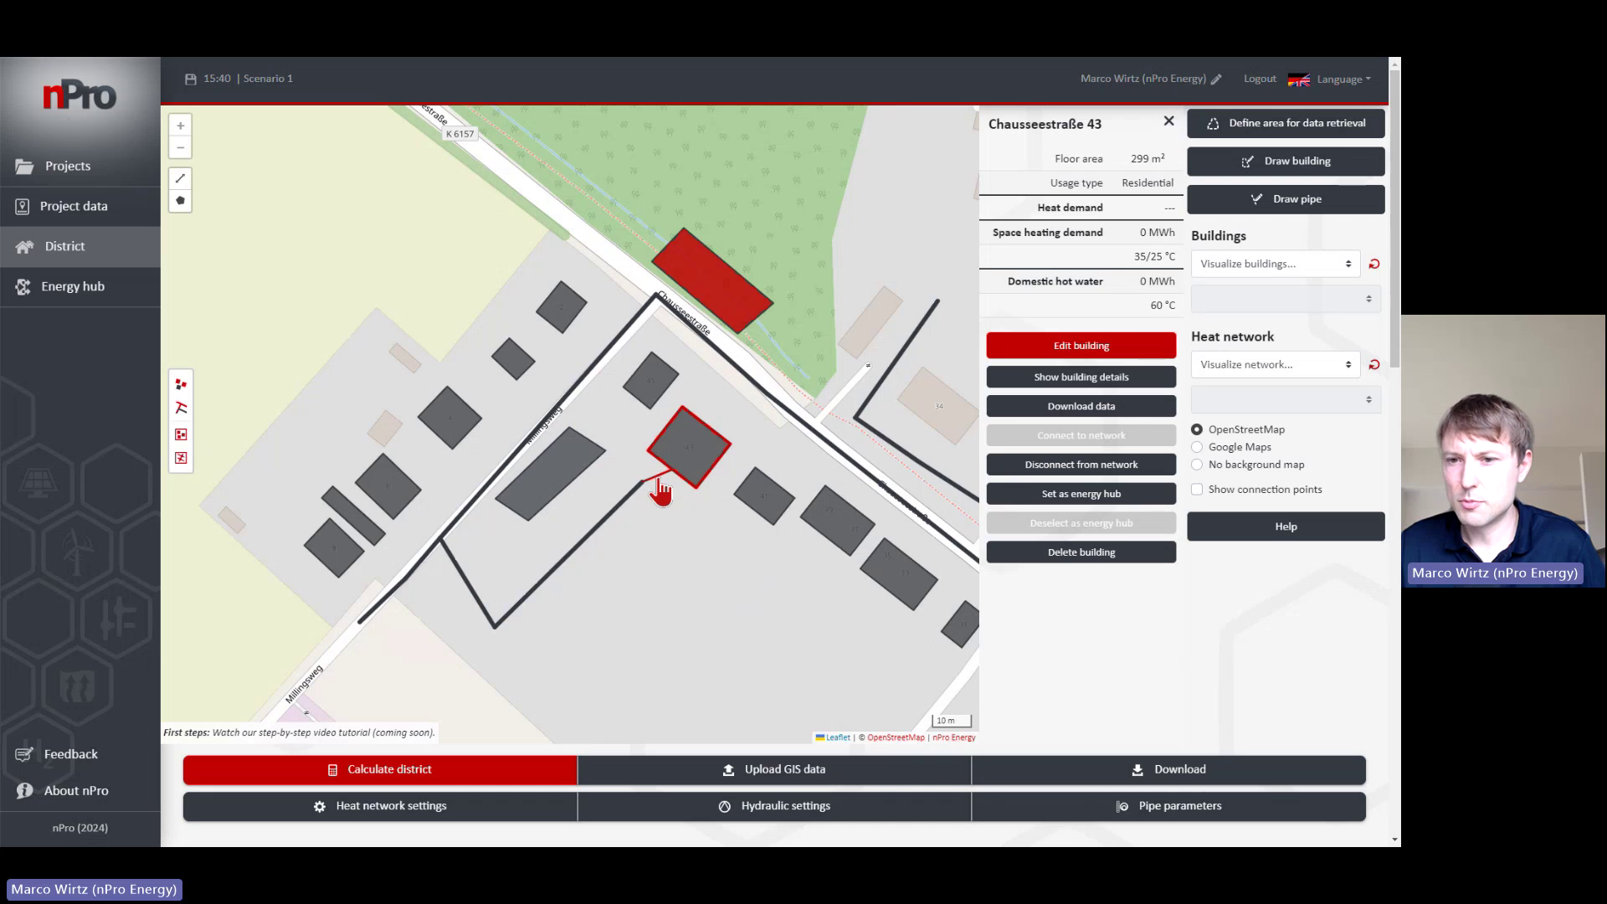
Step: Multi-select the buildings beside Millingsweg and connect them, giving four connected buildings totalling 669 m²
{"action": "left_click", "coordinate": [515, 360], "text": "ctrl"}
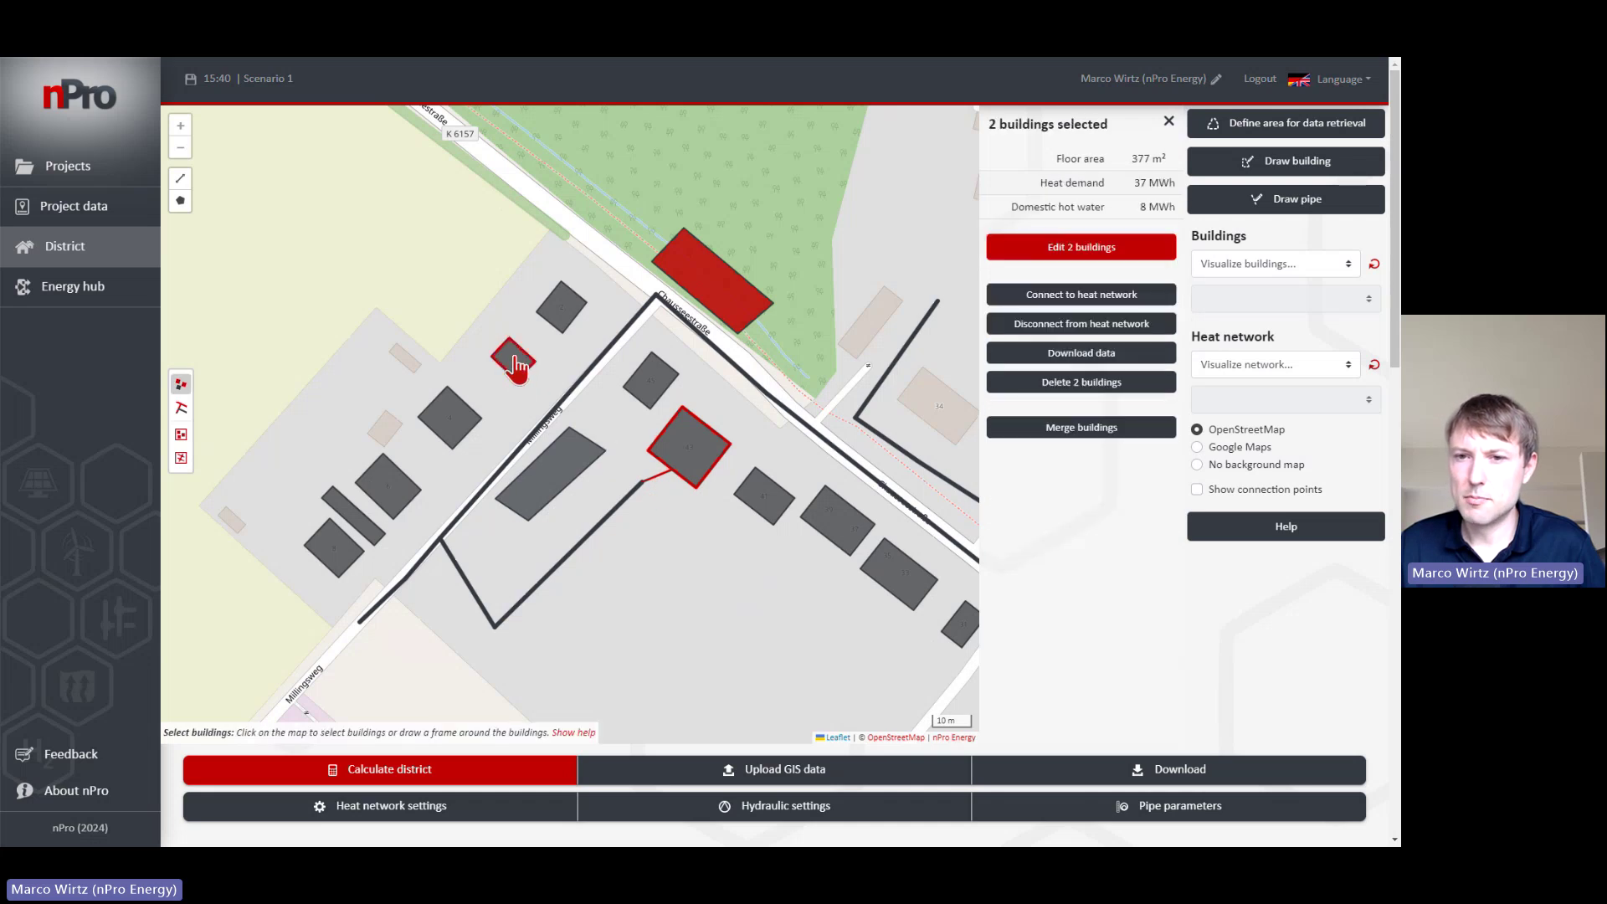
{"action": "left_click", "coordinate": [456, 428], "text": "ctrl"}
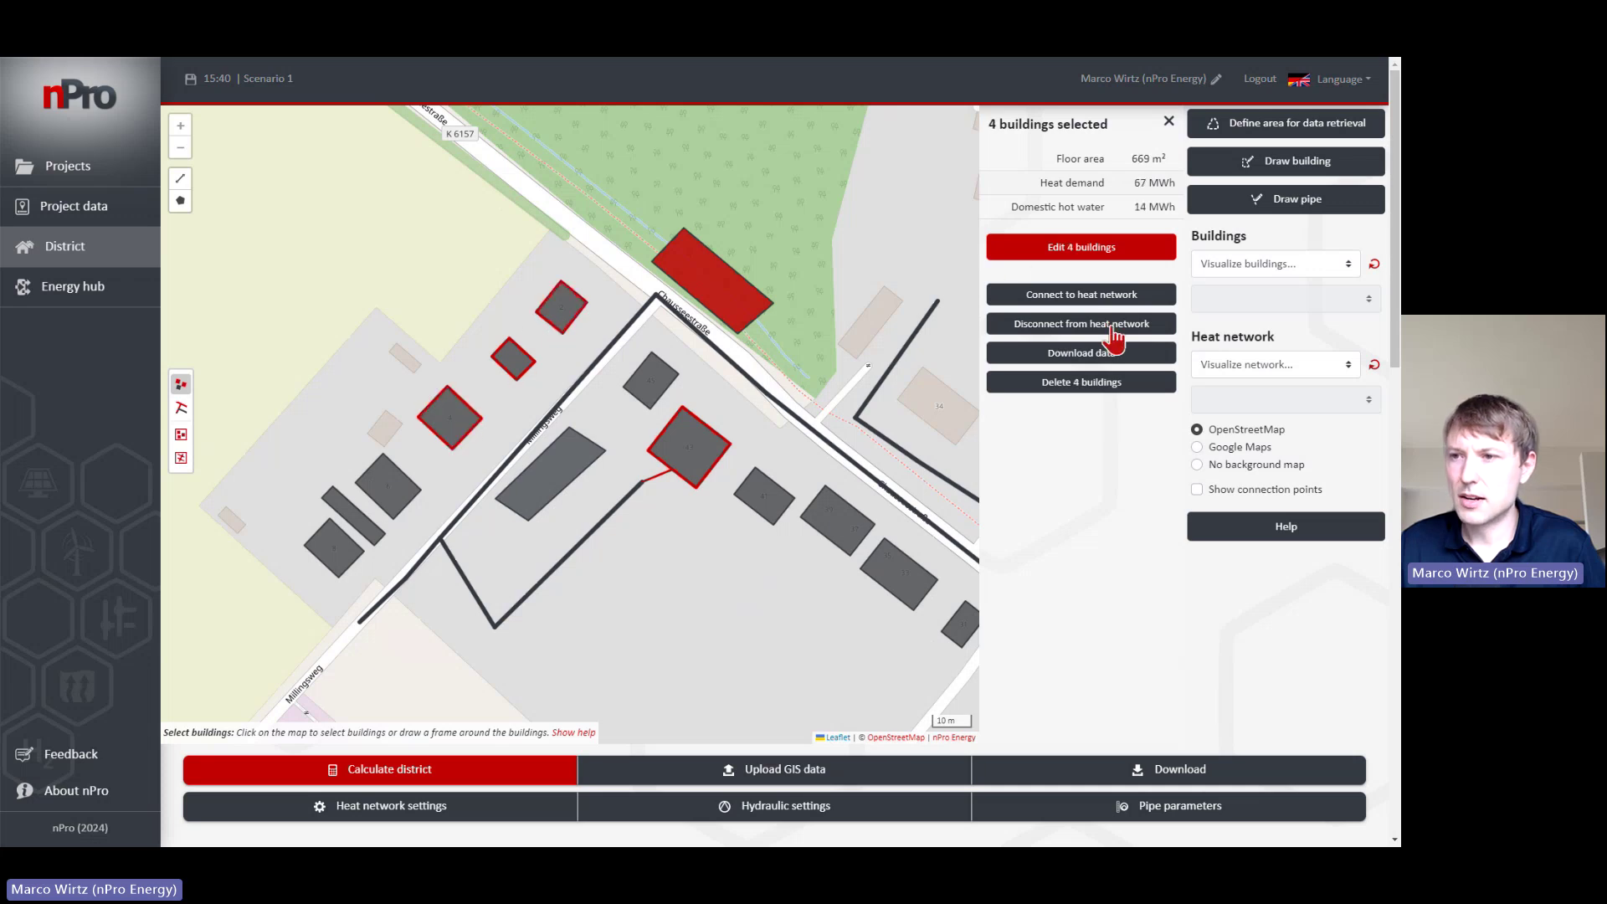
{"action": "left_click", "coordinate": [1103, 298]}
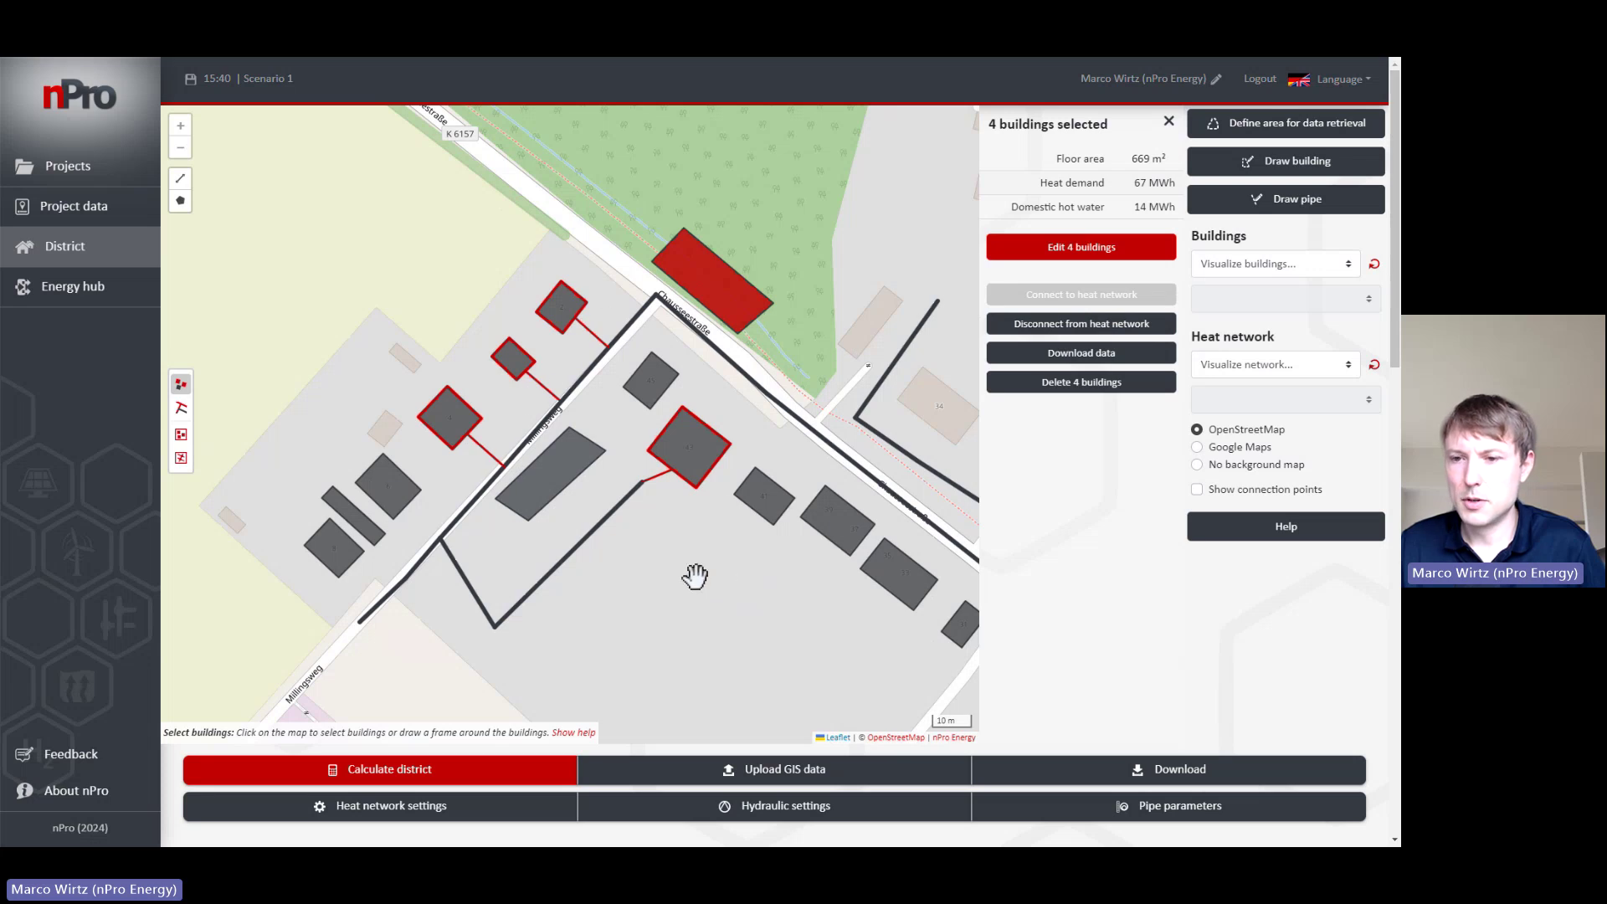
{"action": "left_click_drag", "start_coordinate": [694, 576], "coordinate": [671, 586]}
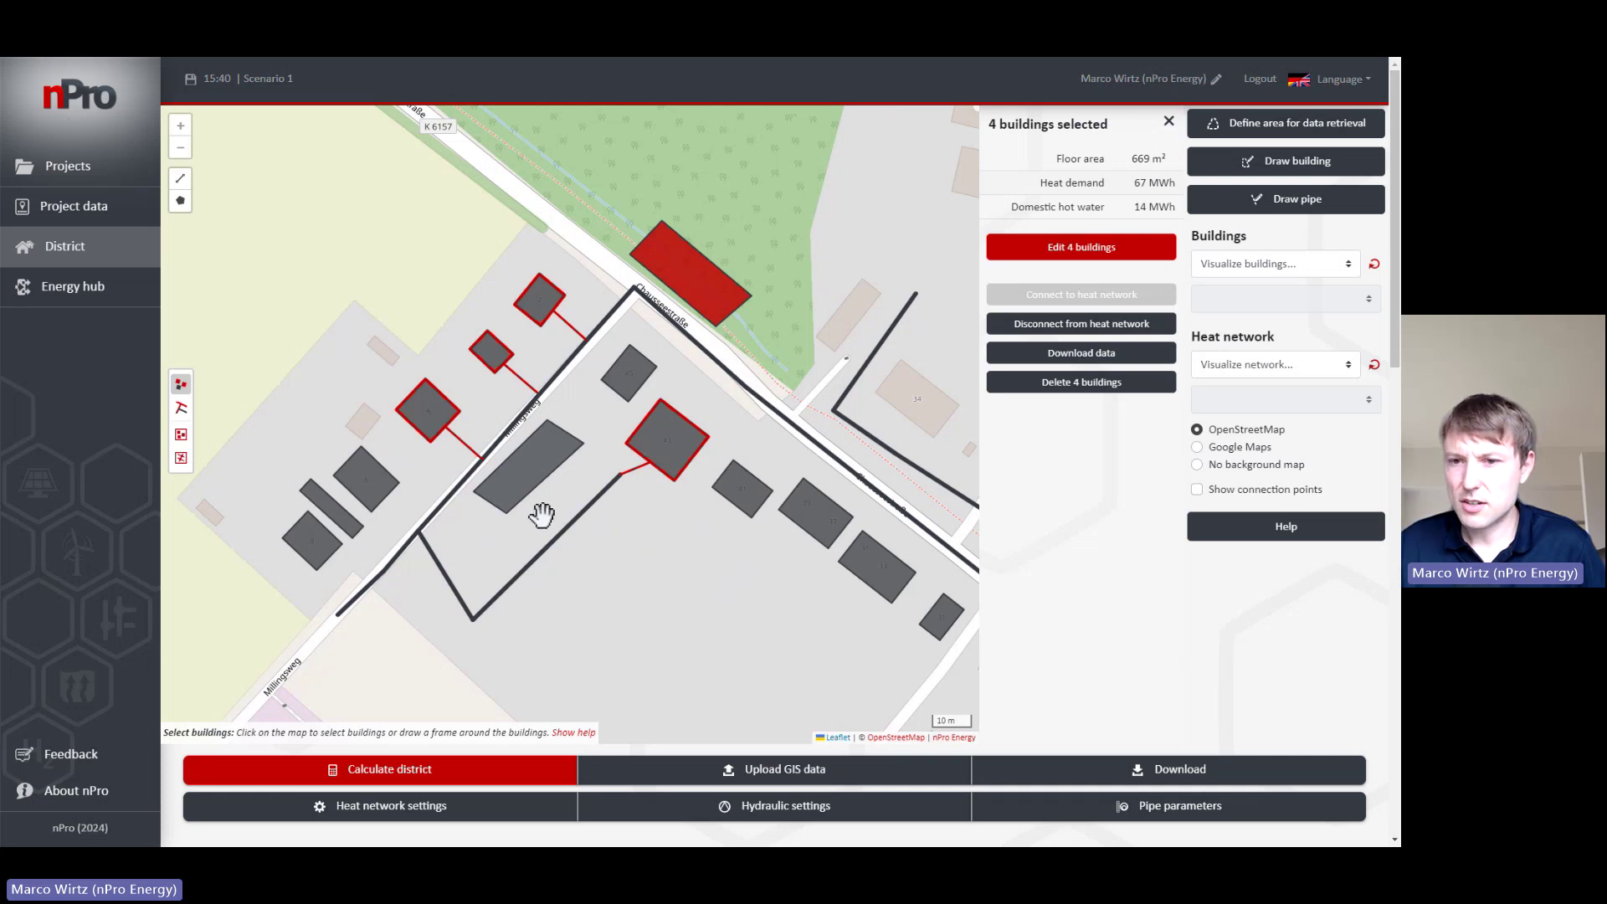
{"action": "scroll", "coordinate": [538, 513], "scroll_direction": "up", "scroll_amount": 2}
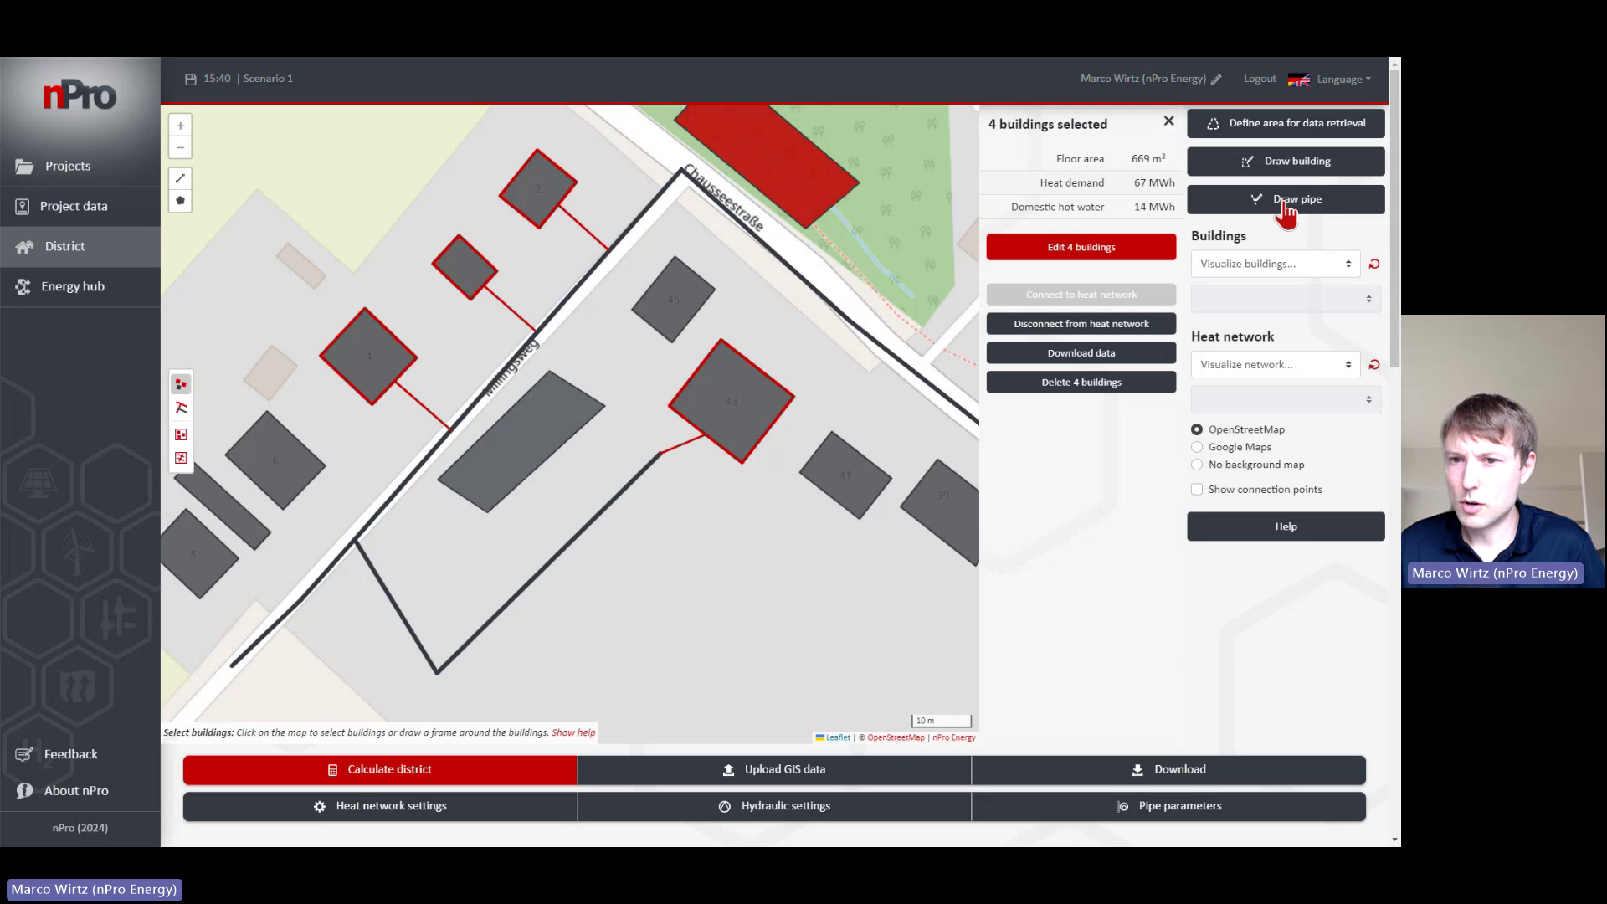
Step: Draw a connection pipe from the street pipe's end to the large elongated building
{"action": "left_click", "coordinate": [1274, 201]}
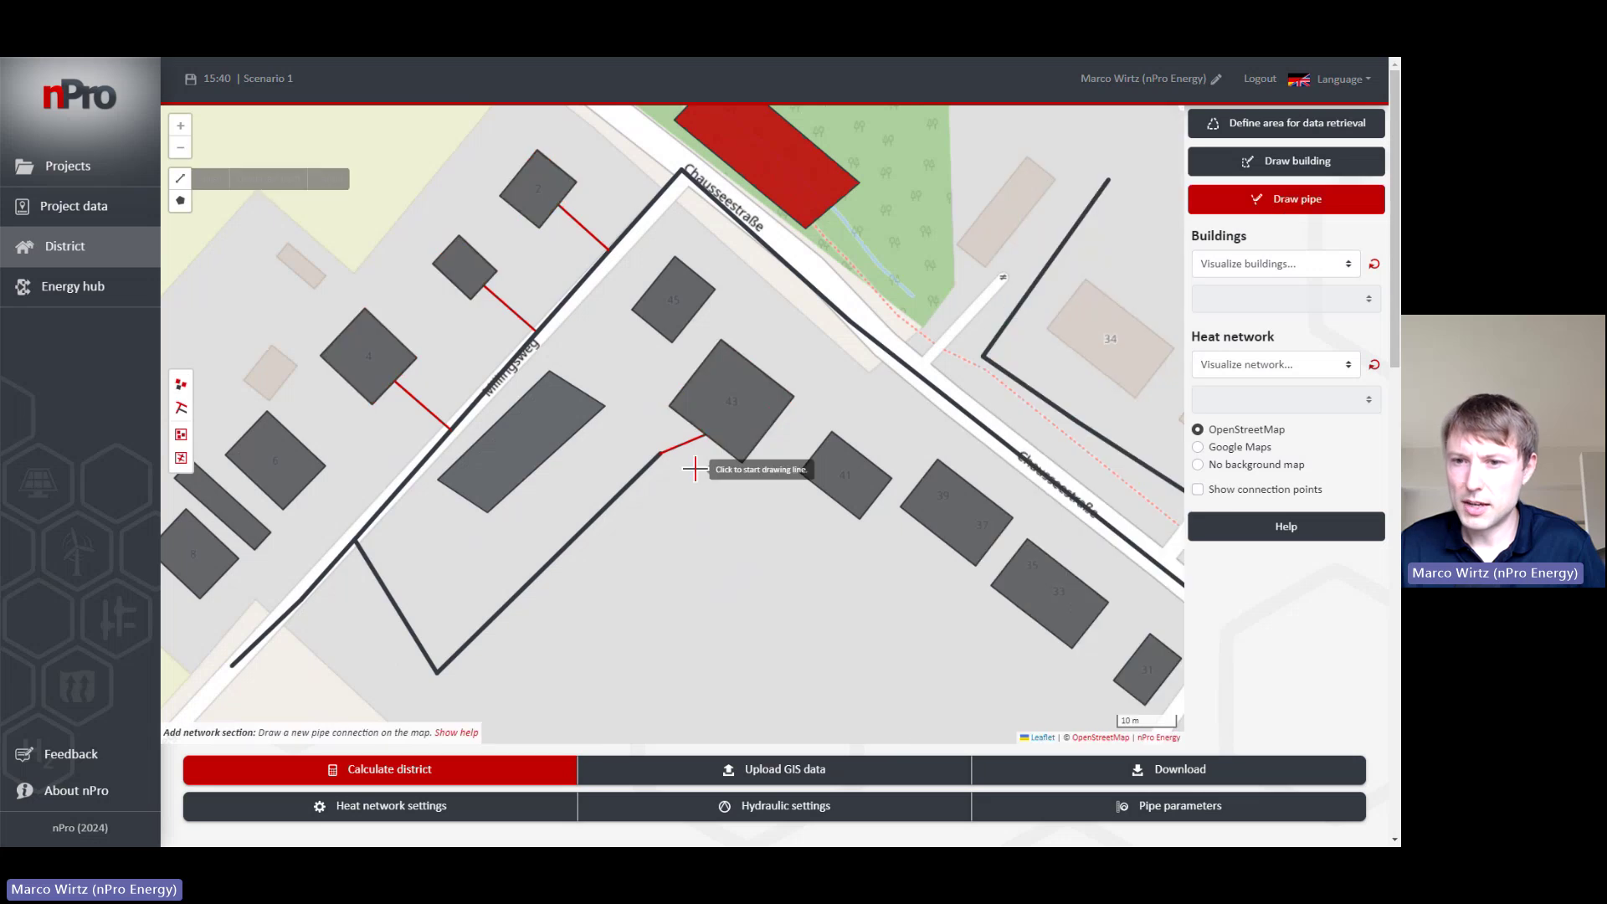
{"action": "left_click", "coordinate": [594, 517]}
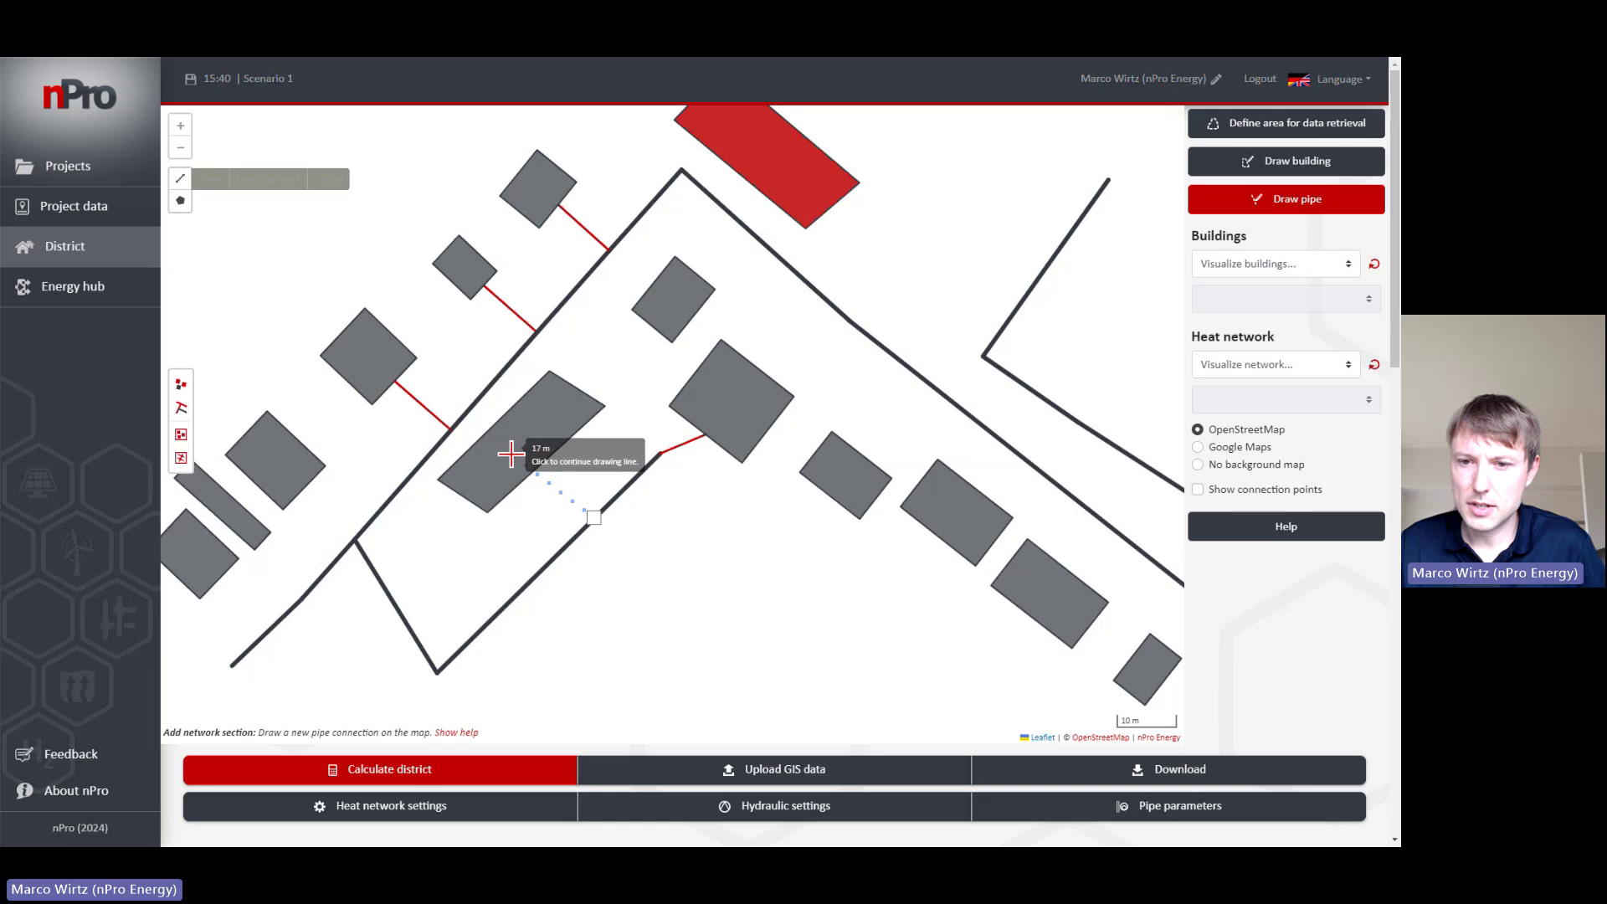
{"action": "left_click", "coordinate": [512, 458]}
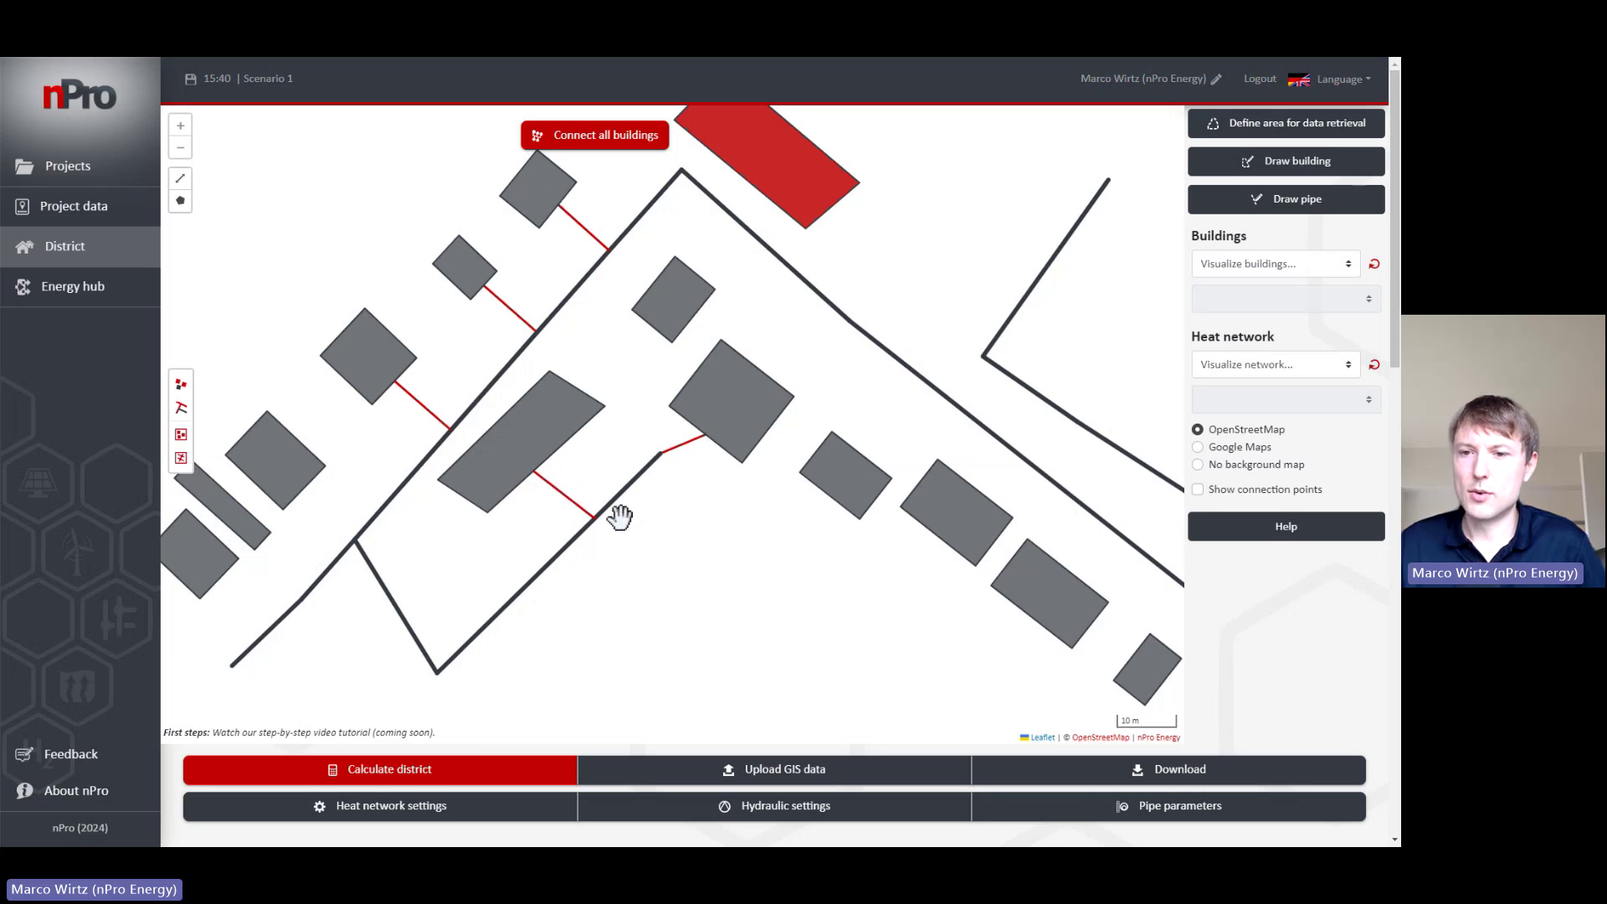
{"action": "scroll", "coordinate": [624, 519], "scroll_direction": "up", "scroll_amount": 1}
{"action": "scroll", "coordinate": [645, 527], "scroll_direction": "down", "scroll_amount": 1}
{"action": "scroll", "coordinate": [677, 529], "scroll_direction": "down", "scroll_amount": 1}
{"action": "left_click_drag", "start_coordinate": [731, 584], "coordinate": [680, 576]}
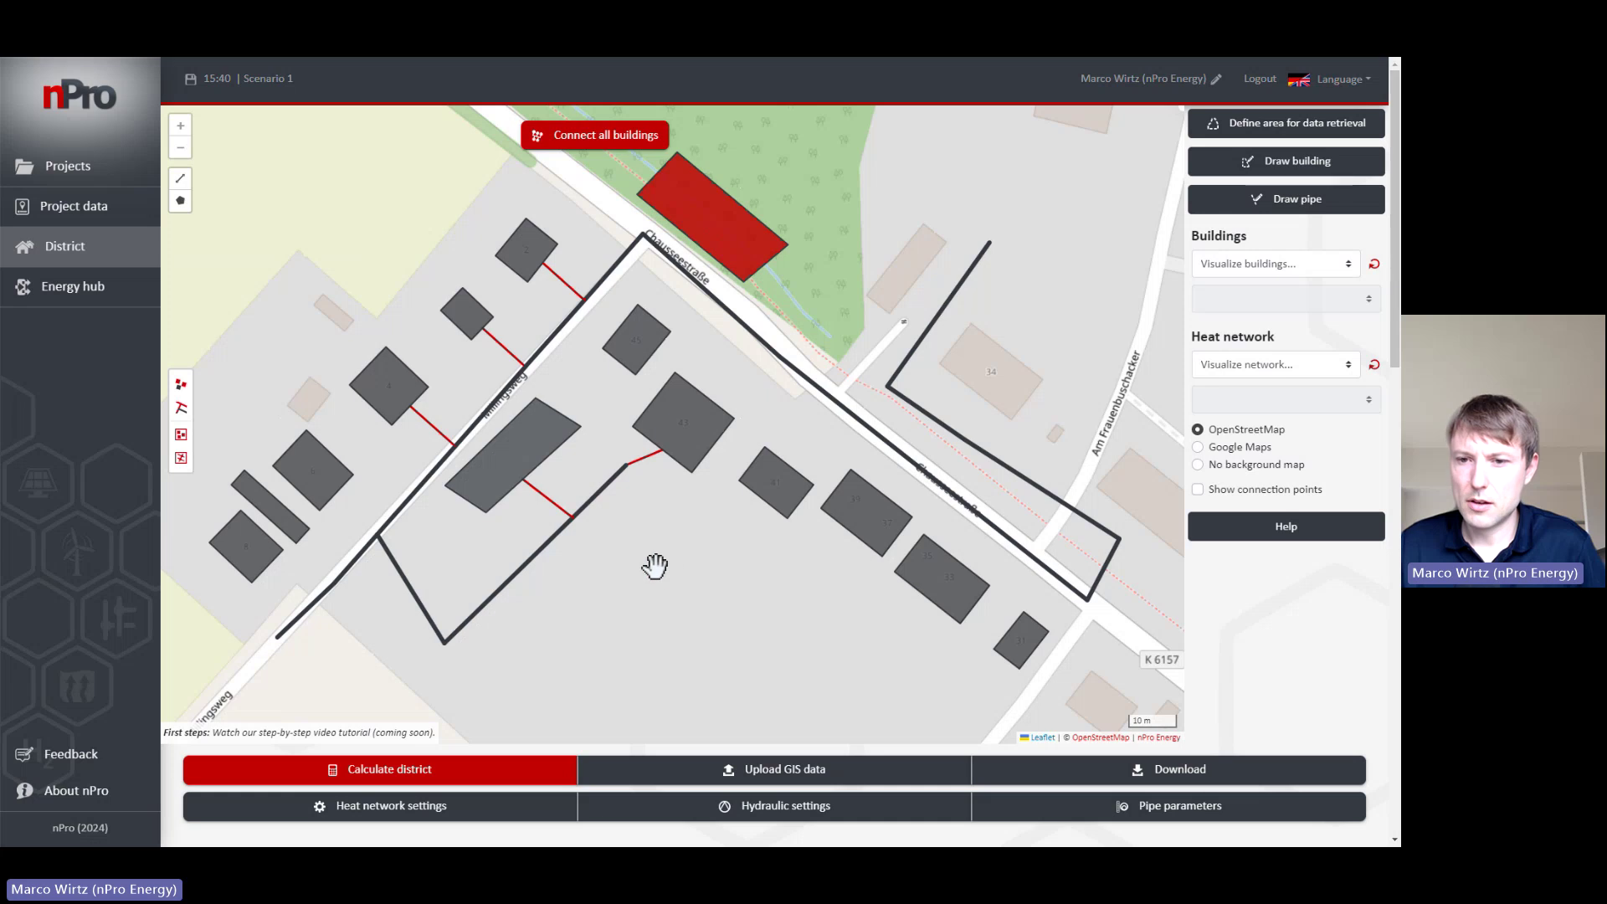
{"action": "scroll", "coordinate": [657, 565], "scroll_direction": "down", "scroll_amount": 1}
{"action": "scroll", "coordinate": [655, 566], "scroll_direction": "up", "scroll_amount": 1}
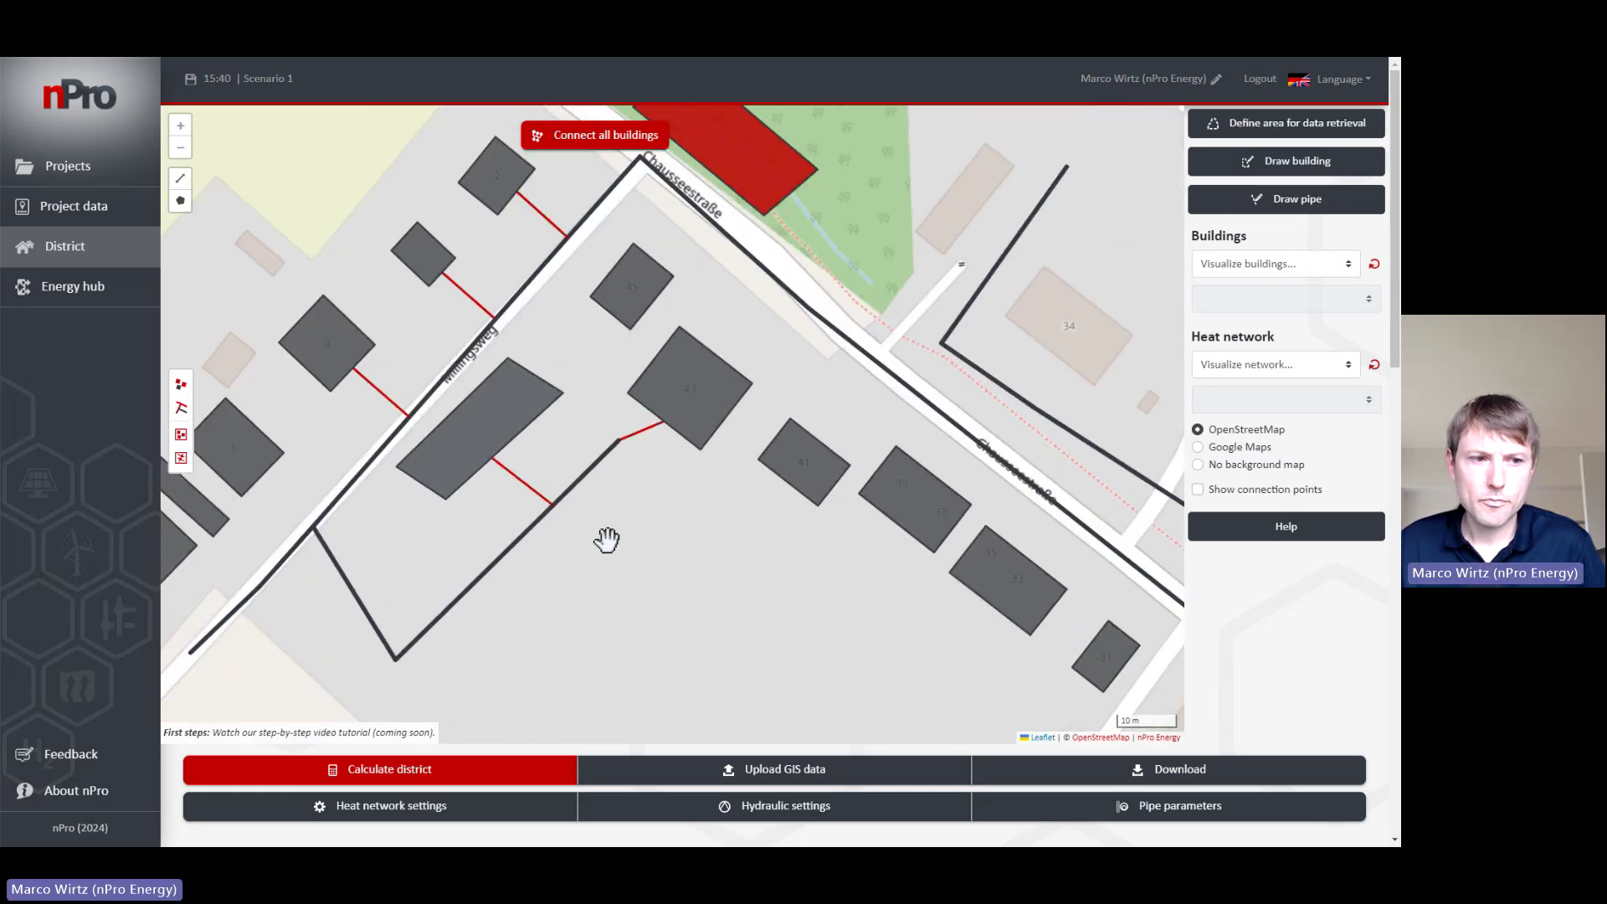
{"action": "scroll", "coordinate": [617, 538], "scroll_direction": "down", "scroll_amount": 1}
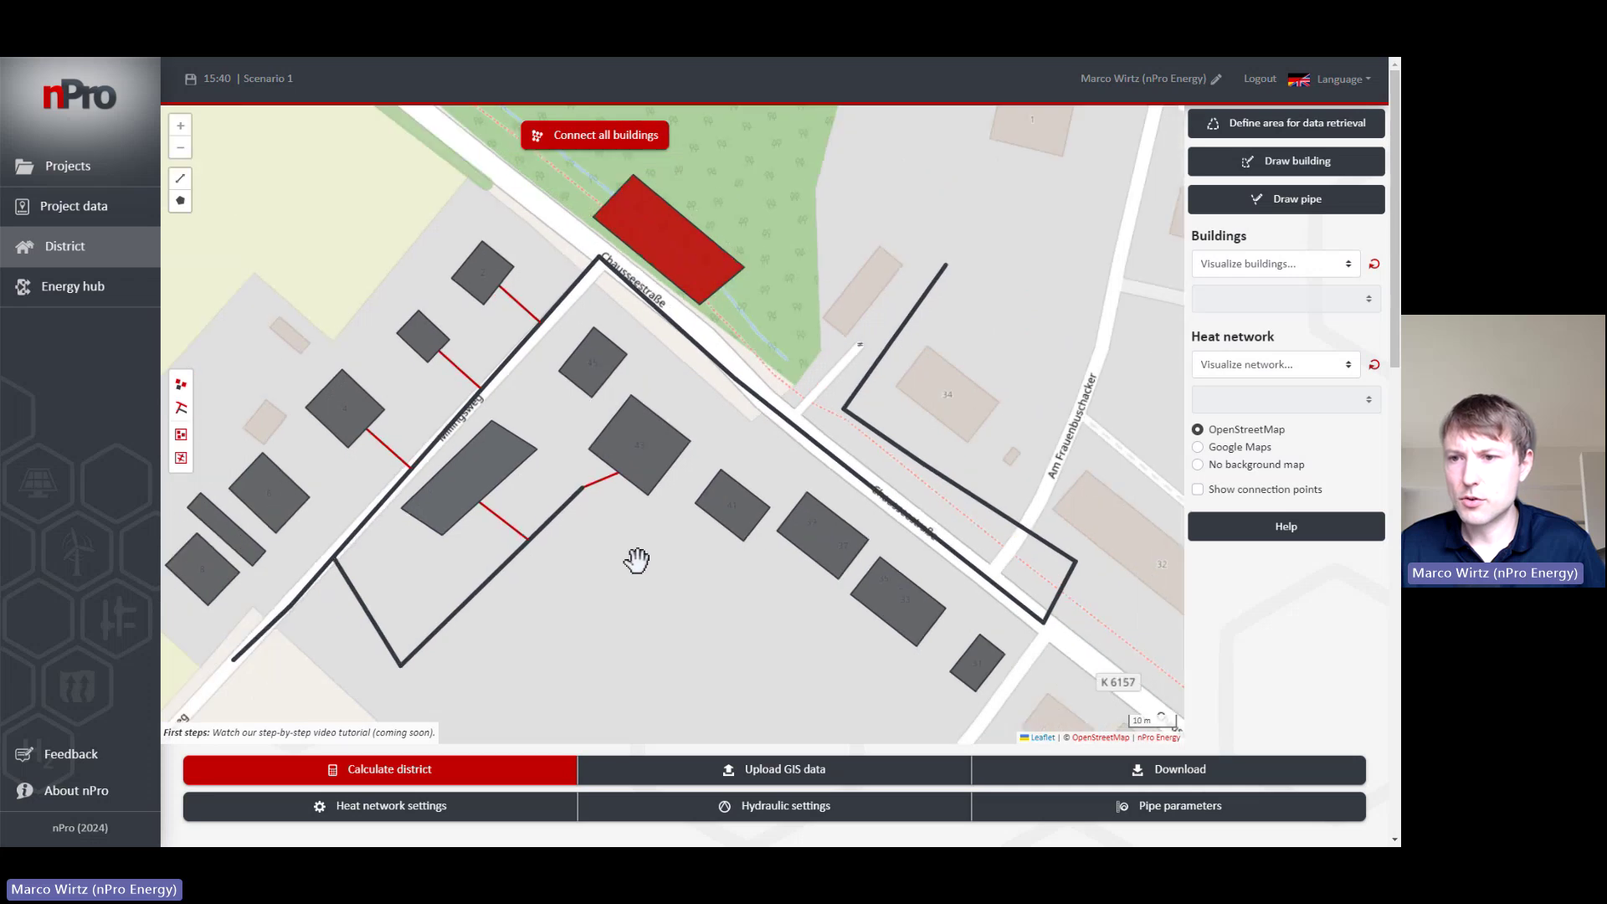
{"action": "left_click_drag", "start_coordinate": [636, 561], "coordinate": [601, 567]}
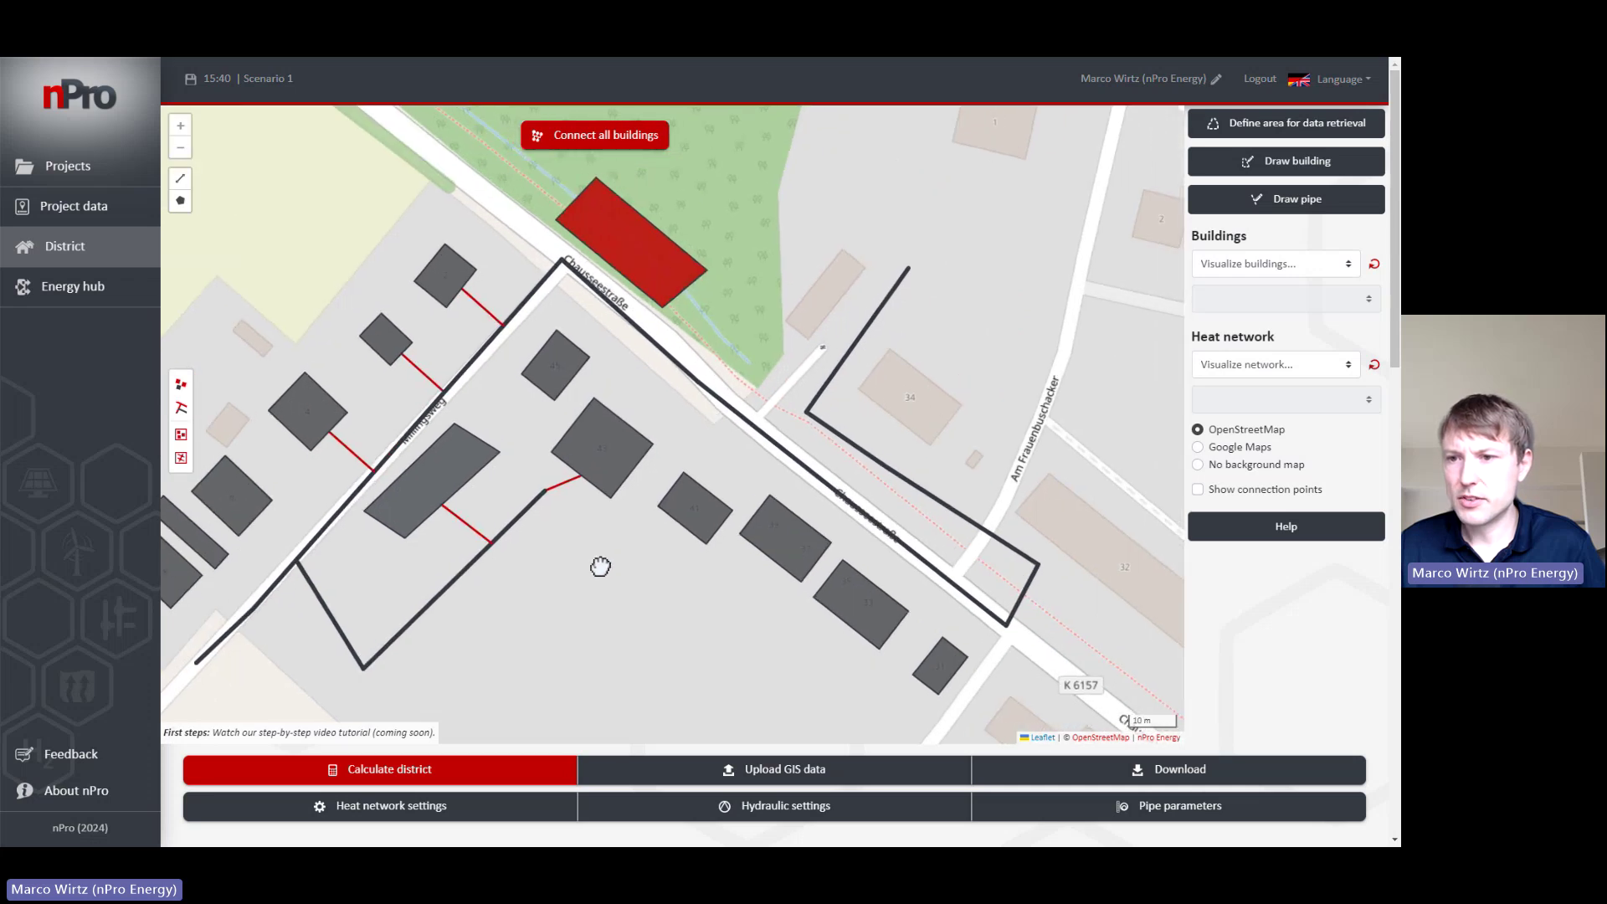
{"action": "left_click", "coordinate": [602, 447]}
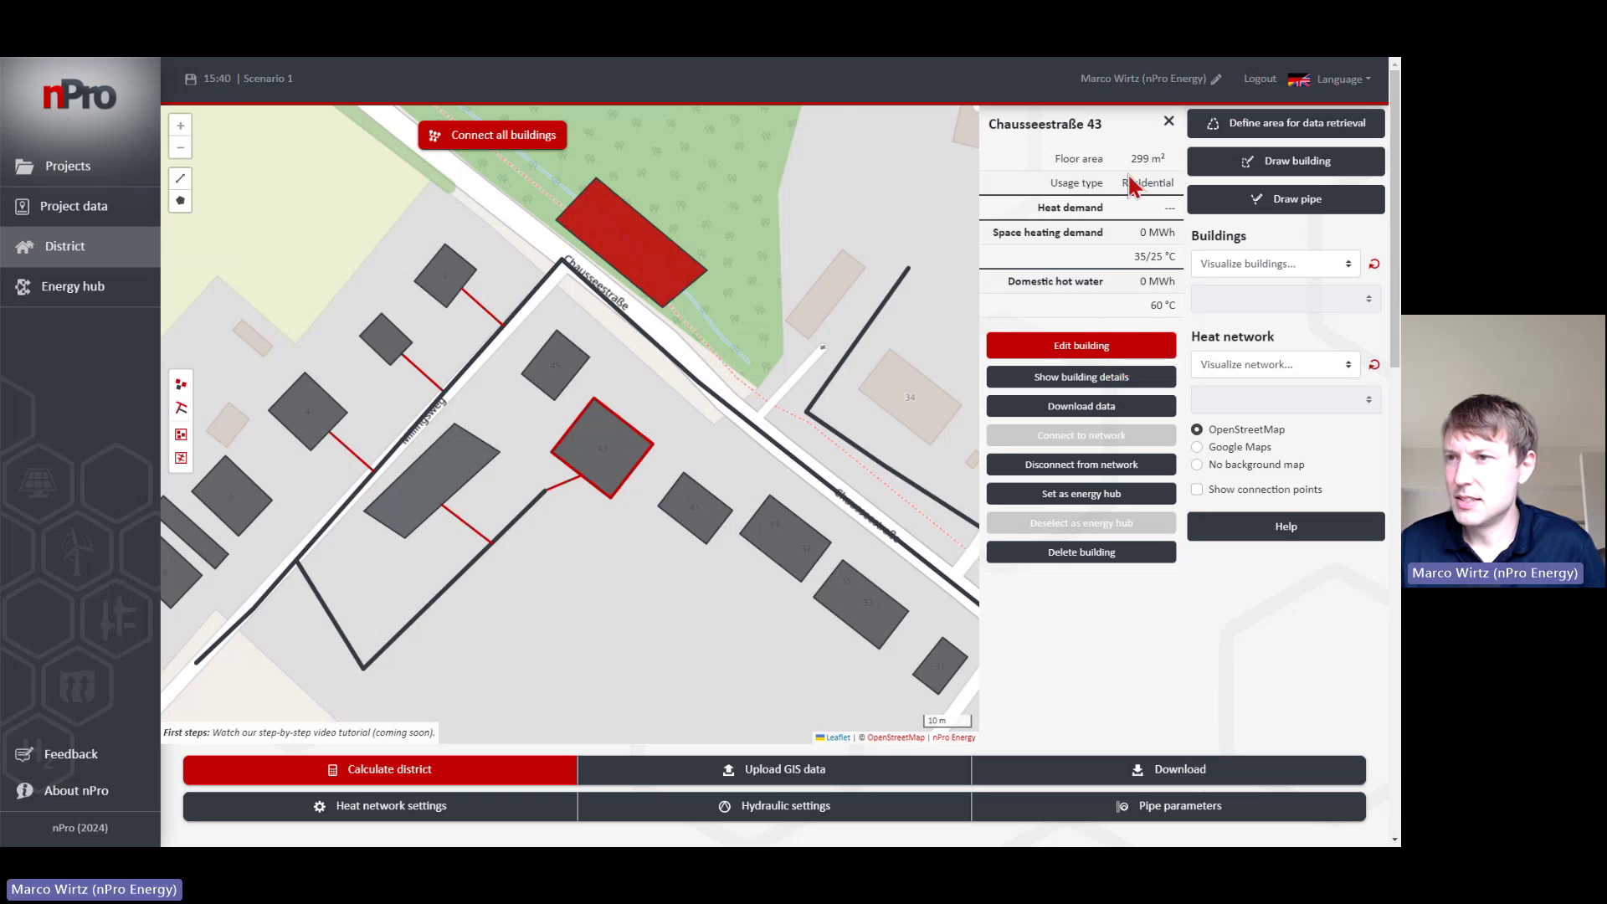
{"action": "left_click", "coordinate": [1122, 358]}
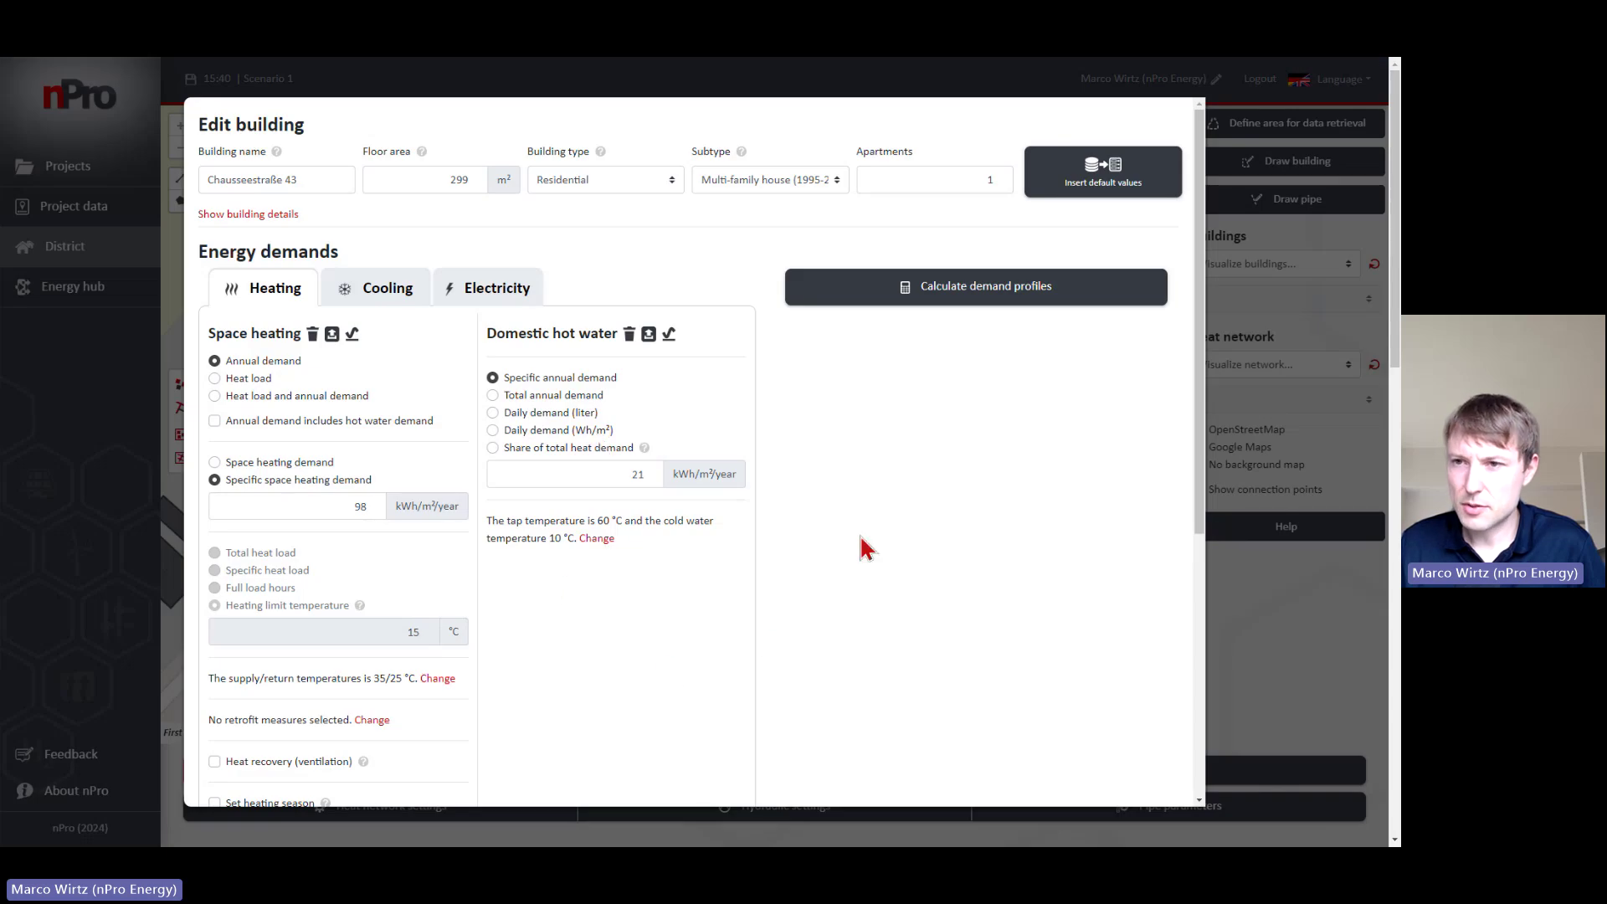
{"action": "left_click", "coordinate": [1264, 617]}
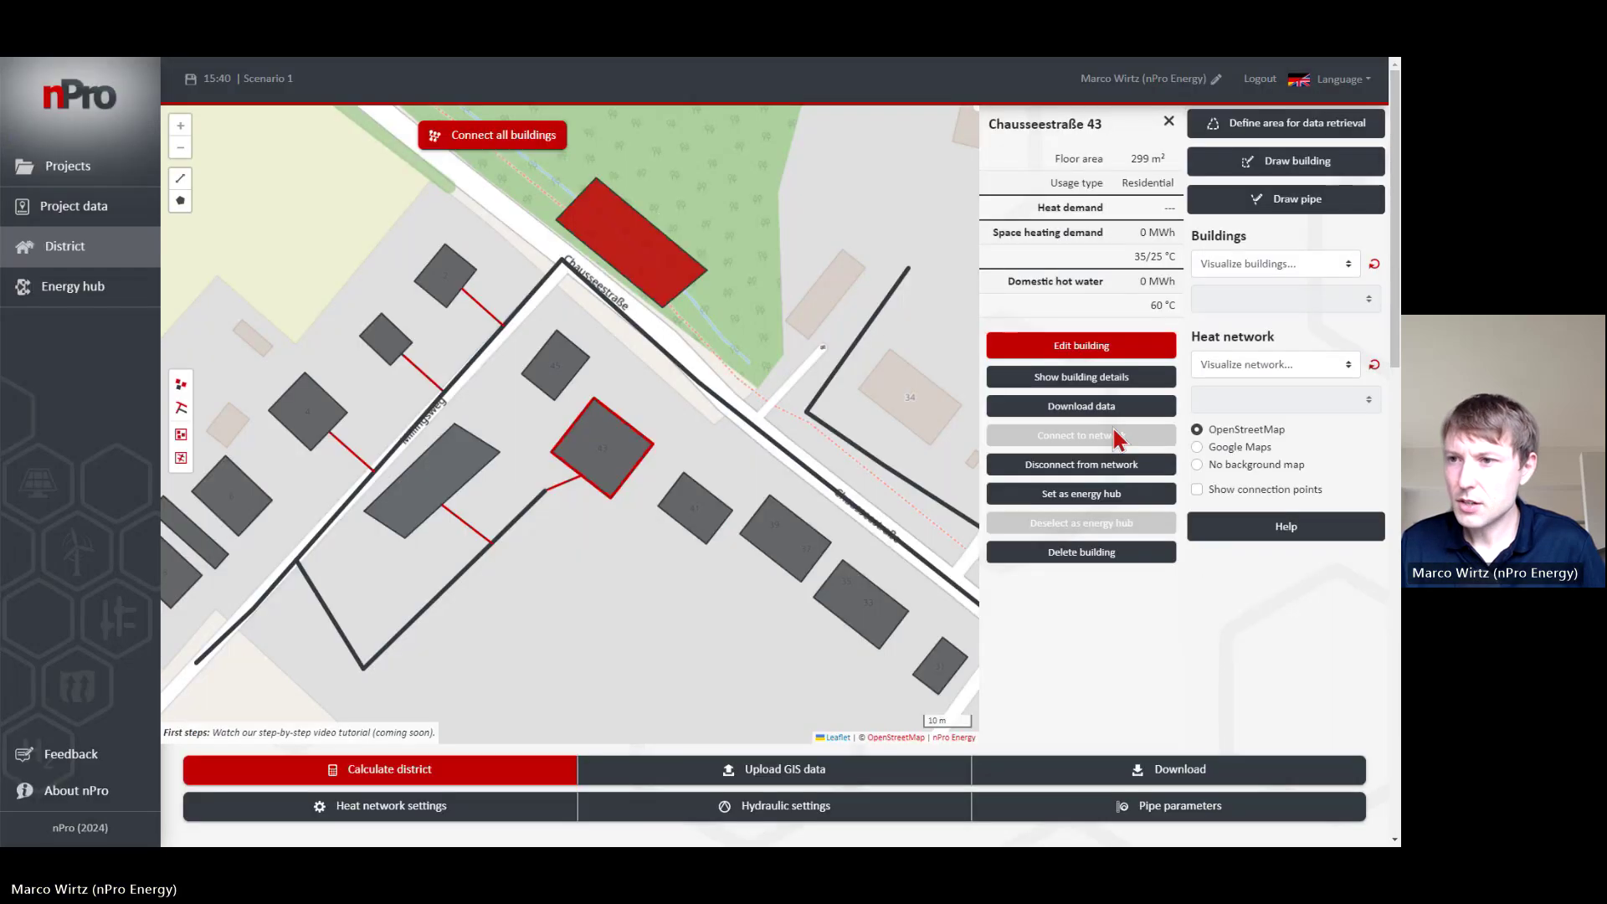
{"action": "left_click", "coordinate": [1091, 378]}
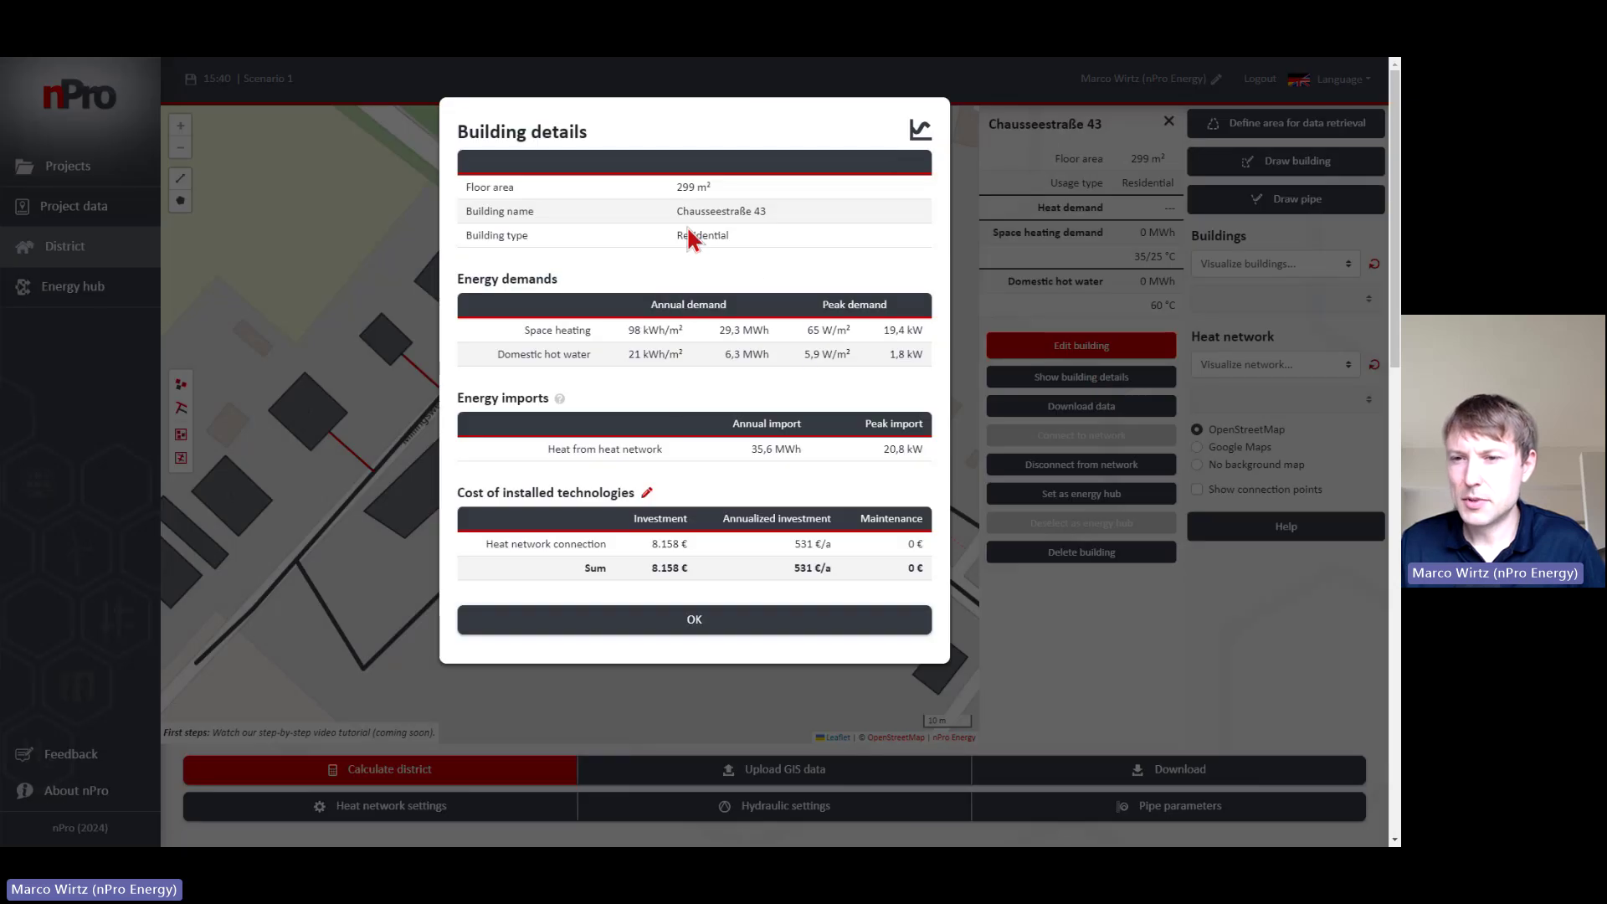
{"action": "left_click", "coordinate": [738, 635]}
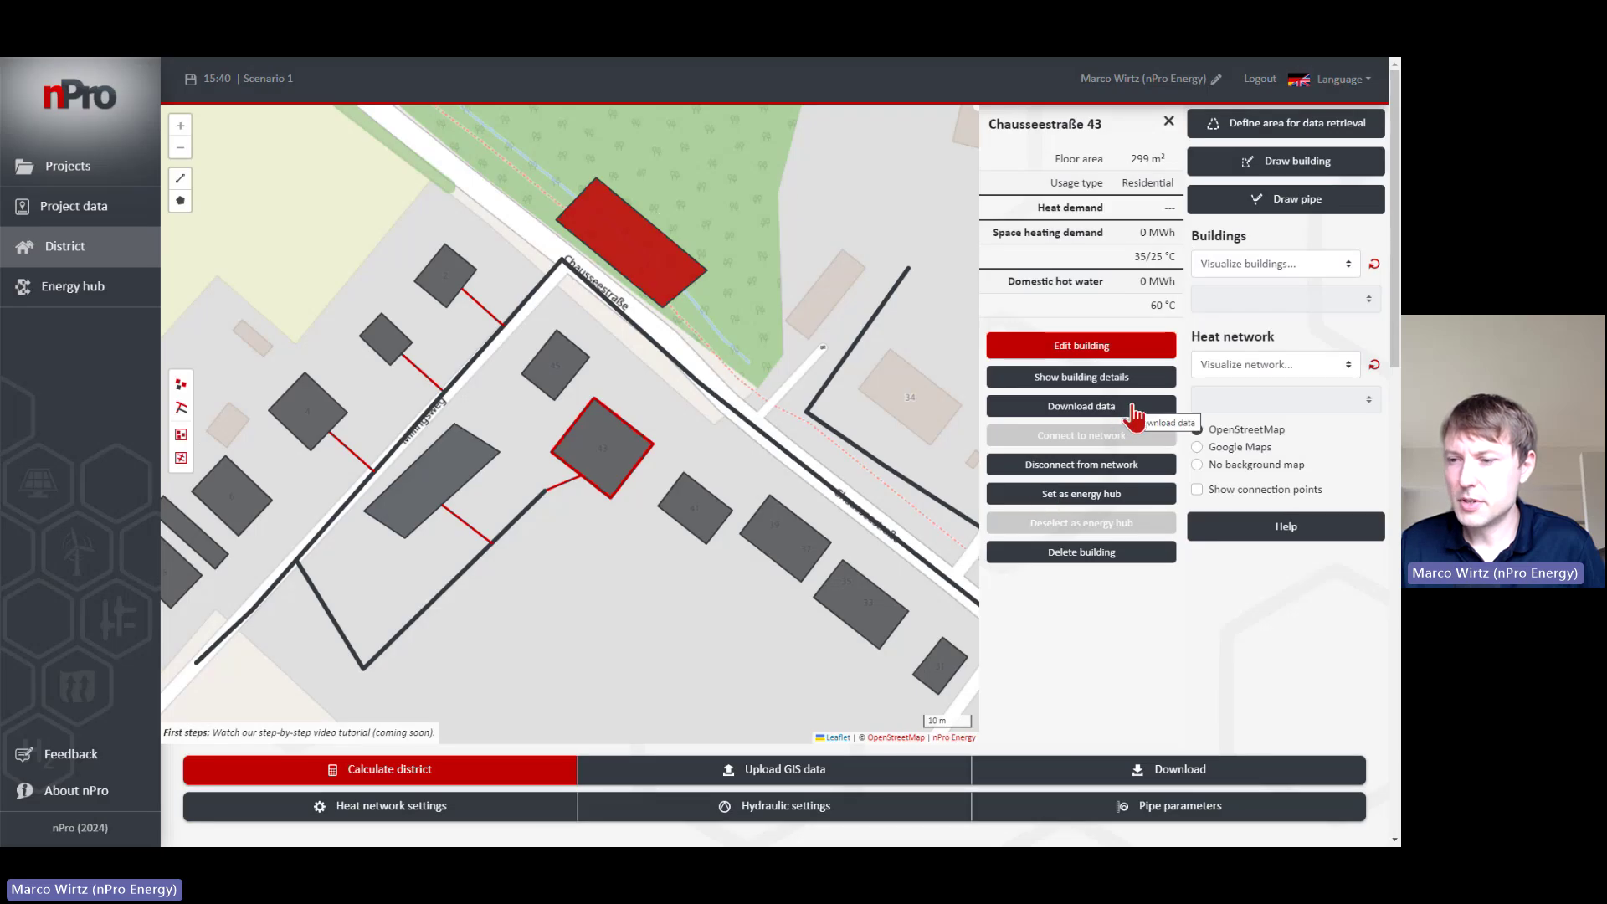
Step: Disconnect and reconnect building 43, then set and deselect it as energy hub
{"action": "left_click", "coordinate": [1110, 466]}
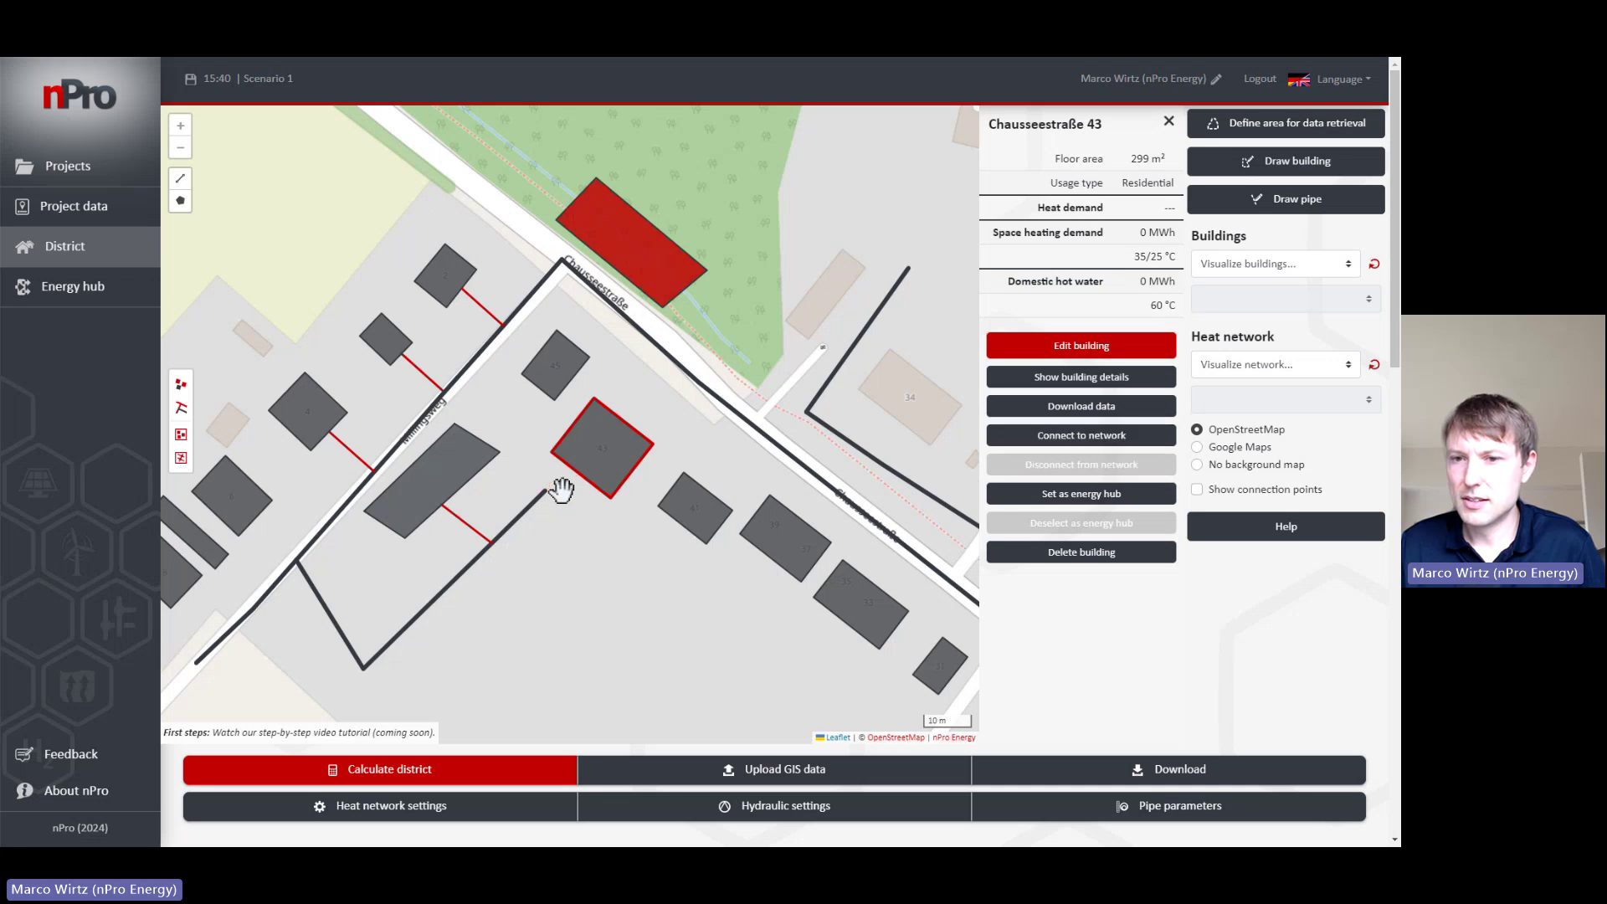
{"action": "left_click", "coordinate": [1064, 440]}
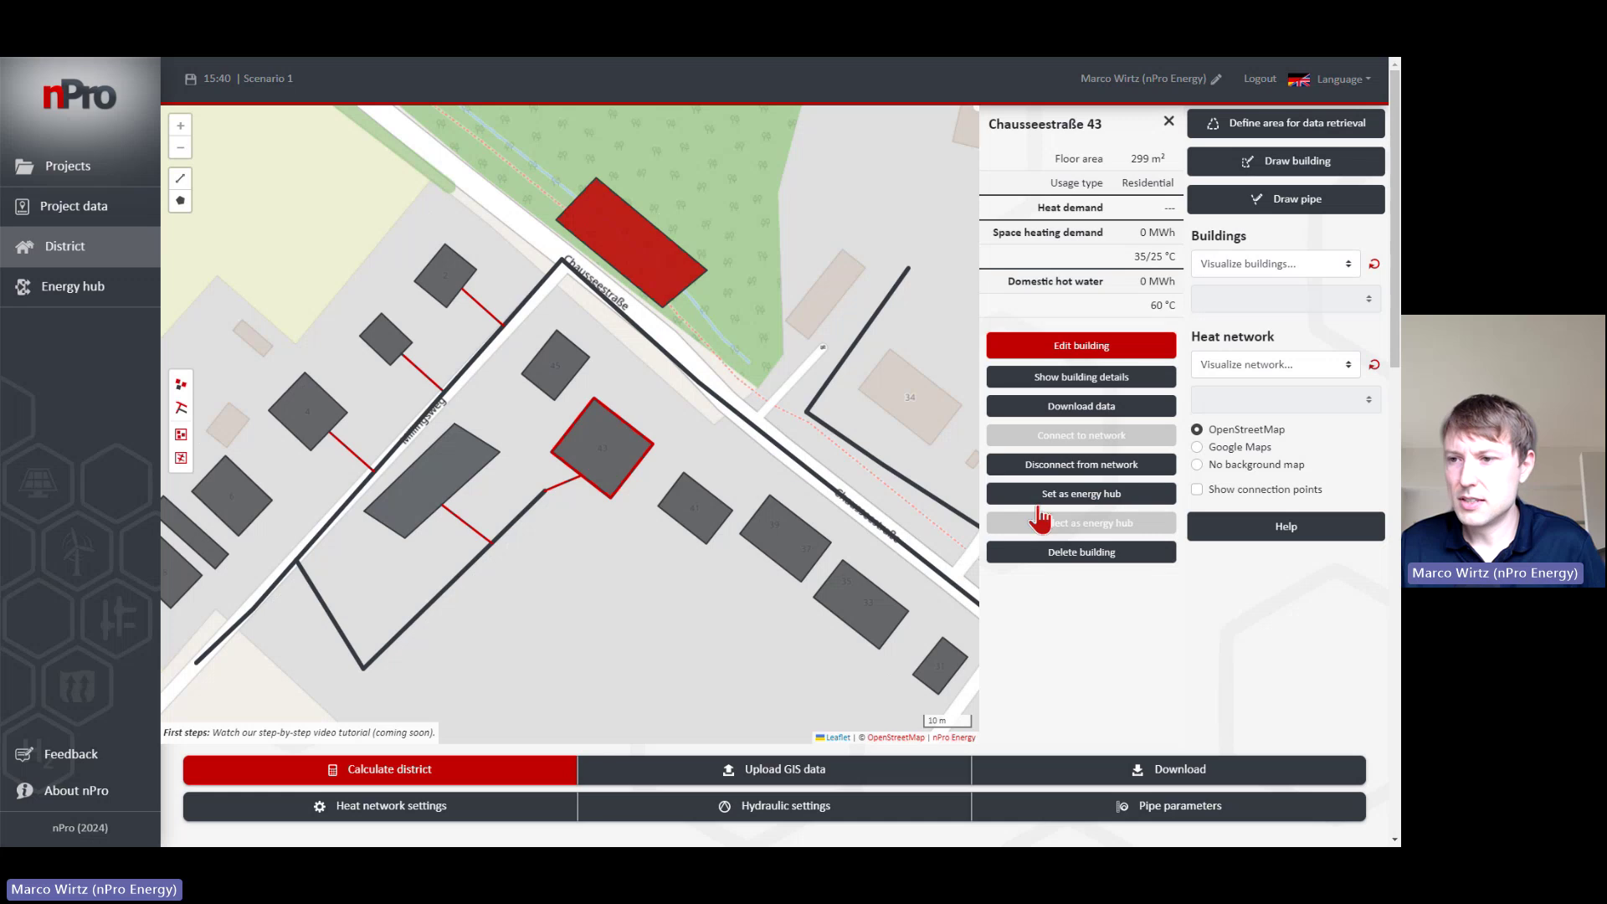
{"action": "left_click", "coordinate": [1093, 497]}
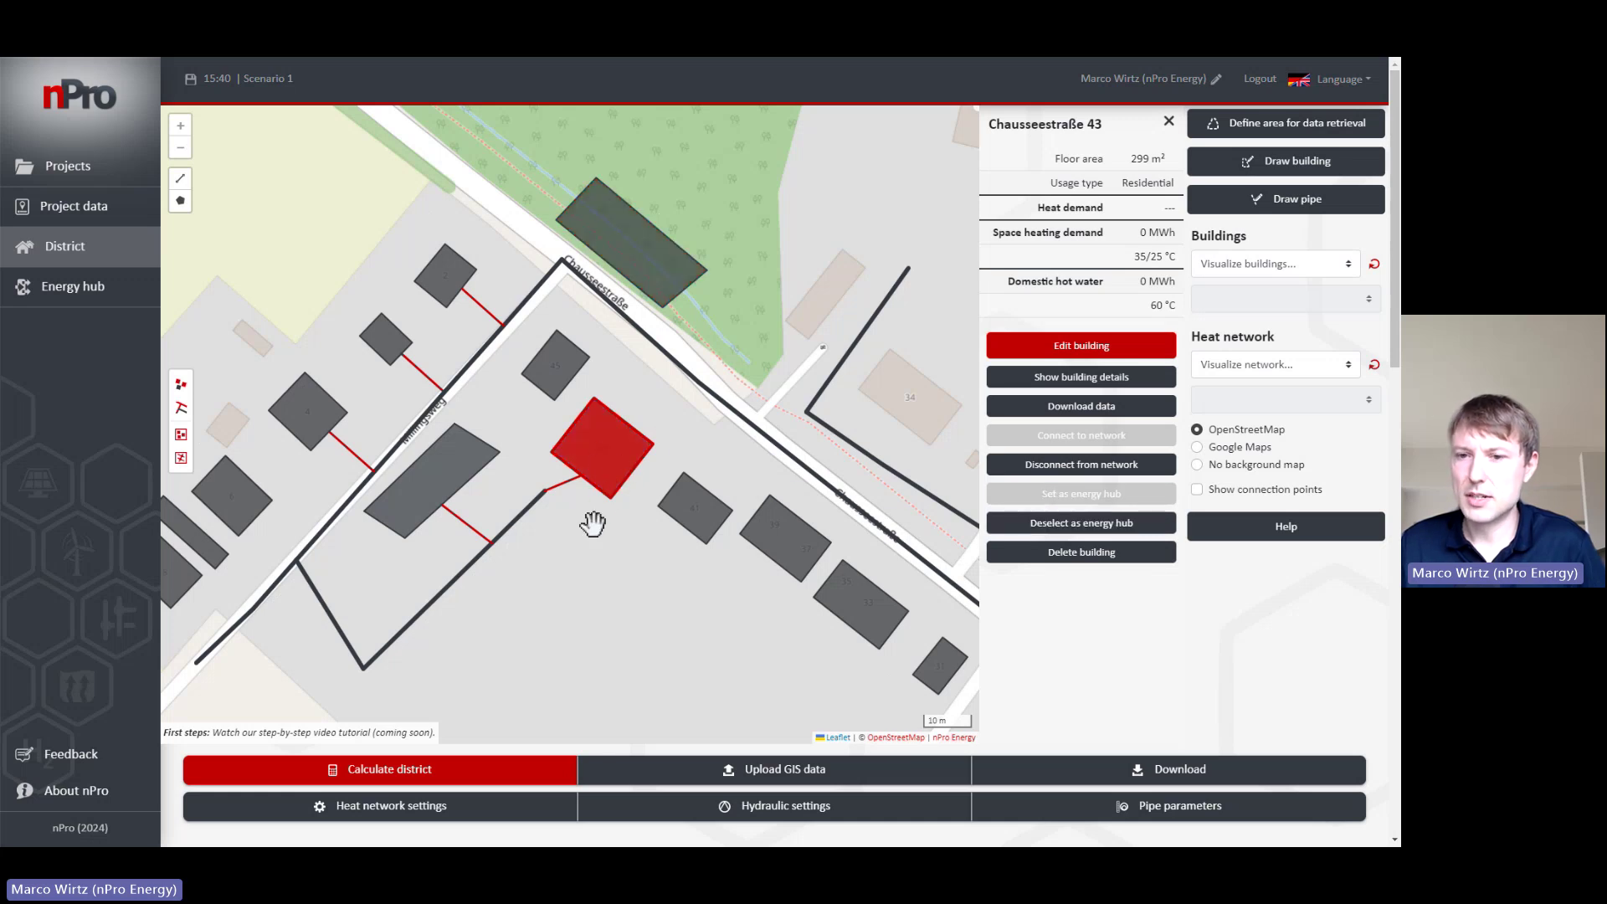
{"action": "scroll", "coordinate": [593, 523], "scroll_direction": "down", "scroll_amount": 1}
{"action": "scroll", "coordinate": [592, 523], "scroll_direction": "up", "scroll_amount": 1}
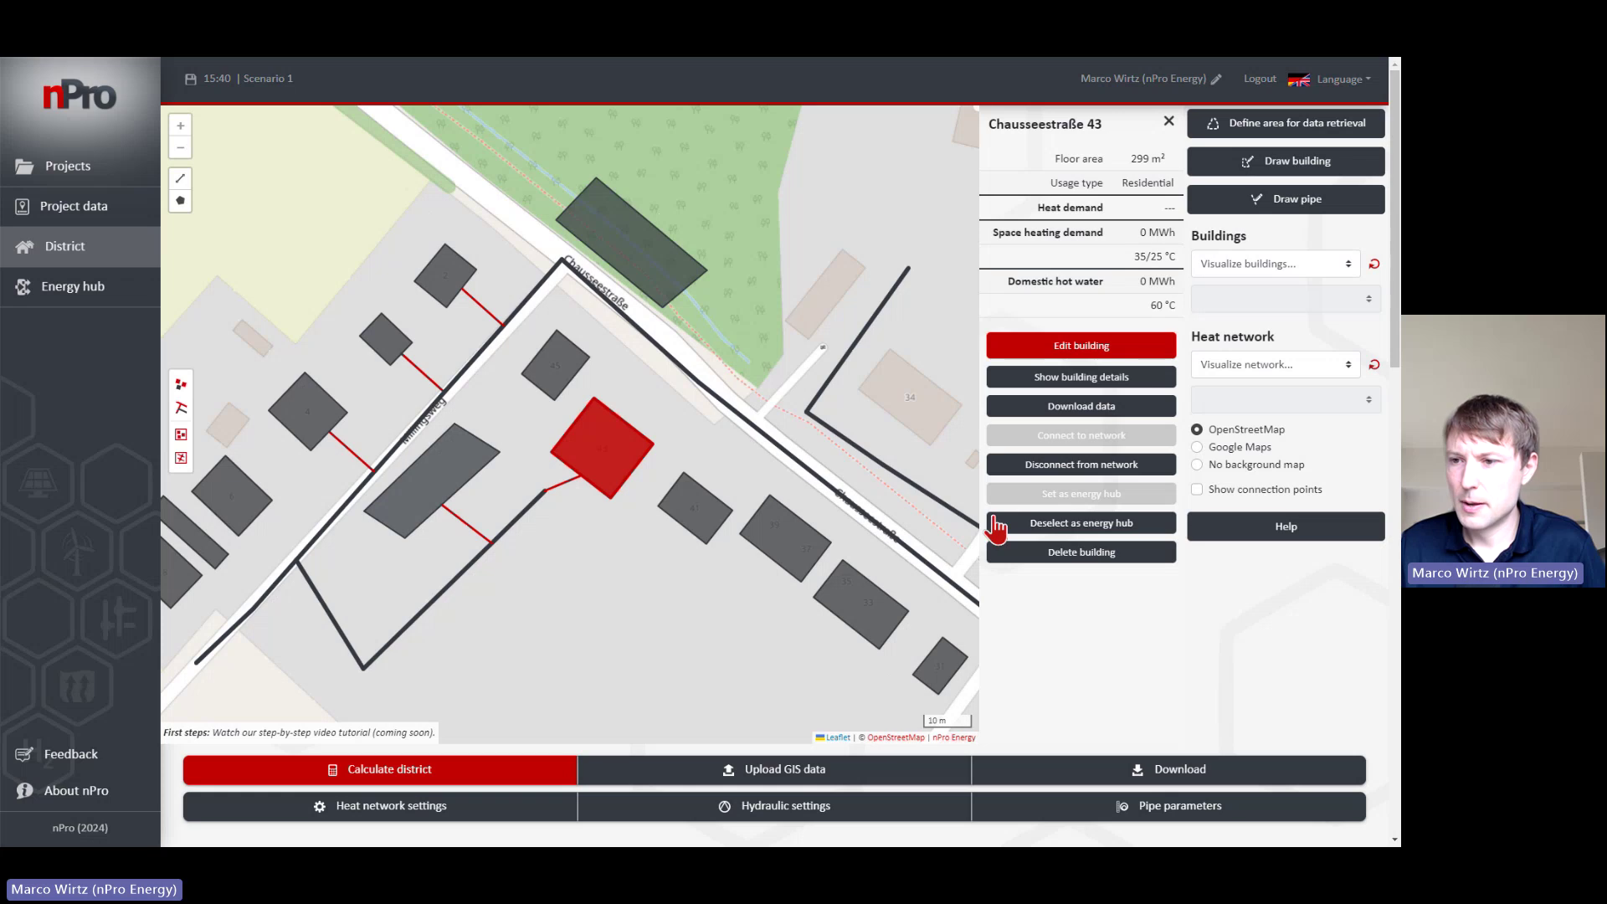
{"action": "left_click", "coordinate": [1130, 525]}
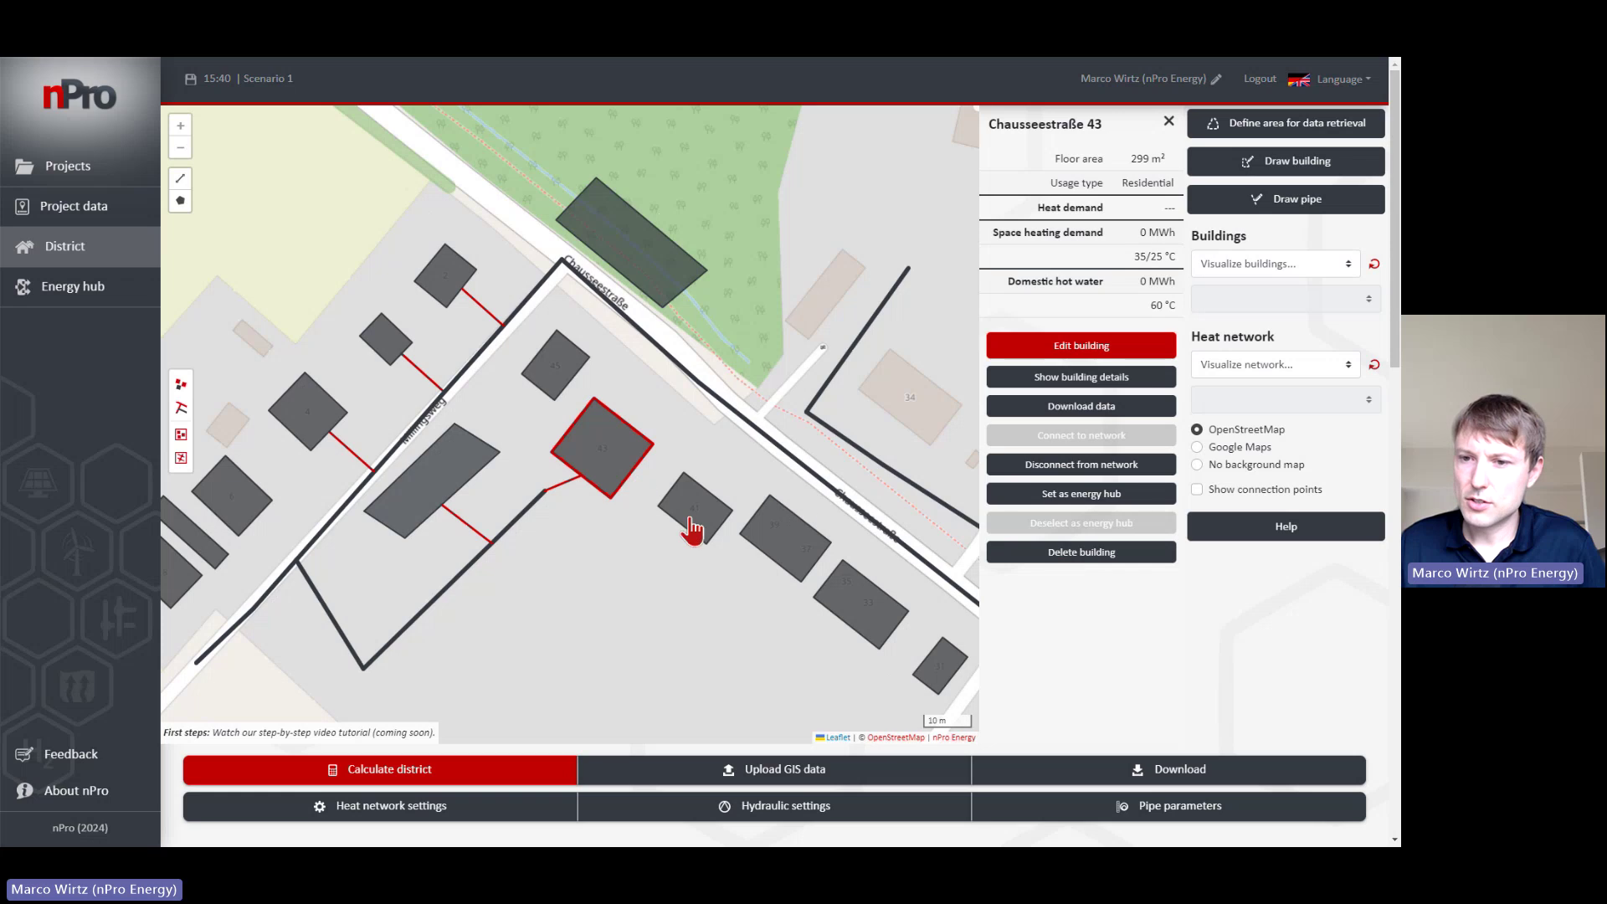
Step: Delete the 151 m² building at Chausseestraße 41 from the district
{"action": "left_click", "coordinate": [792, 555]}
{"action": "left_click", "coordinate": [710, 529]}
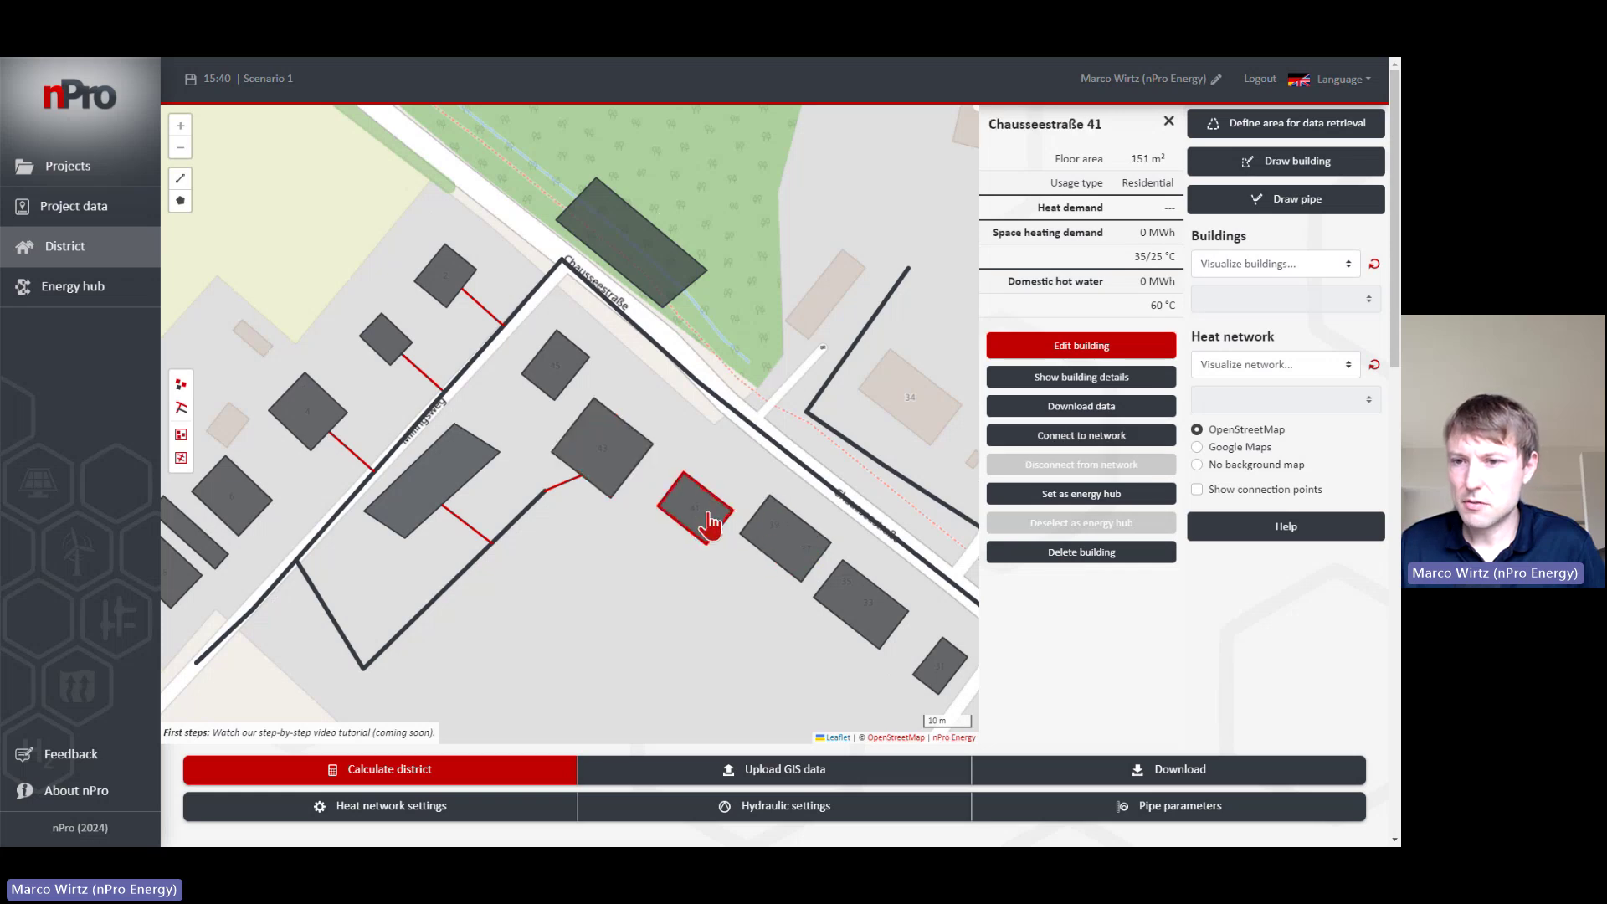
{"action": "left_click", "coordinate": [1093, 557]}
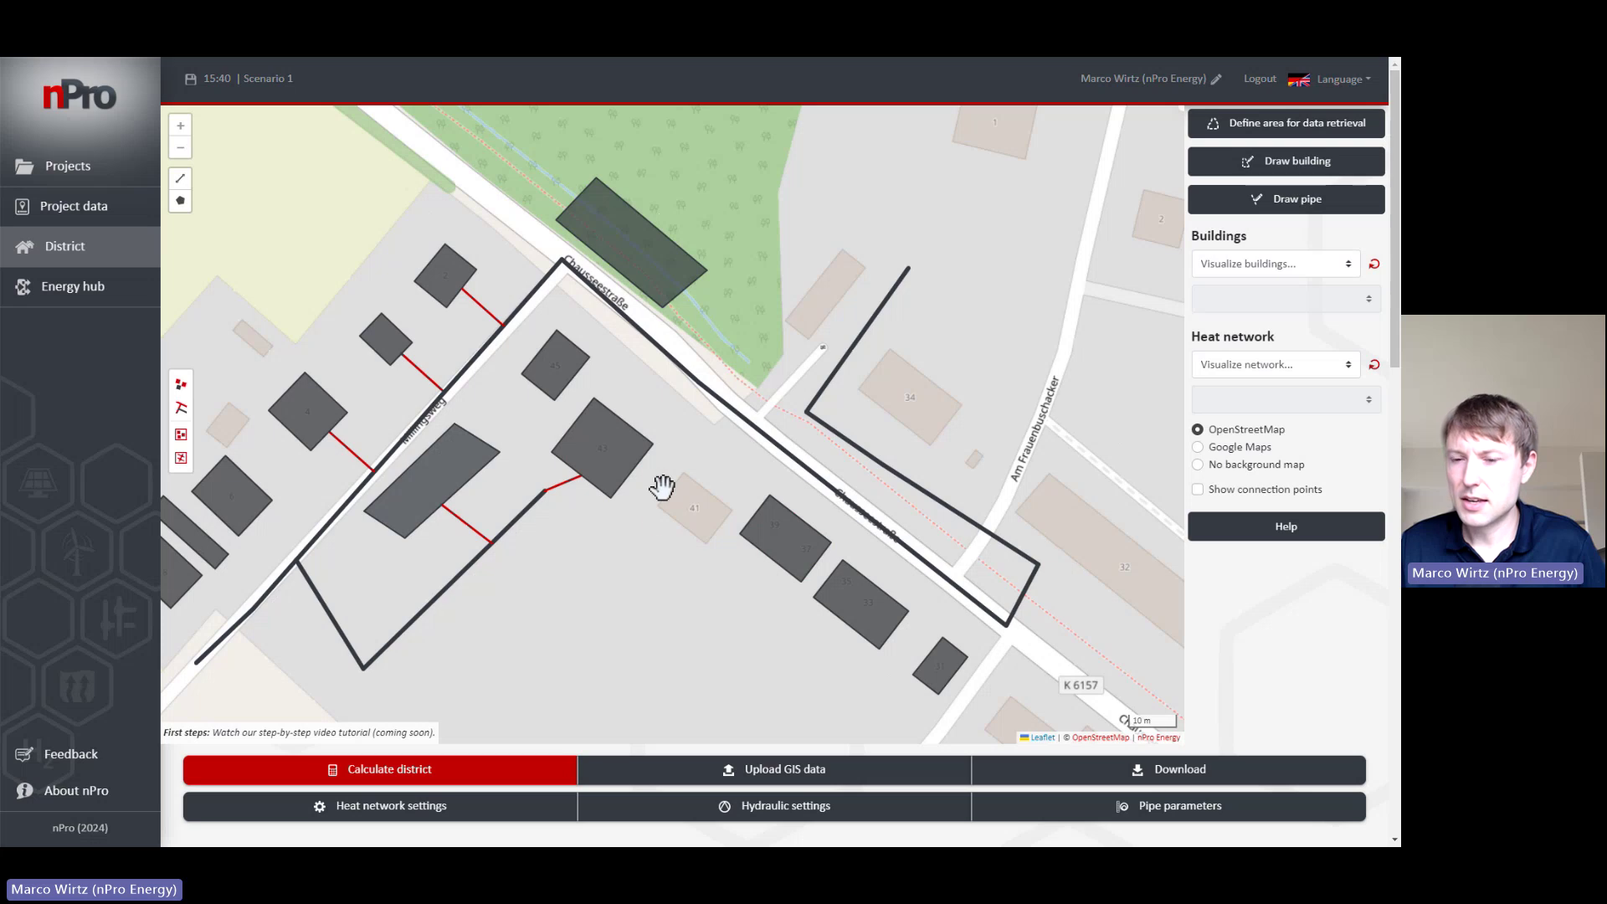
{"action": "left_click_drag", "start_coordinate": [687, 523], "coordinate": [761, 545]}
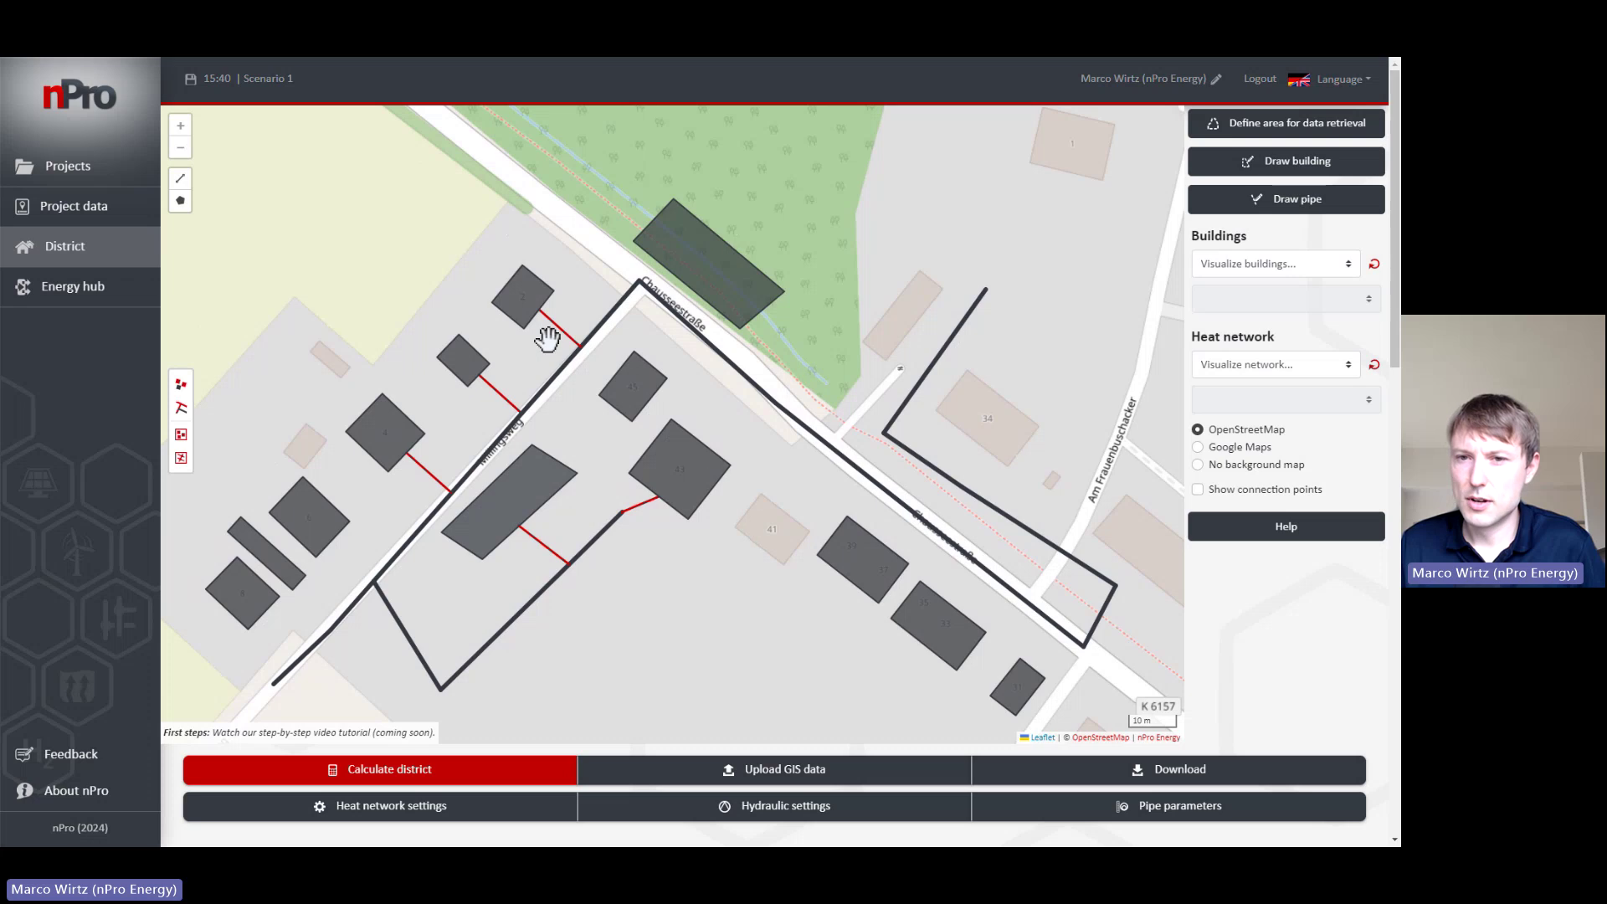
Step: Select Millingsweg 6 plus three nearby buildings (611 m²), then close District-wide changes without applying
{"action": "left_click", "coordinate": [323, 530]}
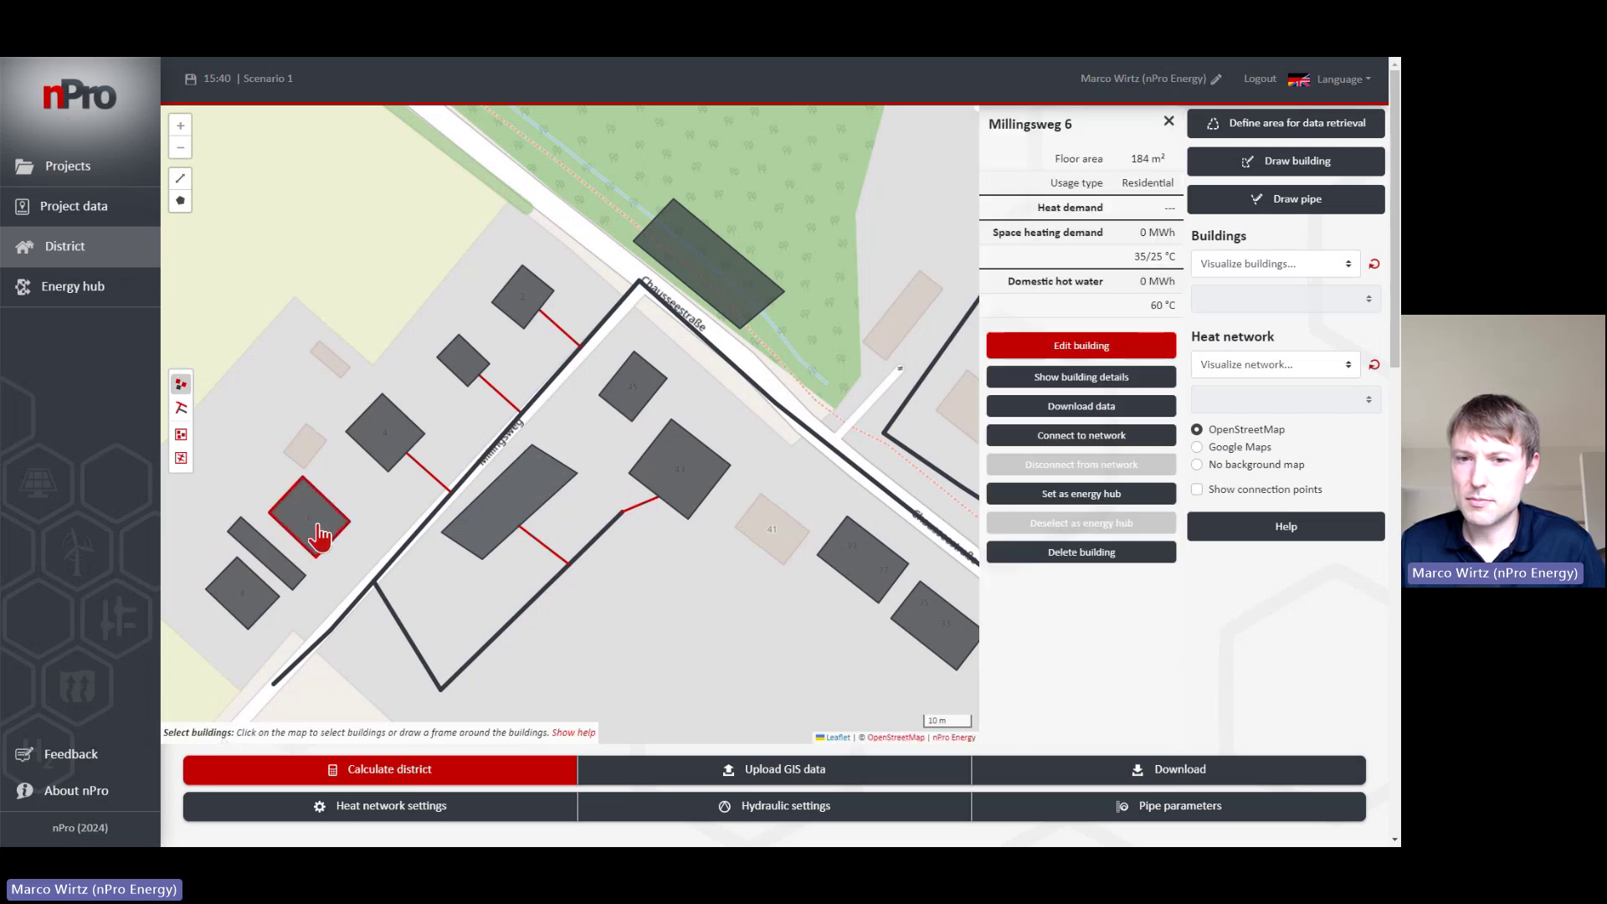
{"action": "left_click", "coordinate": [285, 578]}
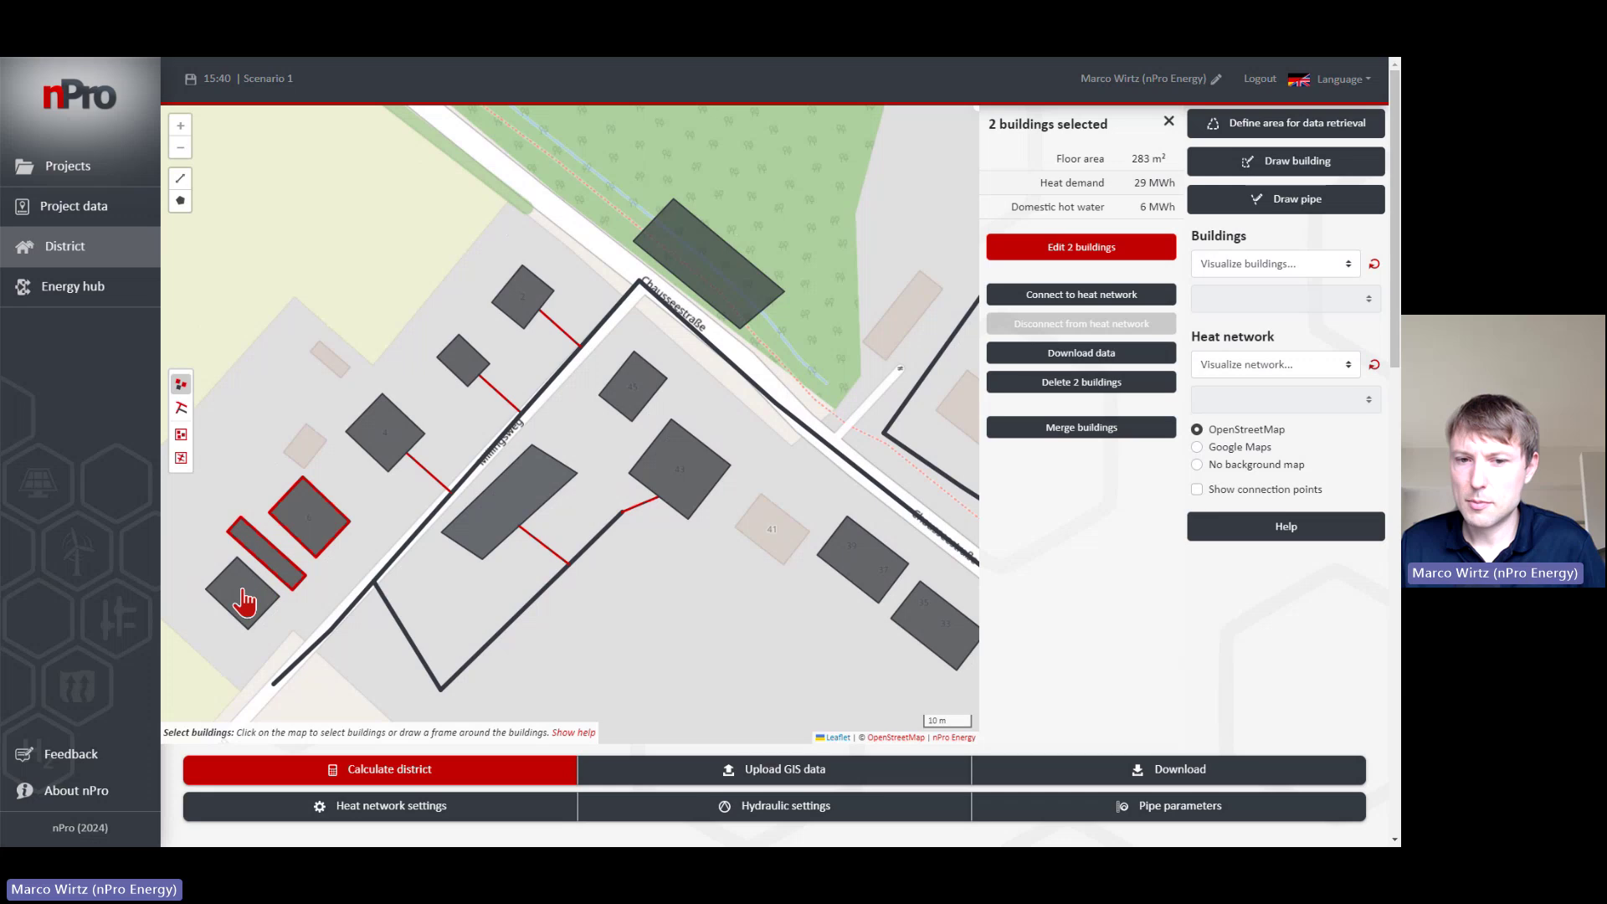
{"action": "left_click", "coordinate": [245, 596]}
{"action": "left_click", "coordinate": [385, 458]}
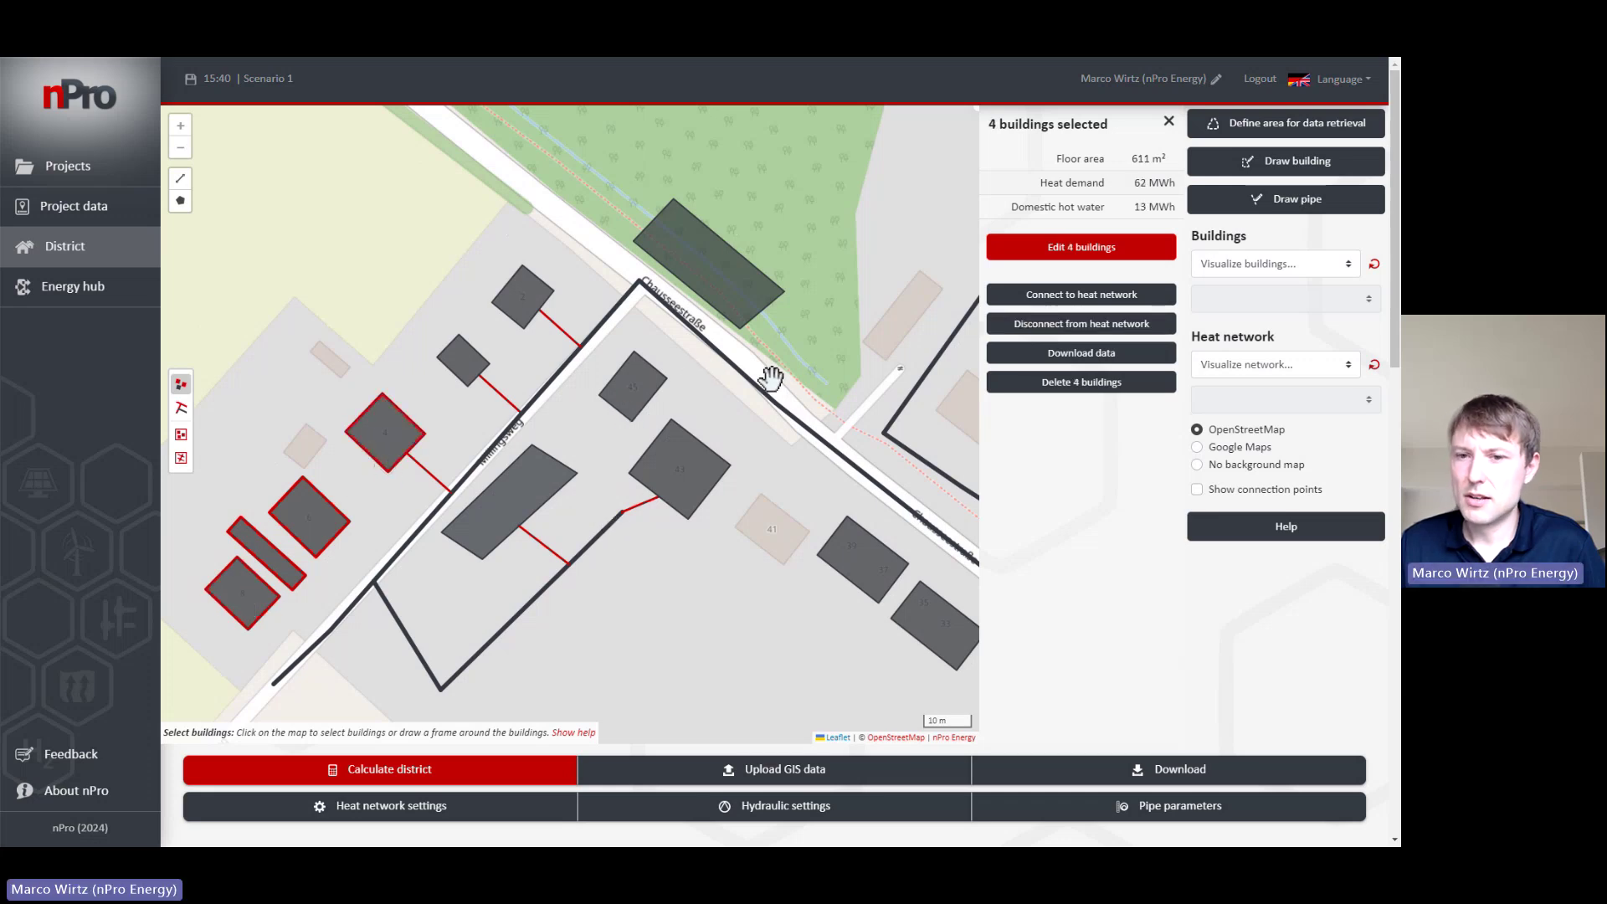
{"action": "left_click", "coordinate": [1104, 251]}
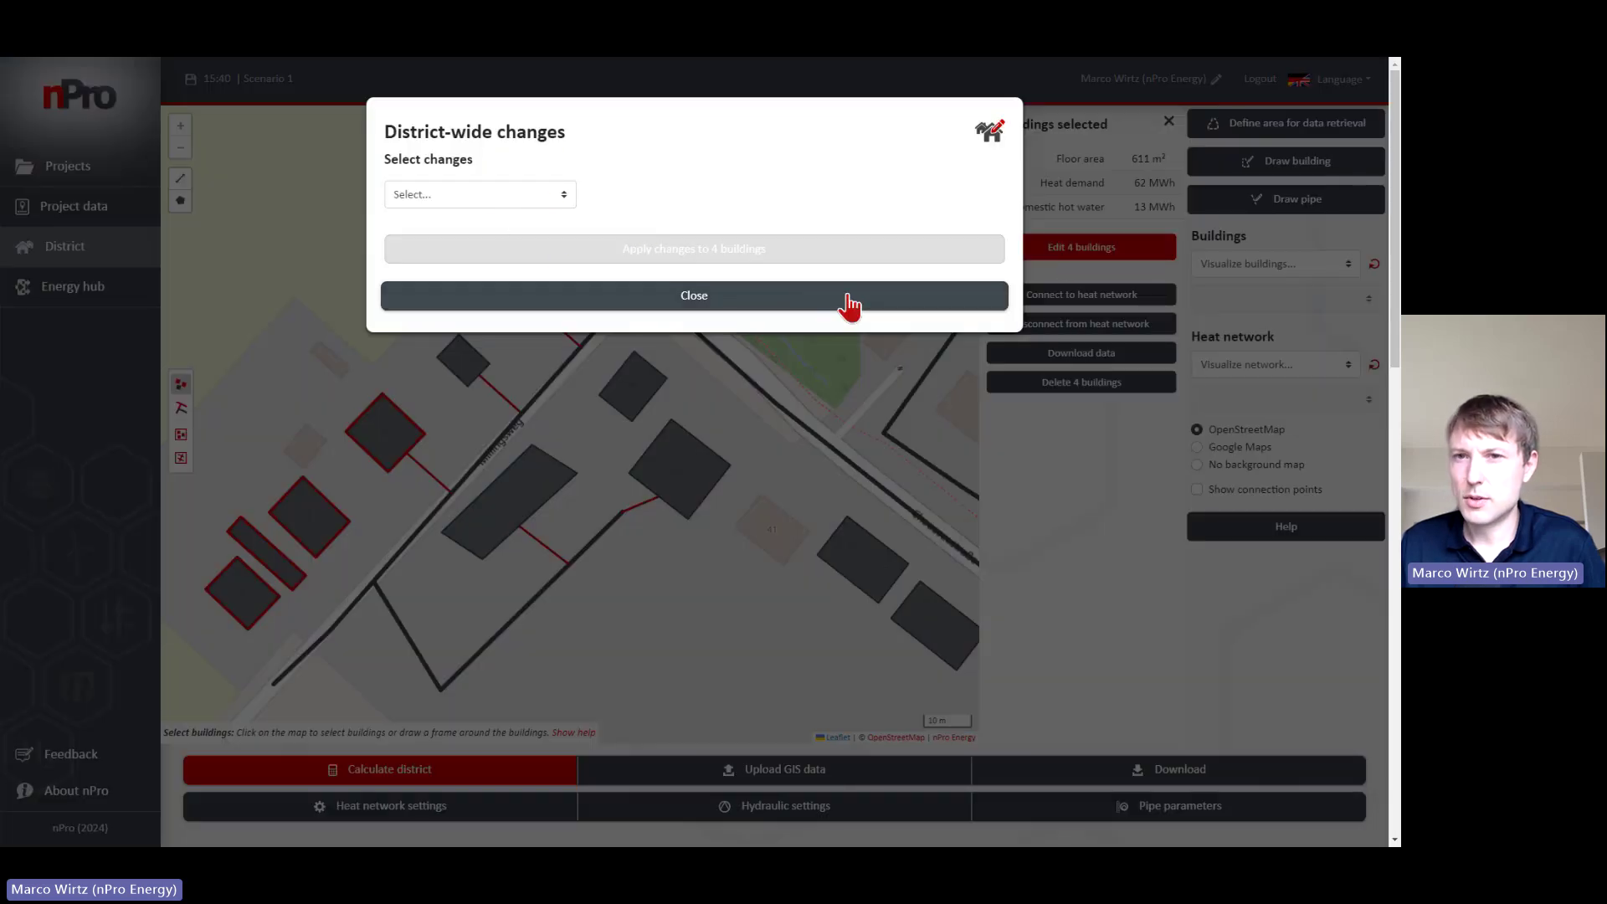
{"action": "left_click", "coordinate": [849, 297]}
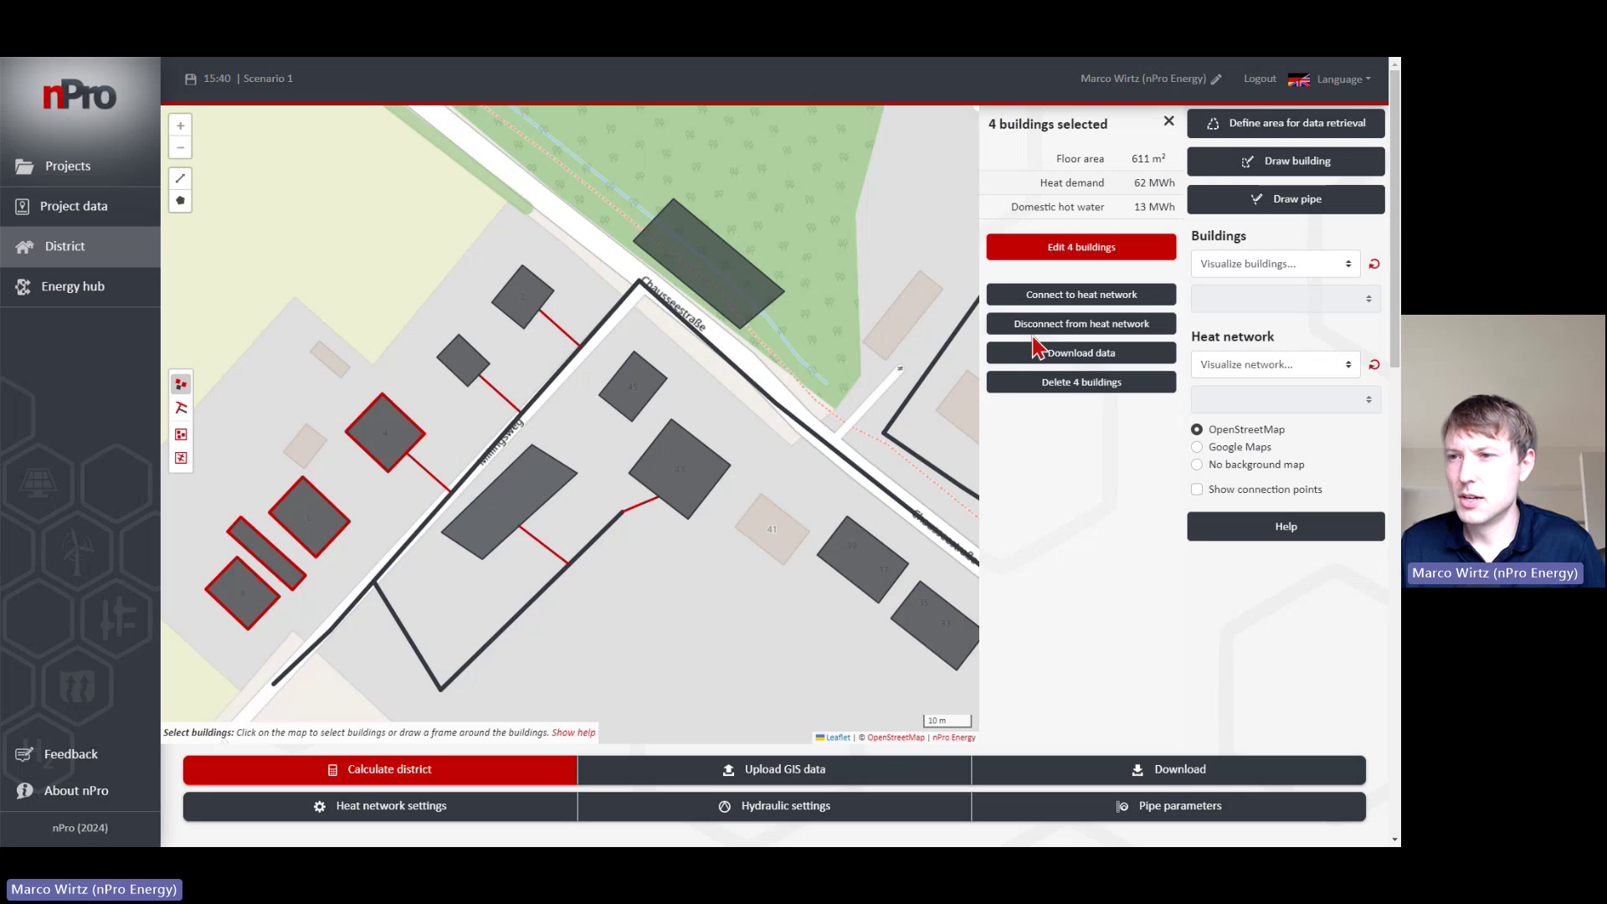
Step: Connect then disconnect the four buildings, cancel their deletion with Abbrechen, and close their panel
{"action": "left_click", "coordinate": [1121, 299]}
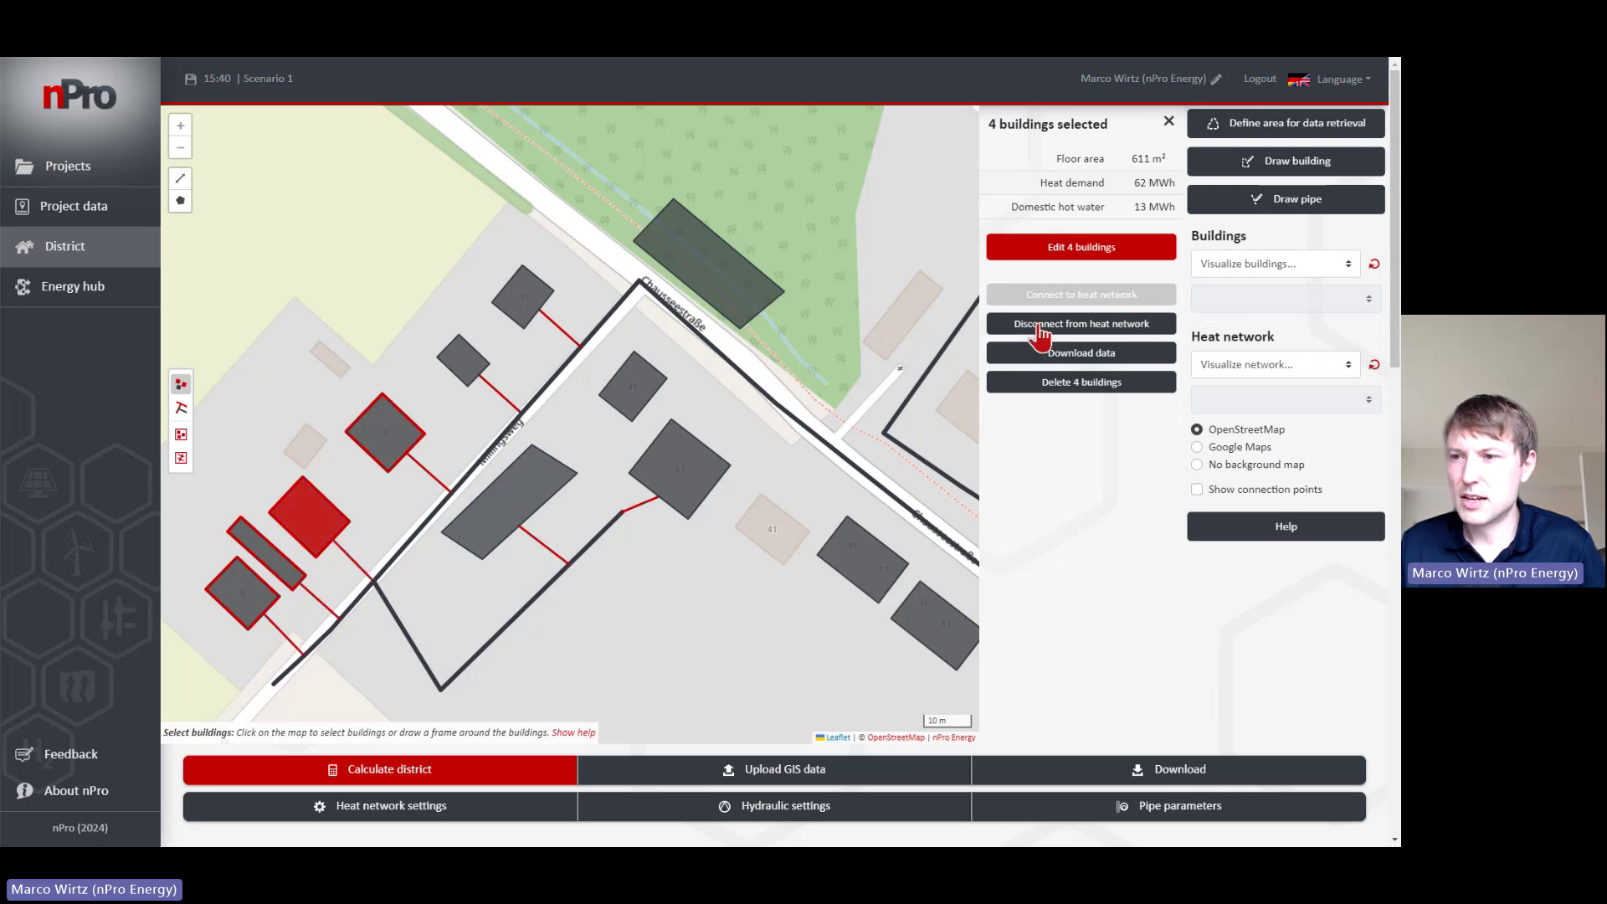
{"action": "left_click", "coordinate": [1123, 333]}
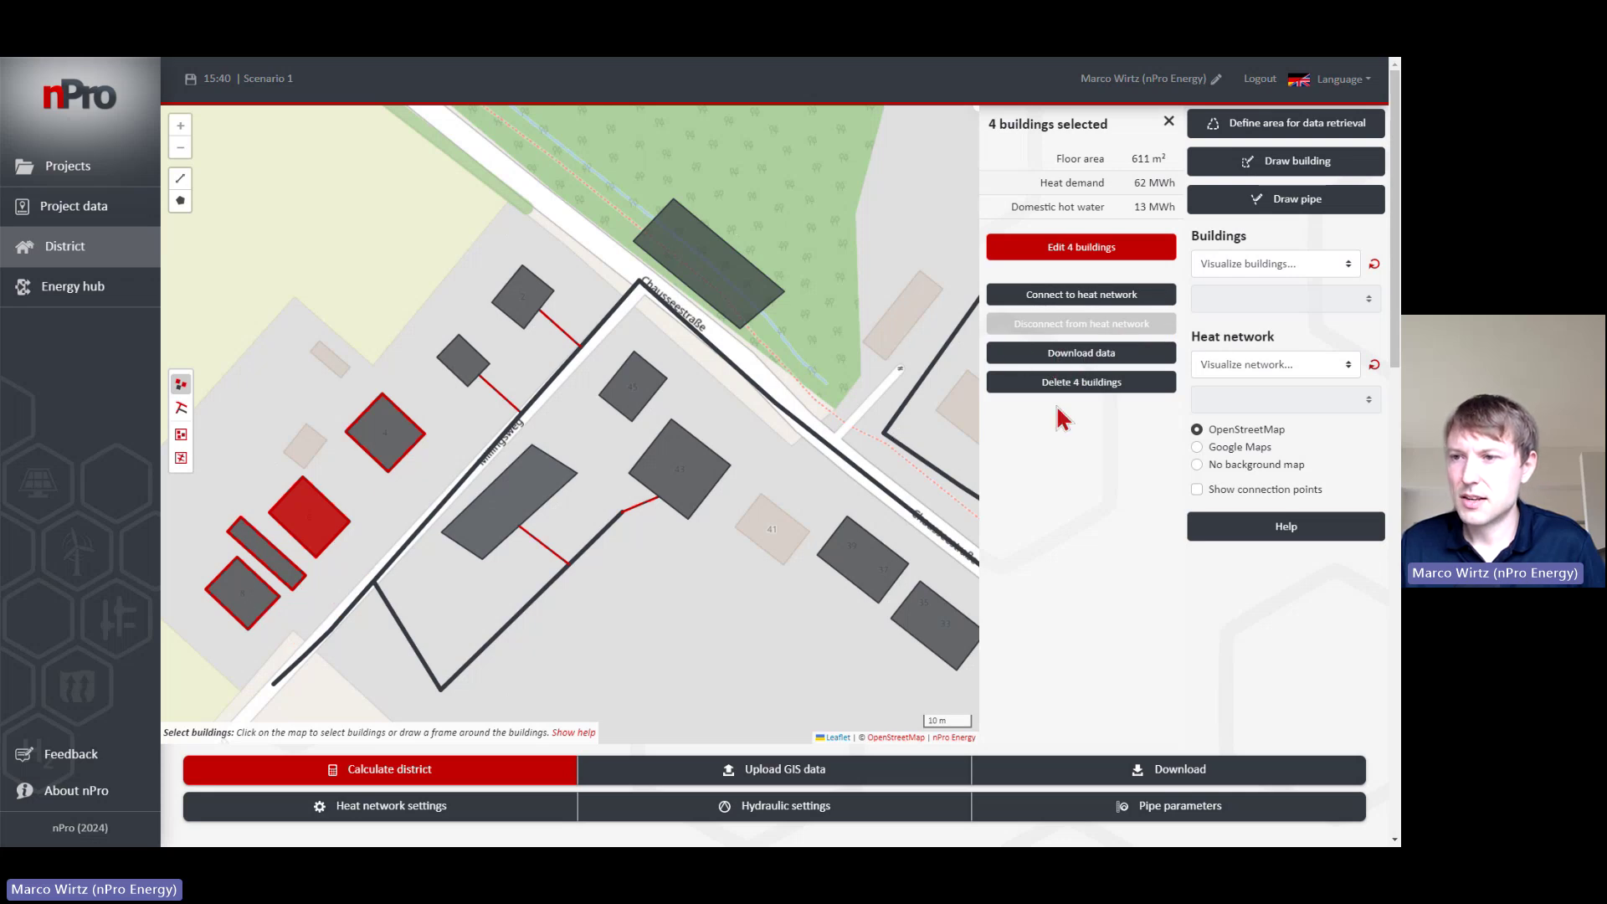
{"action": "left_click", "coordinate": [1094, 386]}
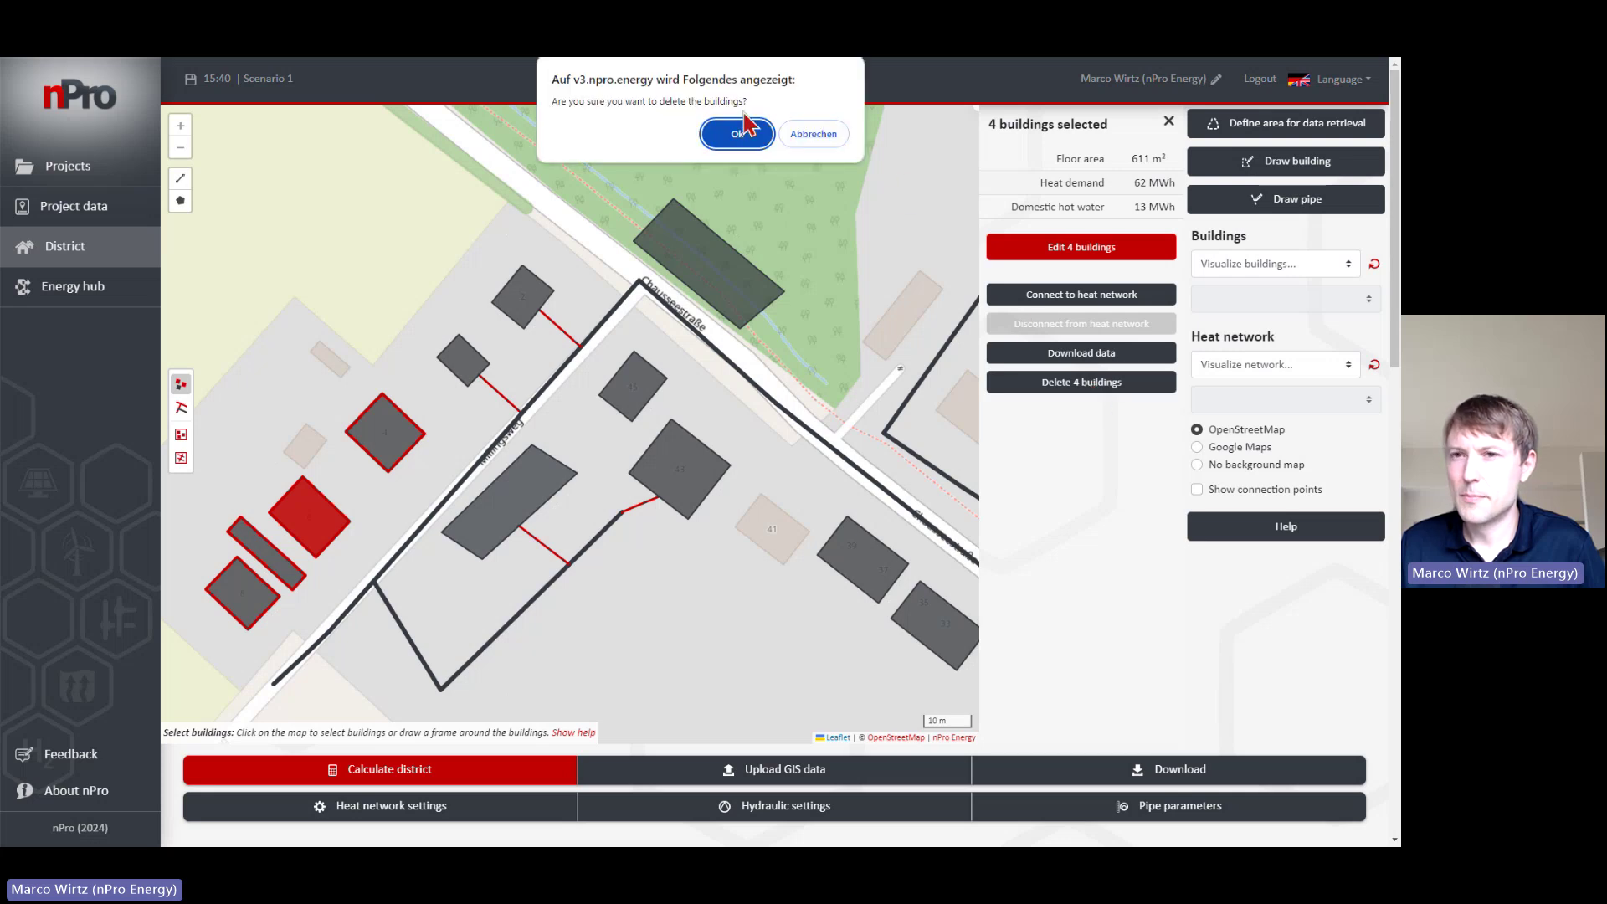
{"action": "left_click", "coordinate": [814, 134]}
{"action": "left_click", "coordinate": [1169, 125]}
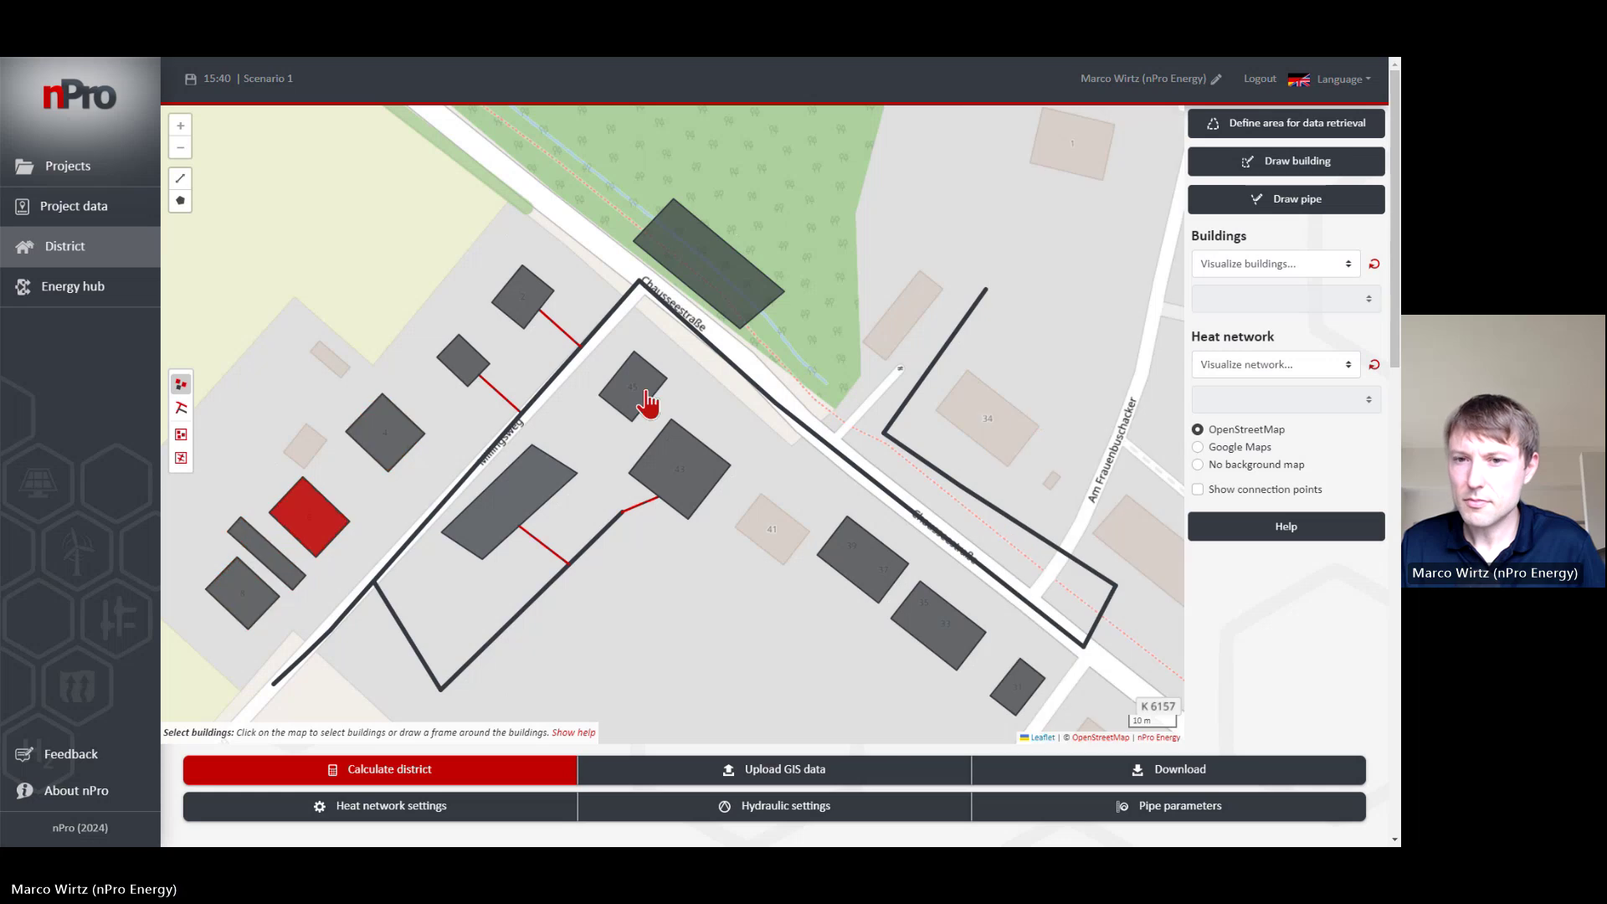
{"action": "scroll", "coordinate": [567, 459], "scroll_direction": "up", "scroll_amount": 1}
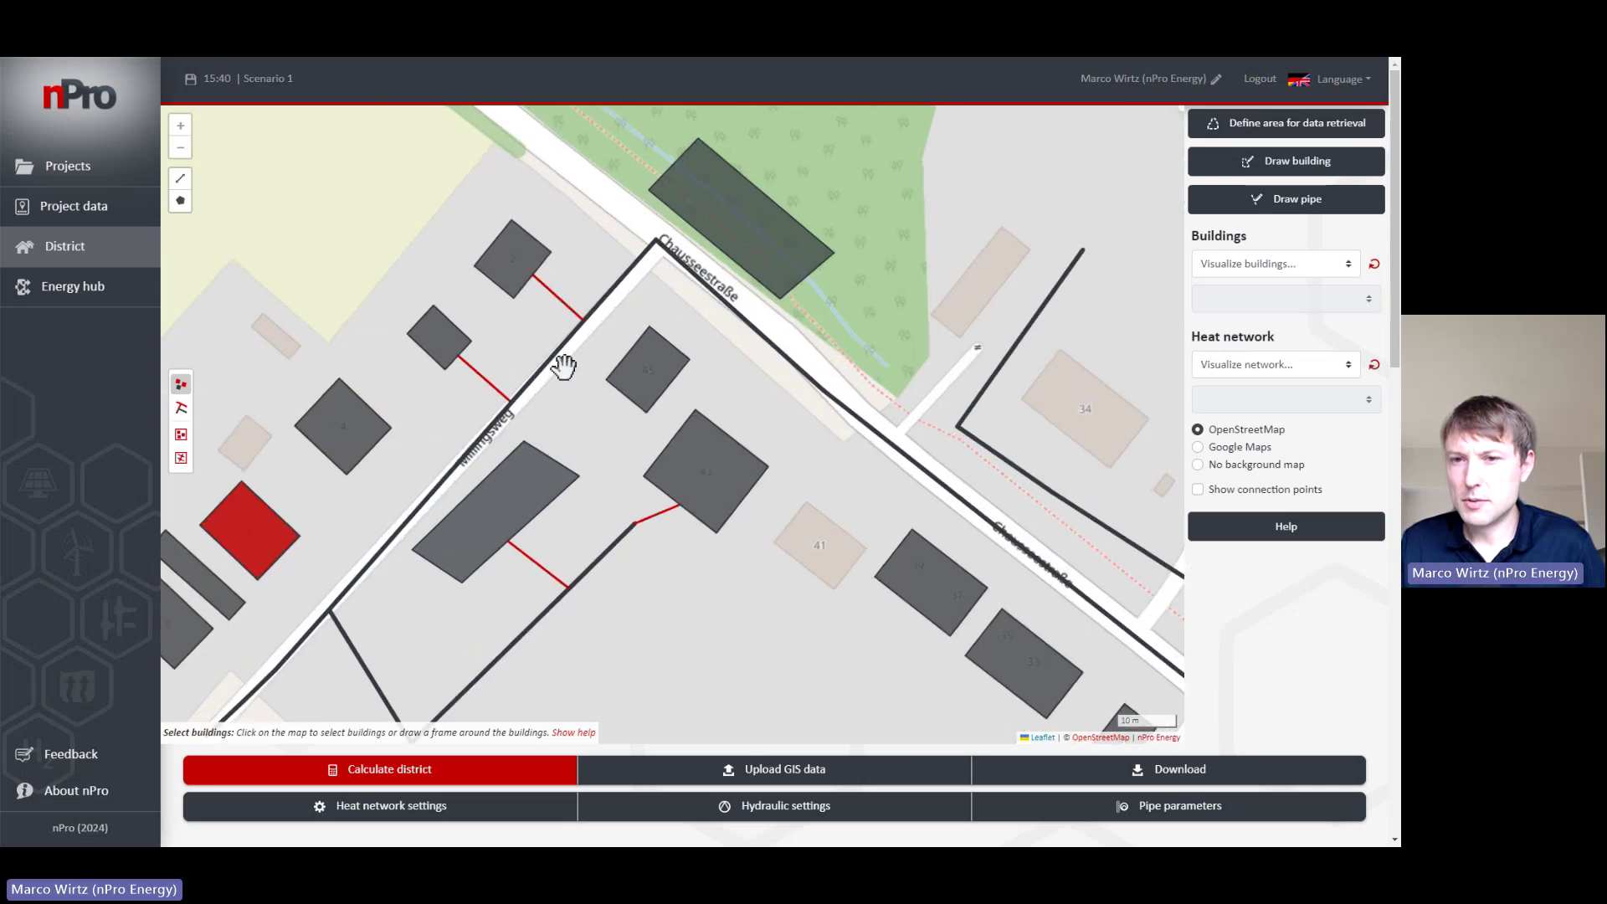
{"action": "left_click_drag", "start_coordinate": [528, 348], "coordinate": [585, 326]}
{"action": "left_click", "coordinate": [361, 536]}
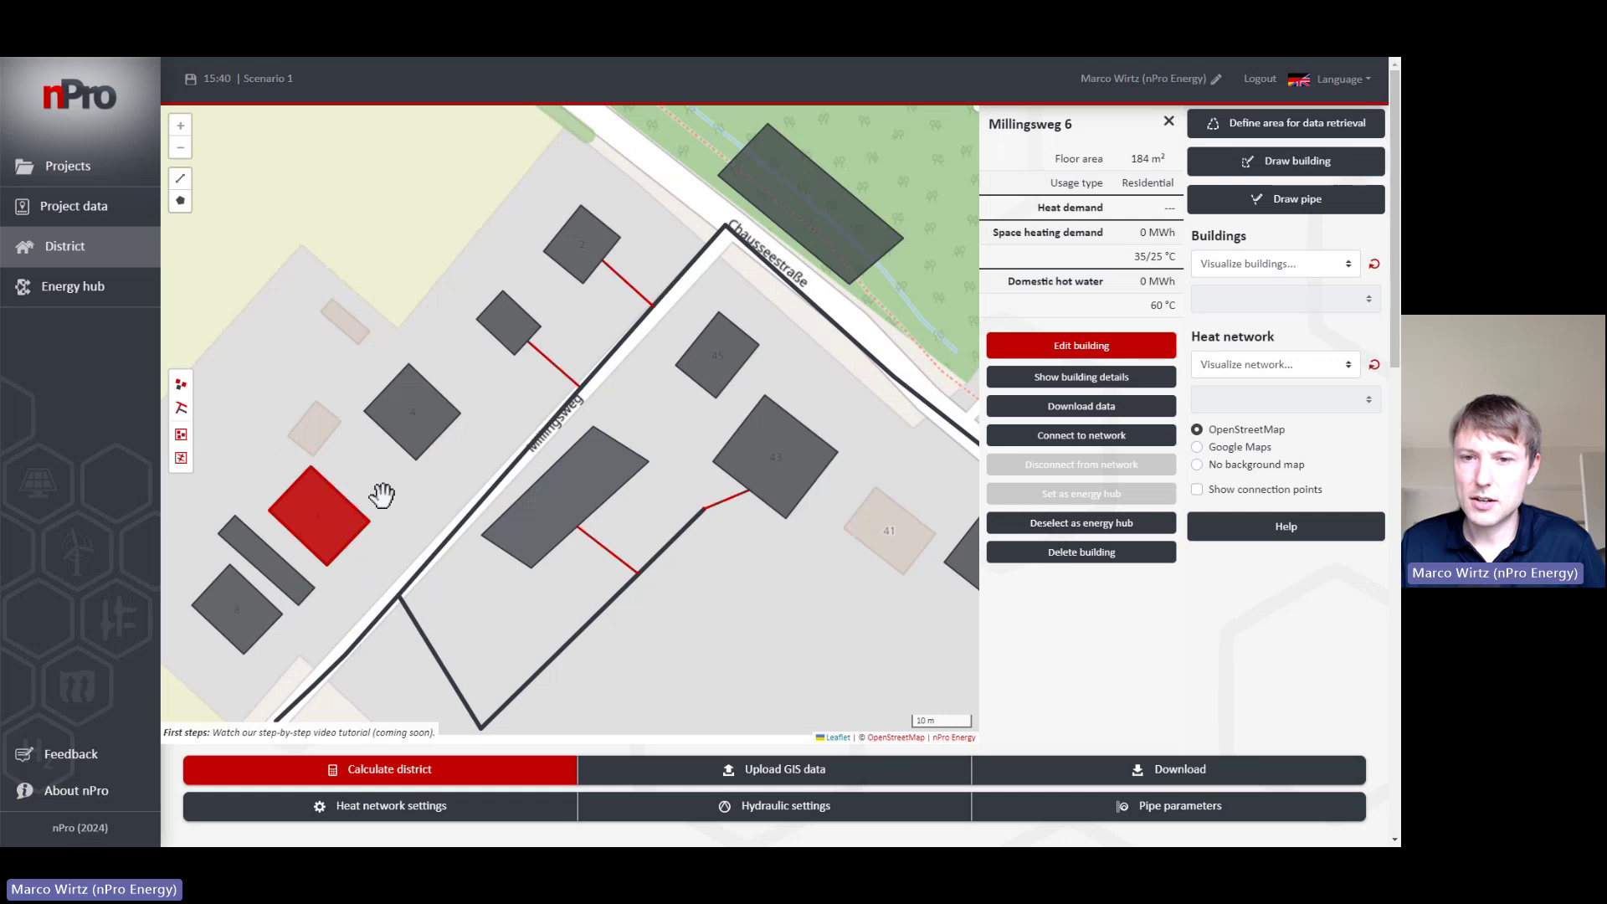
{"action": "double_click", "coordinate": [428, 424]}
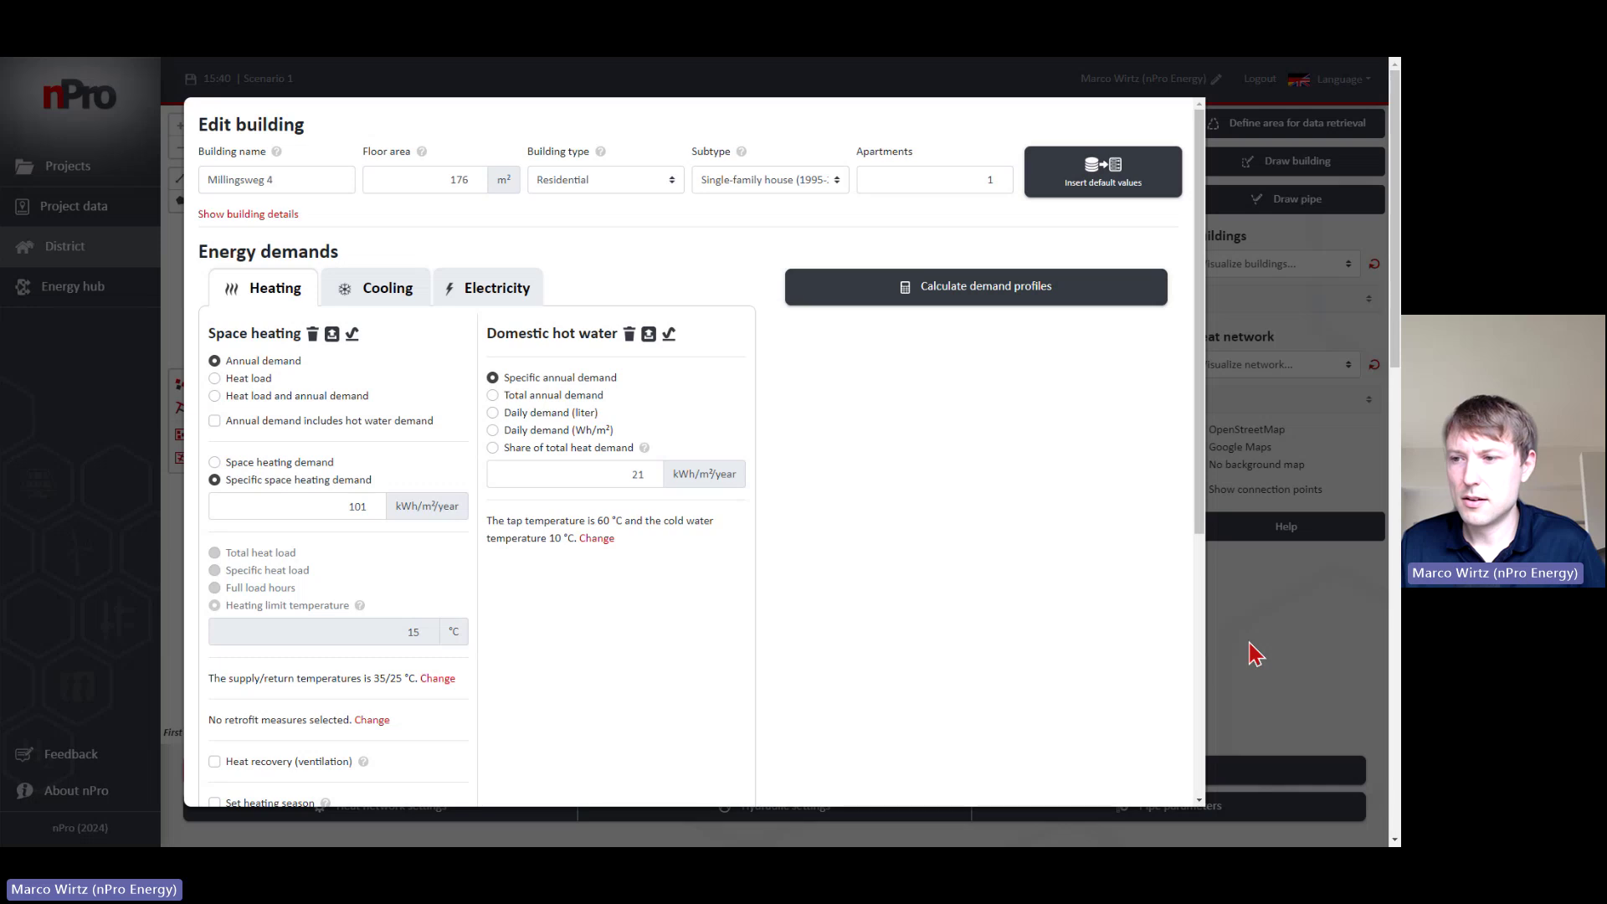
{"action": "left_click", "coordinate": [1256, 653]}
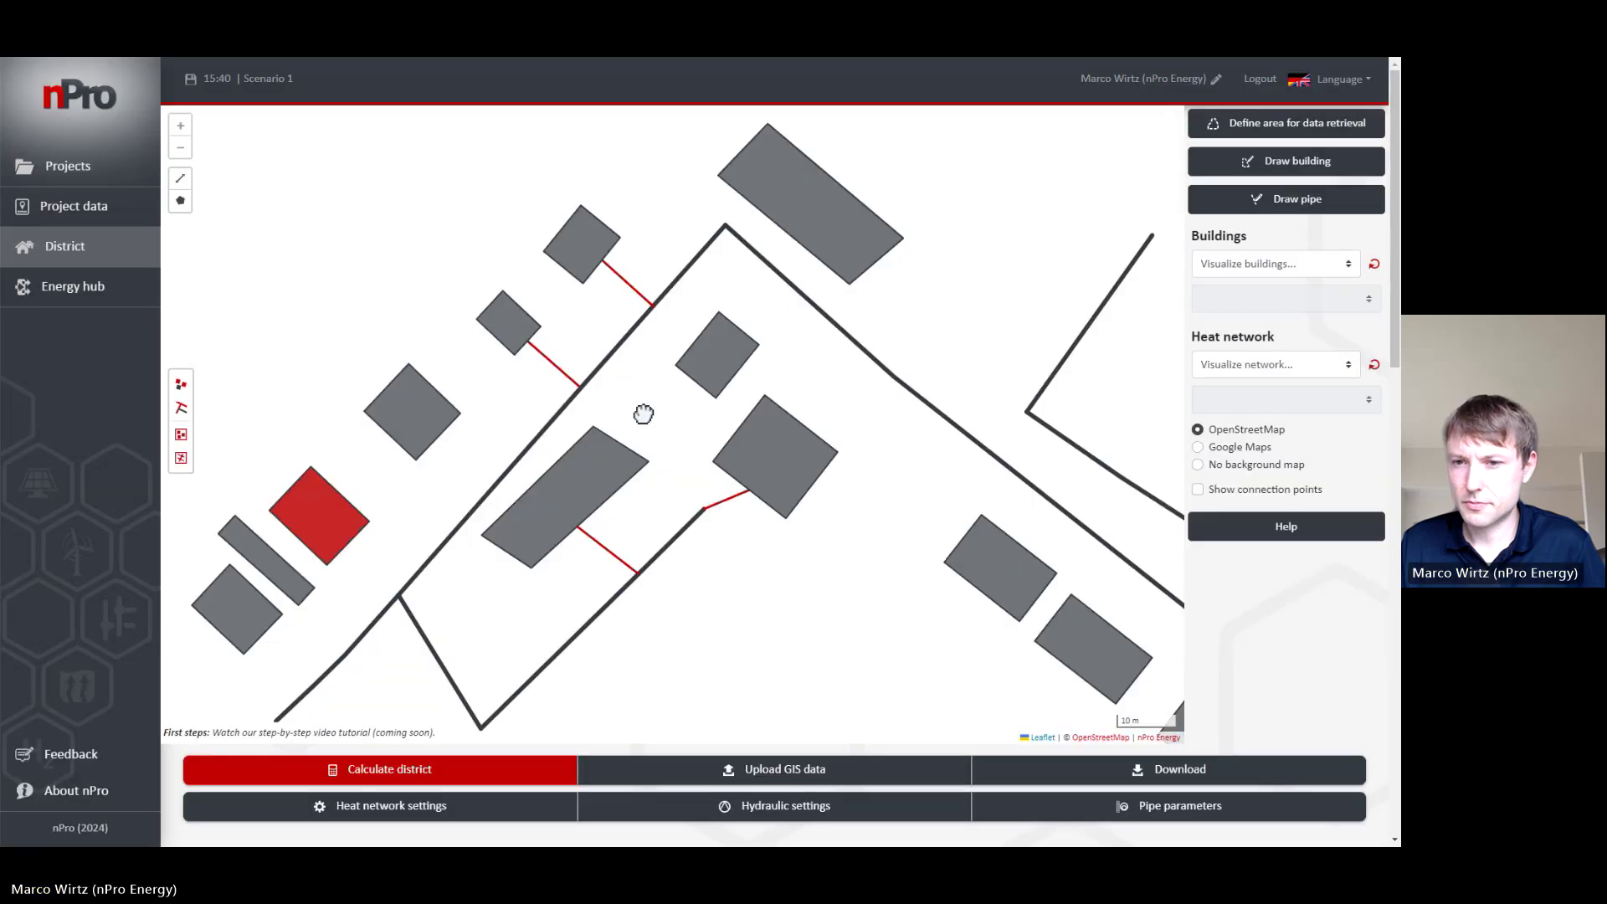
{"action": "left_click_drag", "start_coordinate": [646, 413], "coordinate": [583, 439]}
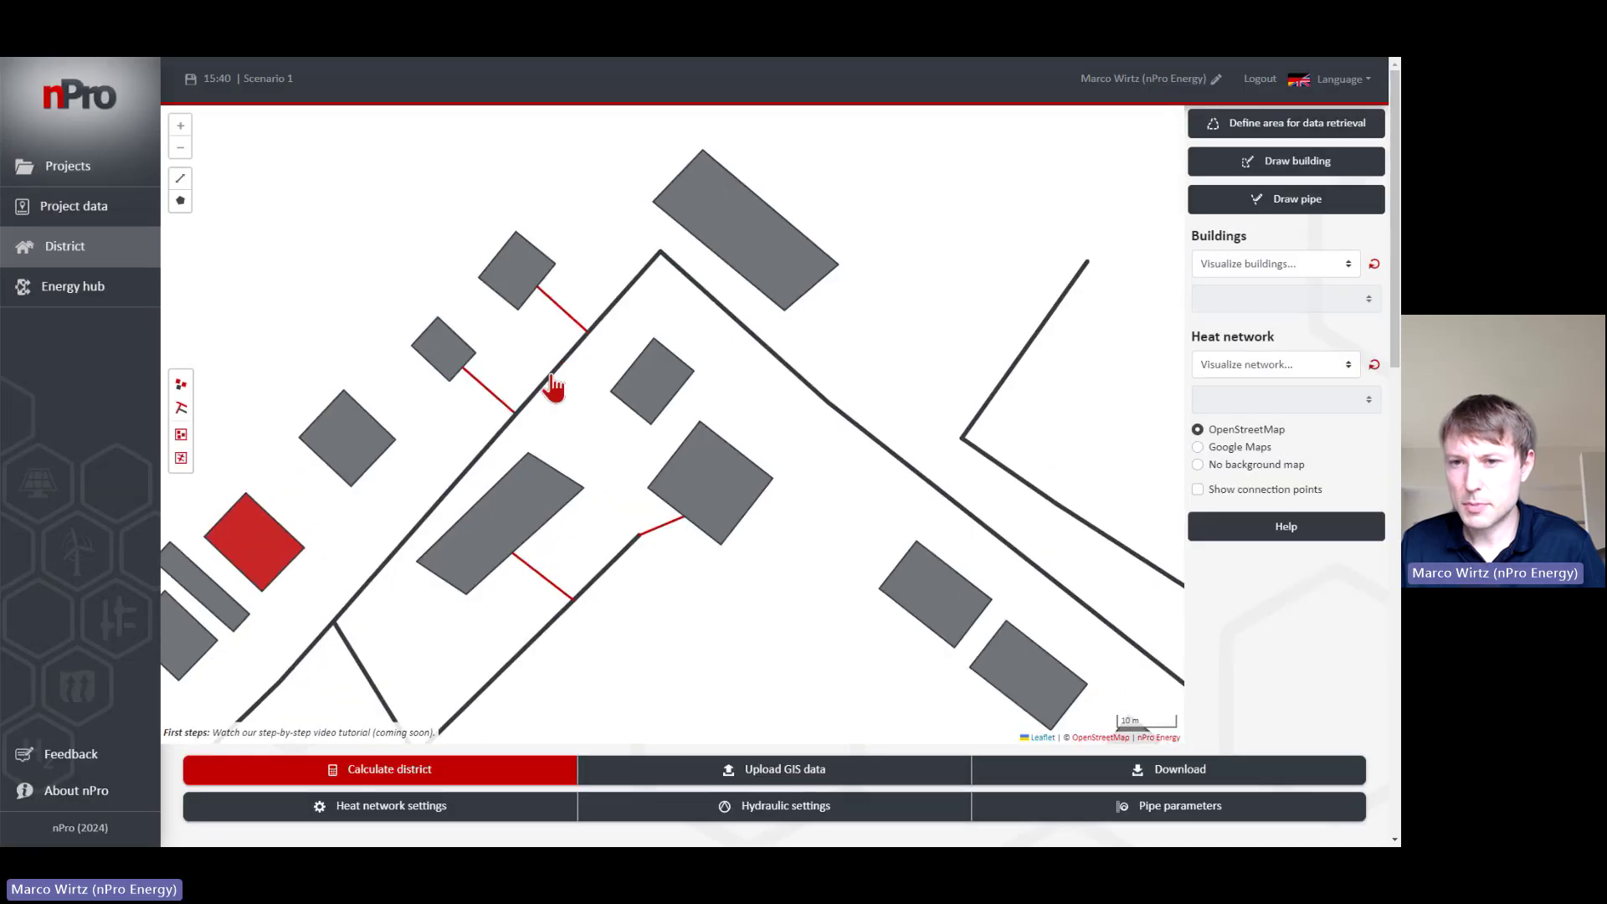
{"action": "left_click", "coordinate": [552, 379]}
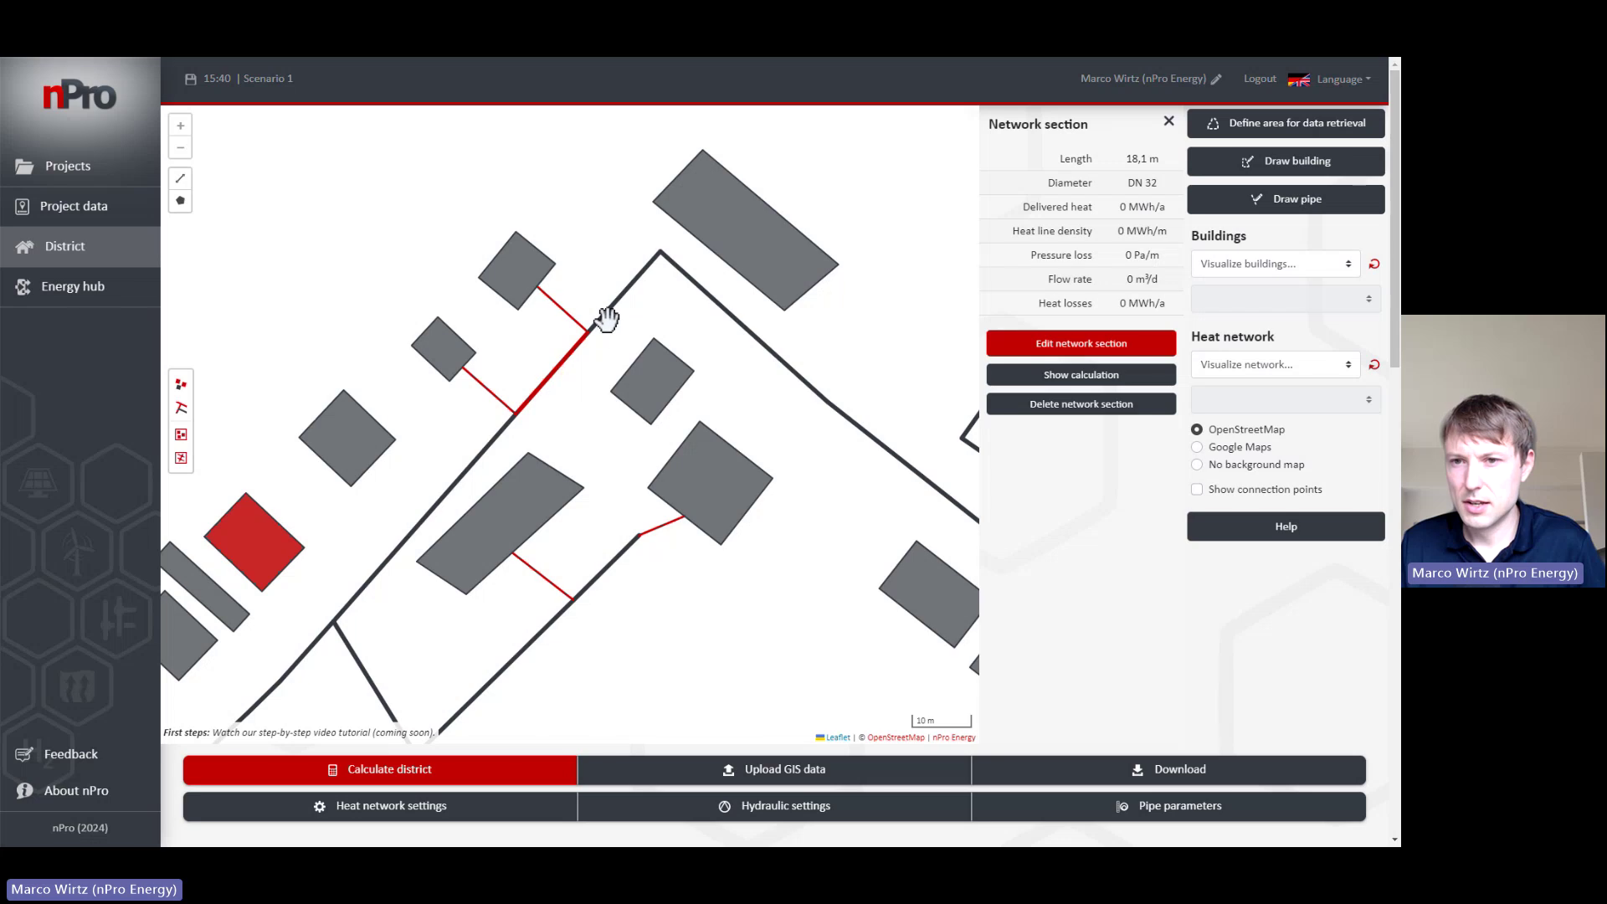
Step: Open the 18.1 m Millingsweg pipe section, confirm it unchanged at DN 32, and delete it
{"action": "left_click", "coordinate": [578, 360]}
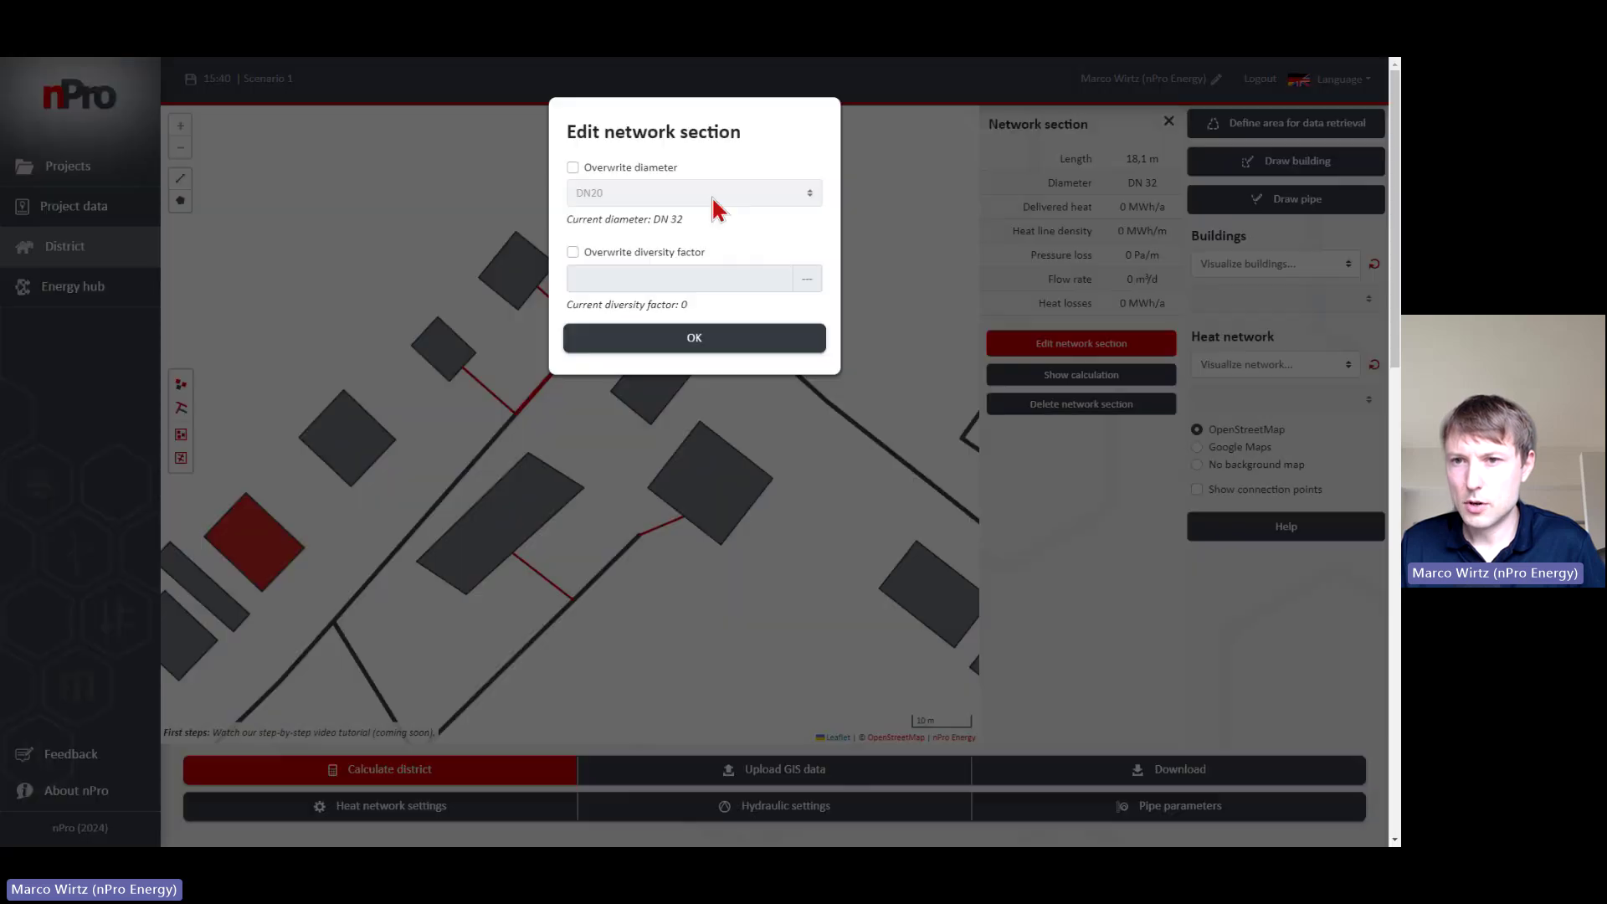
{"action": "left_click", "coordinate": [908, 346]}
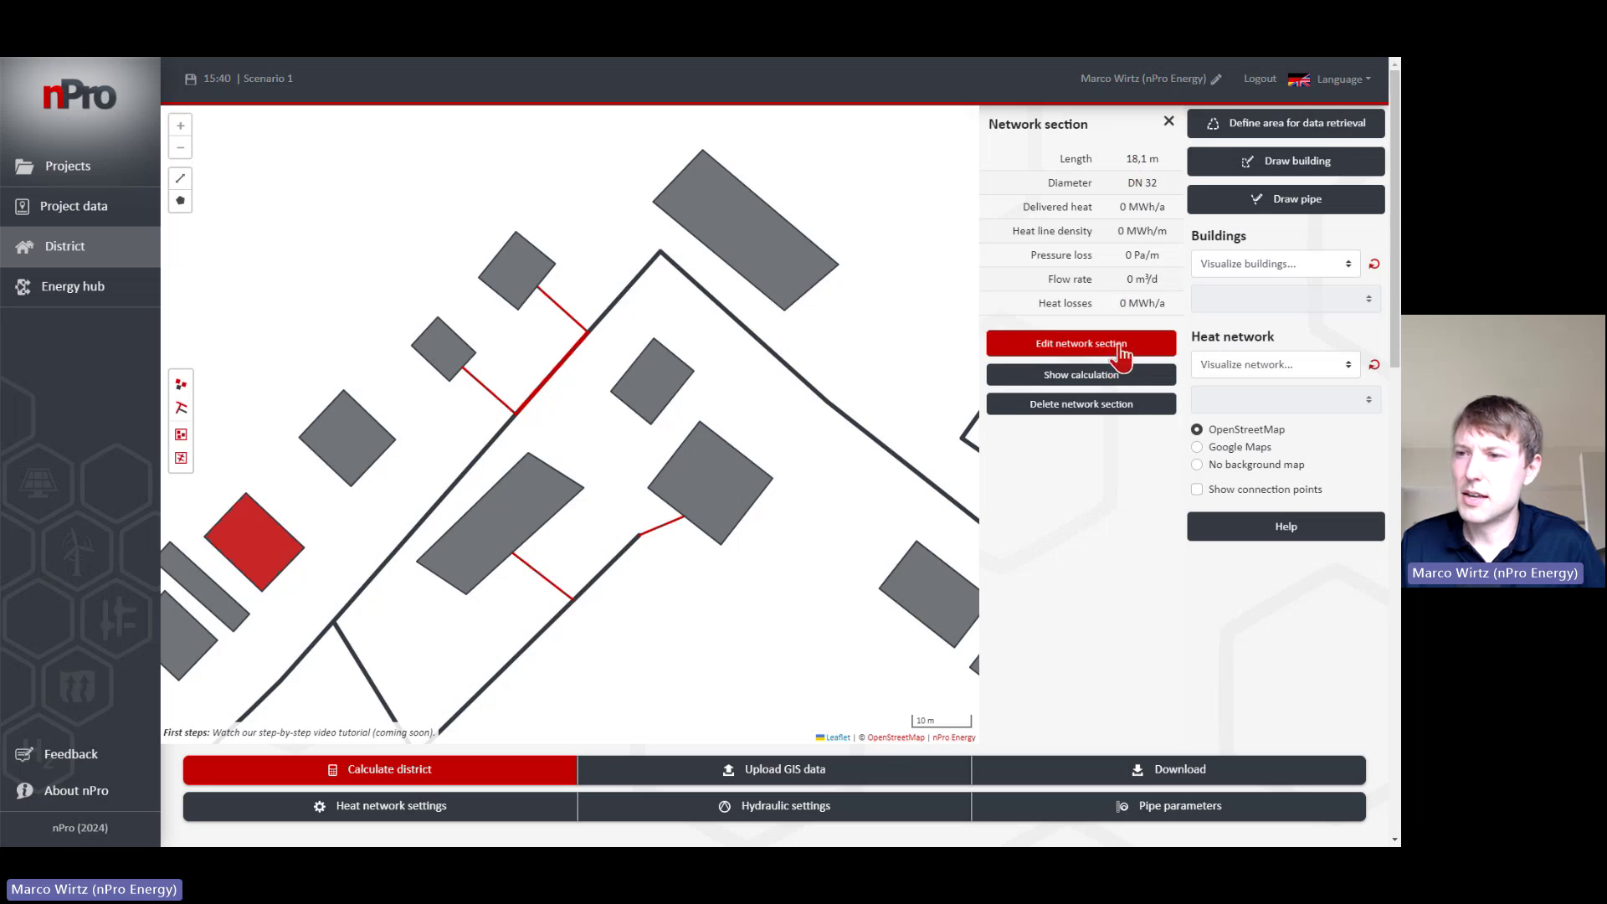
{"action": "left_click", "coordinate": [1122, 351]}
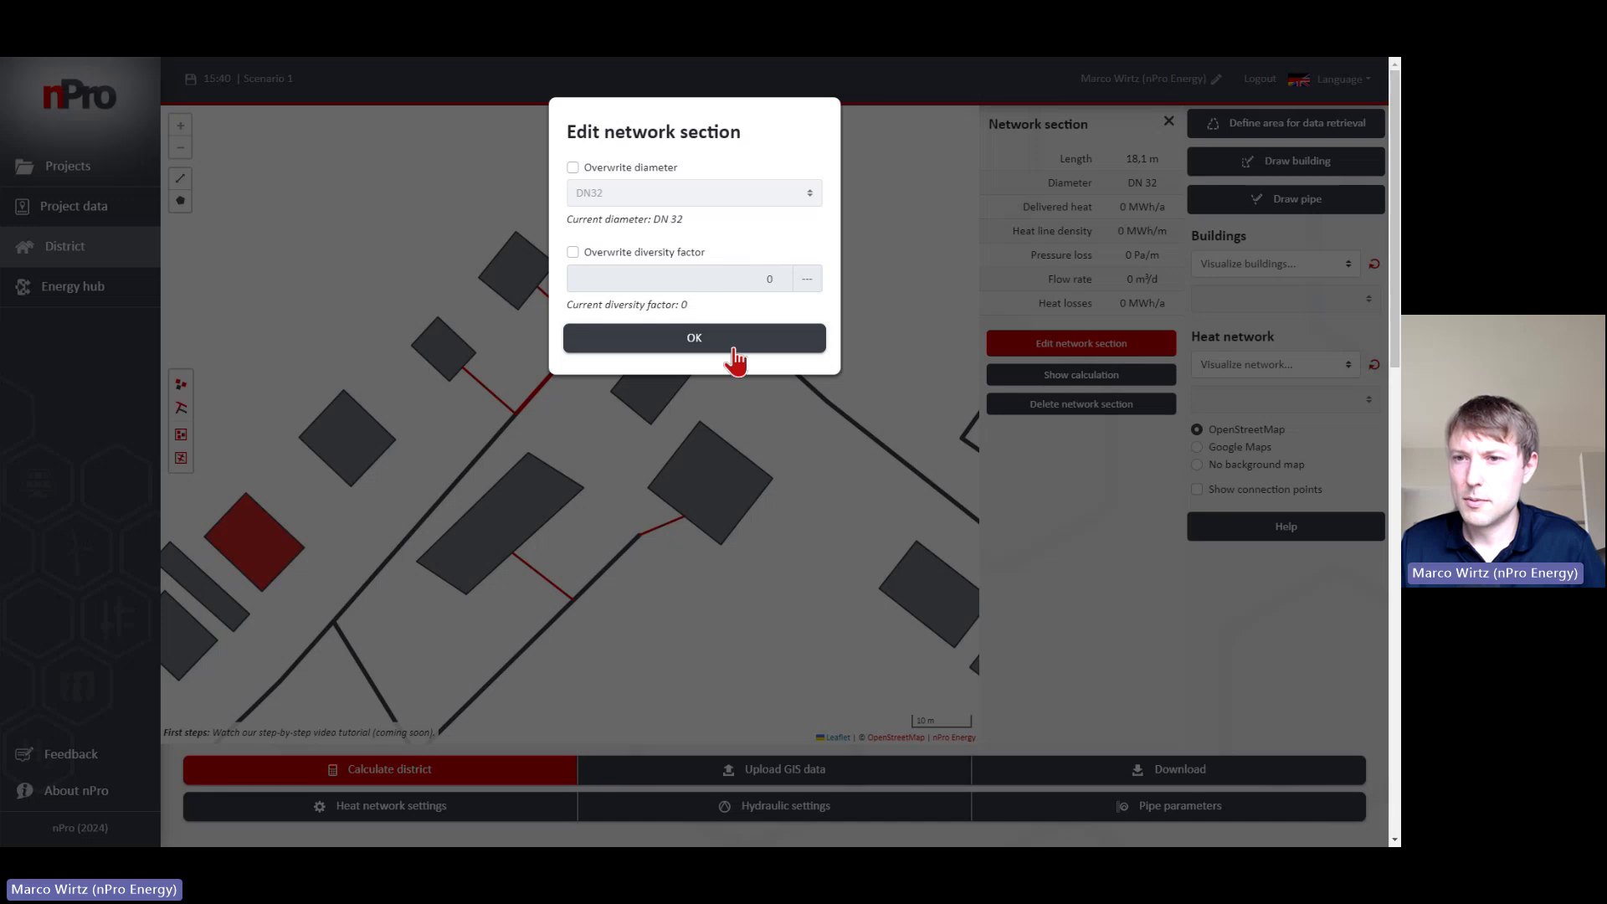
{"action": "left_click", "coordinate": [746, 355]}
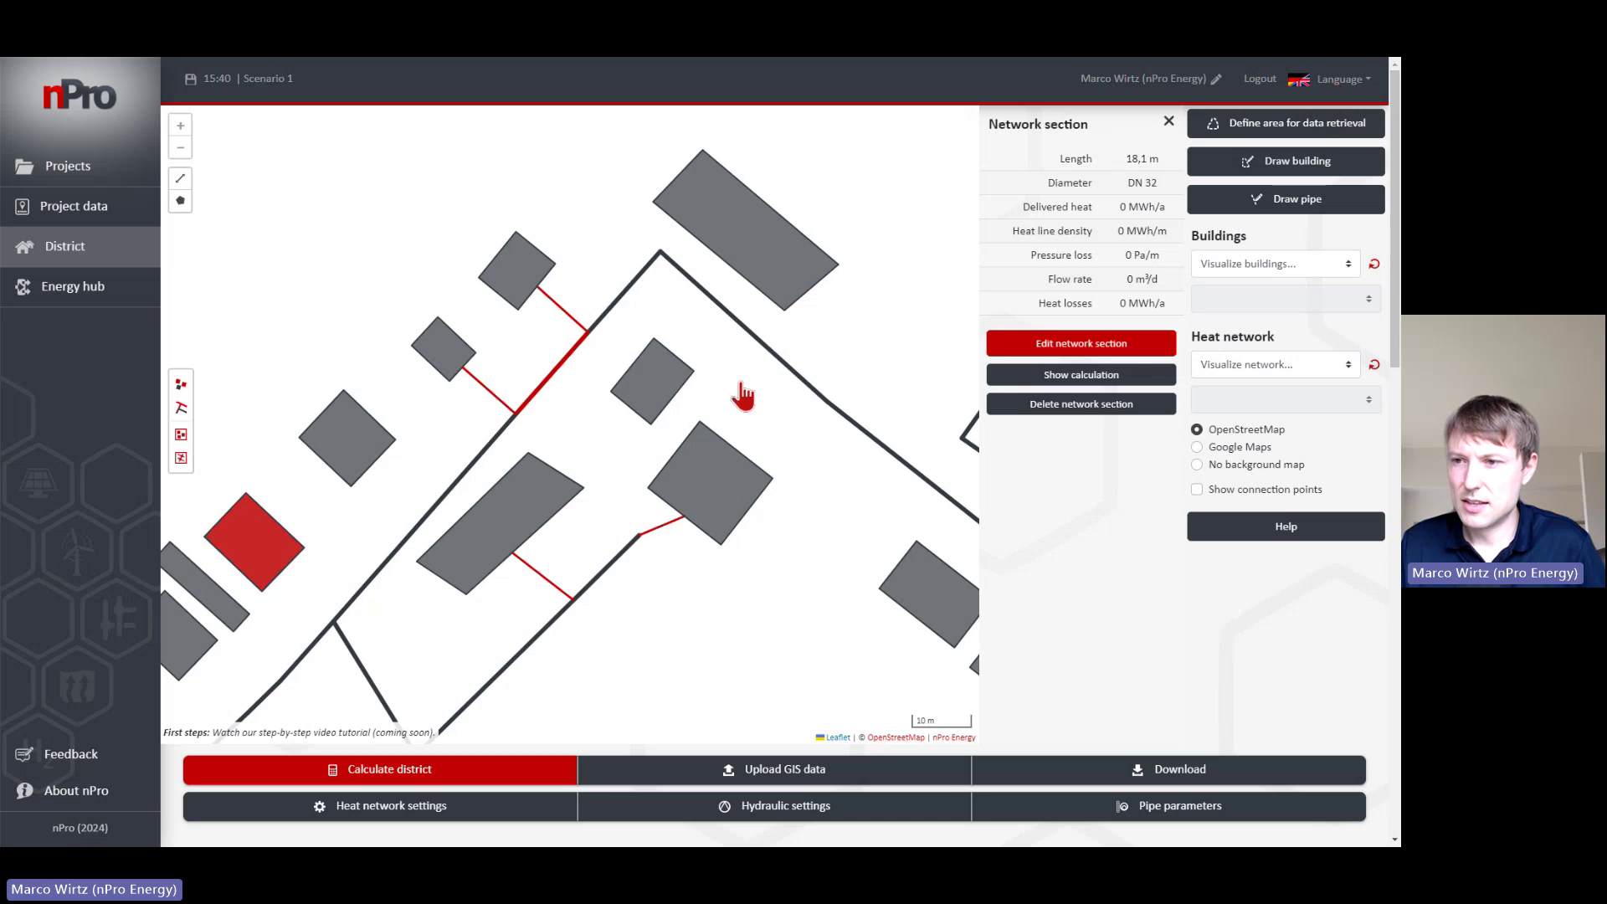
{"action": "left_click", "coordinate": [1040, 405]}
Step: Right-click three connected pipe sections south of the road to group them (78 m)
{"action": "left_click_drag", "start_coordinate": [576, 410], "coordinate": [592, 408]}
{"action": "scroll", "coordinate": [823, 459], "scroll_direction": "down", "scroll_amount": 1}
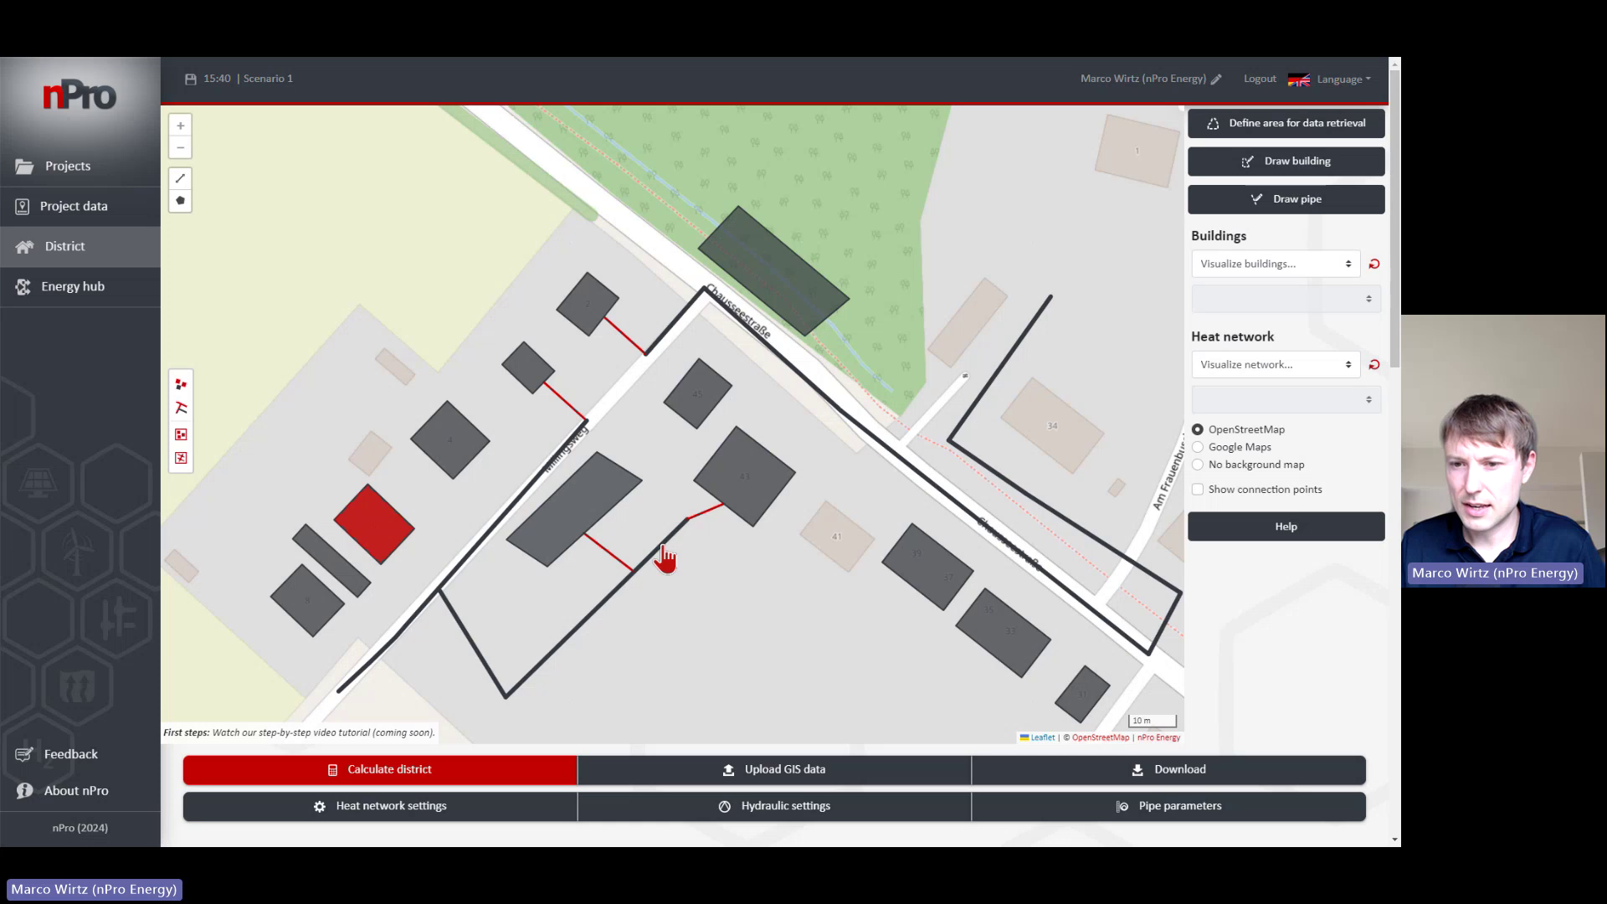
{"action": "right_click", "coordinate": [664, 549]}
{"action": "right_click", "coordinate": [626, 594]}
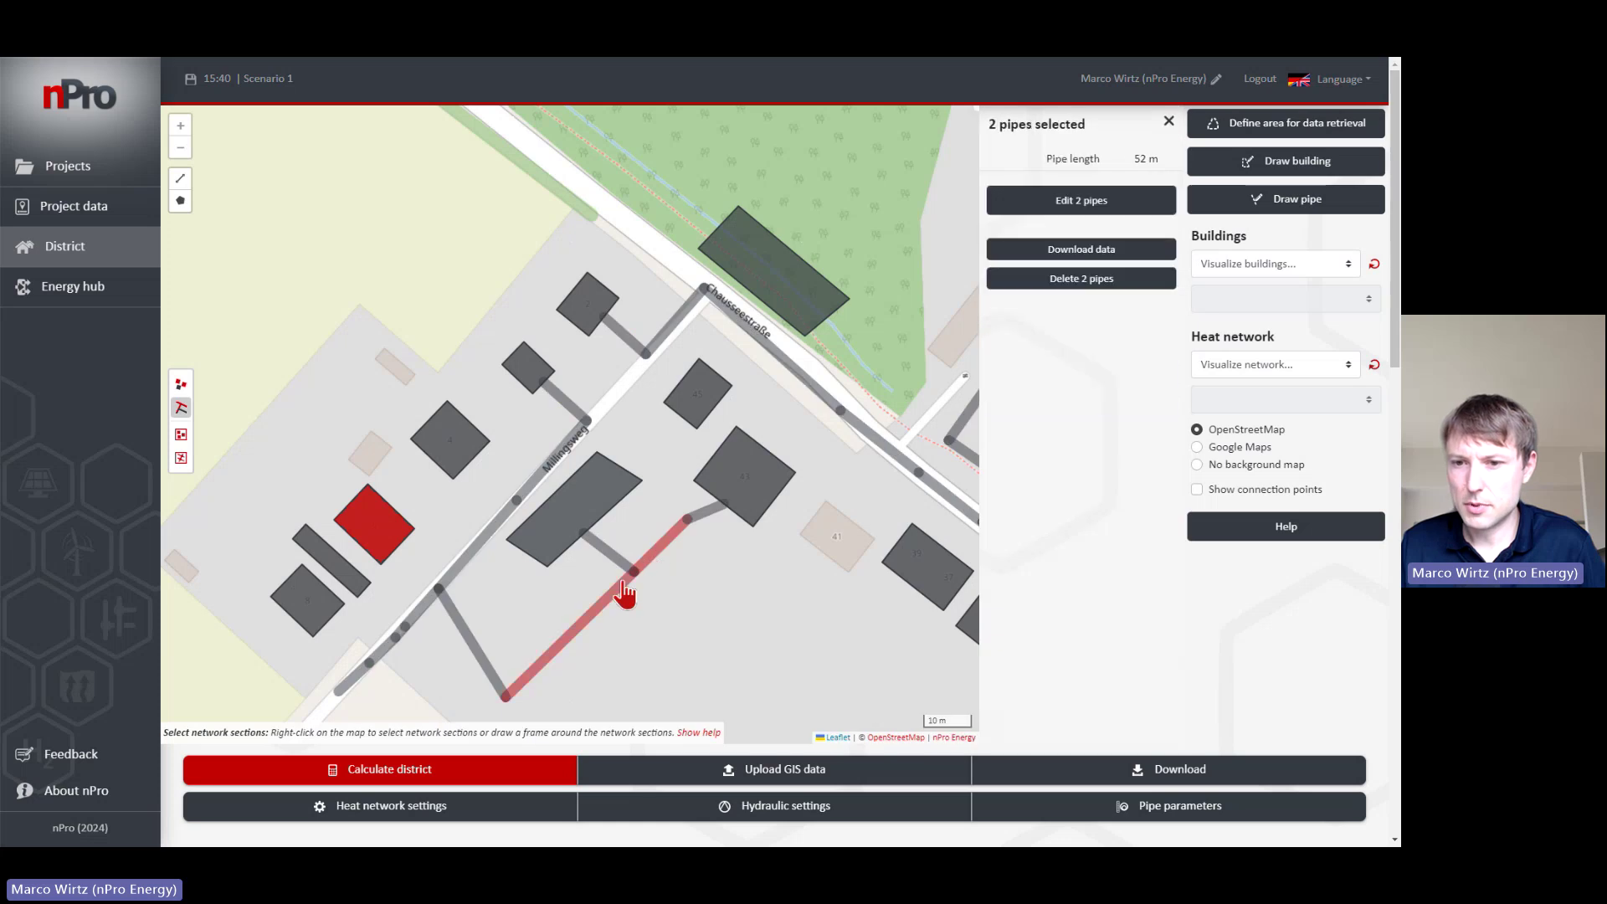
{"action": "right_click", "coordinate": [473, 658]}
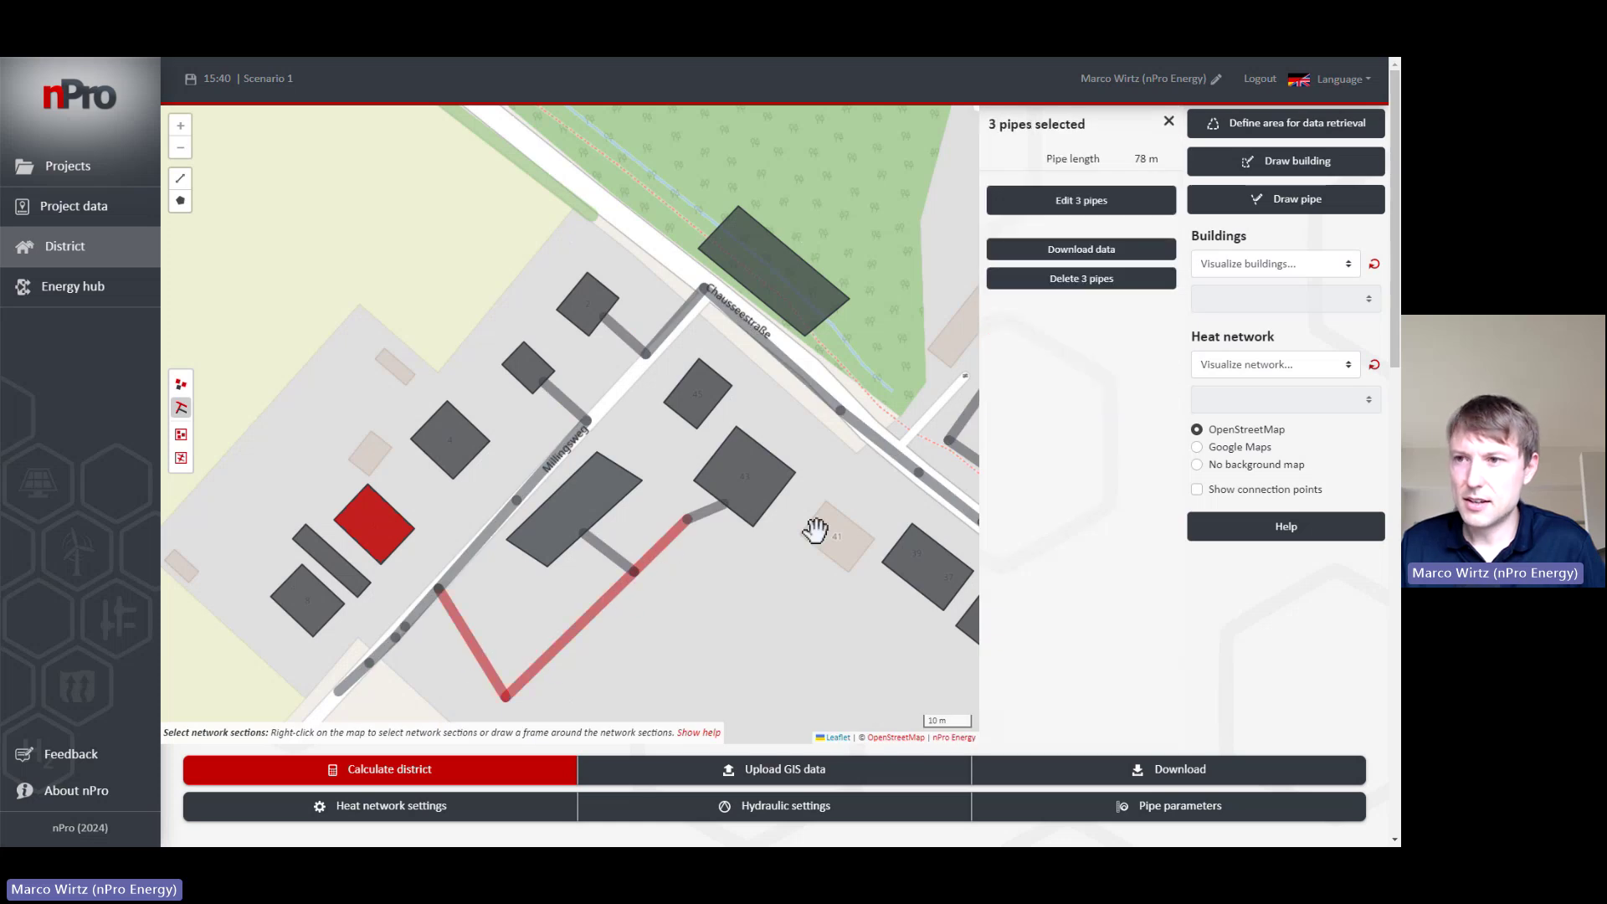
Step: Open Edit 3 pipes and abort, leaving the diameters unchanged
{"action": "left_click", "coordinate": [1110, 202]}
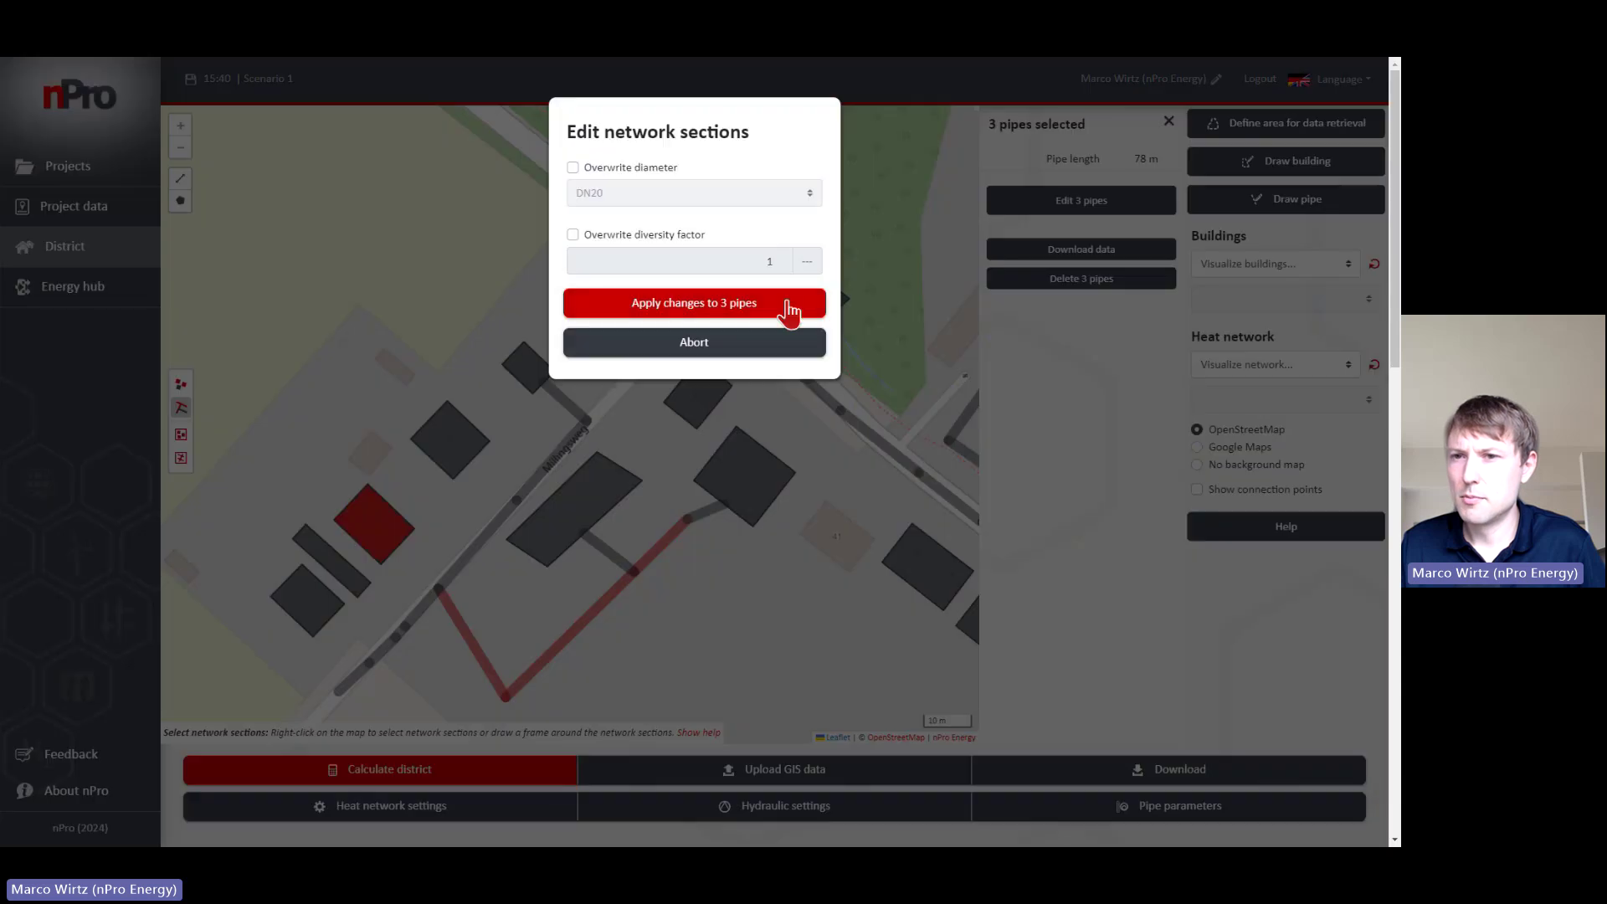
{"action": "left_click", "coordinate": [766, 355]}
{"action": "left_click_drag", "start_coordinate": [718, 582], "coordinate": [676, 546]}
{"action": "scroll", "coordinate": [718, 557], "scroll_direction": "down", "scroll_amount": 1}
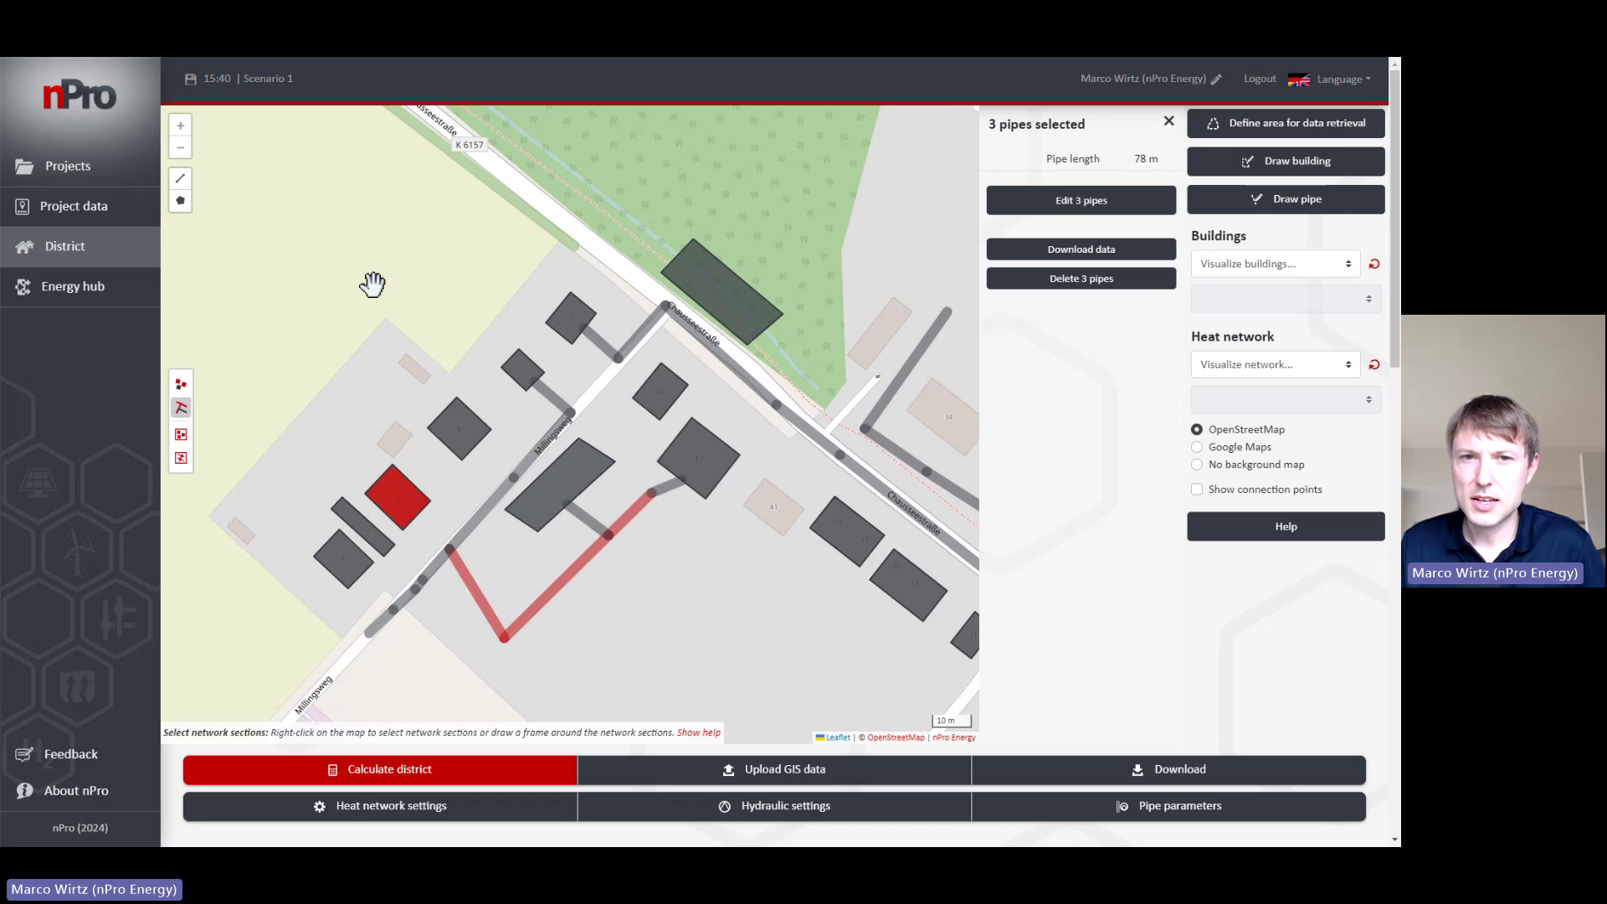
Step: In building mode, draw a four-corner polygon framing the three Chausseestraße buildings (543 m², 54 MWh)
{"action": "left_click", "coordinate": [181, 389]}
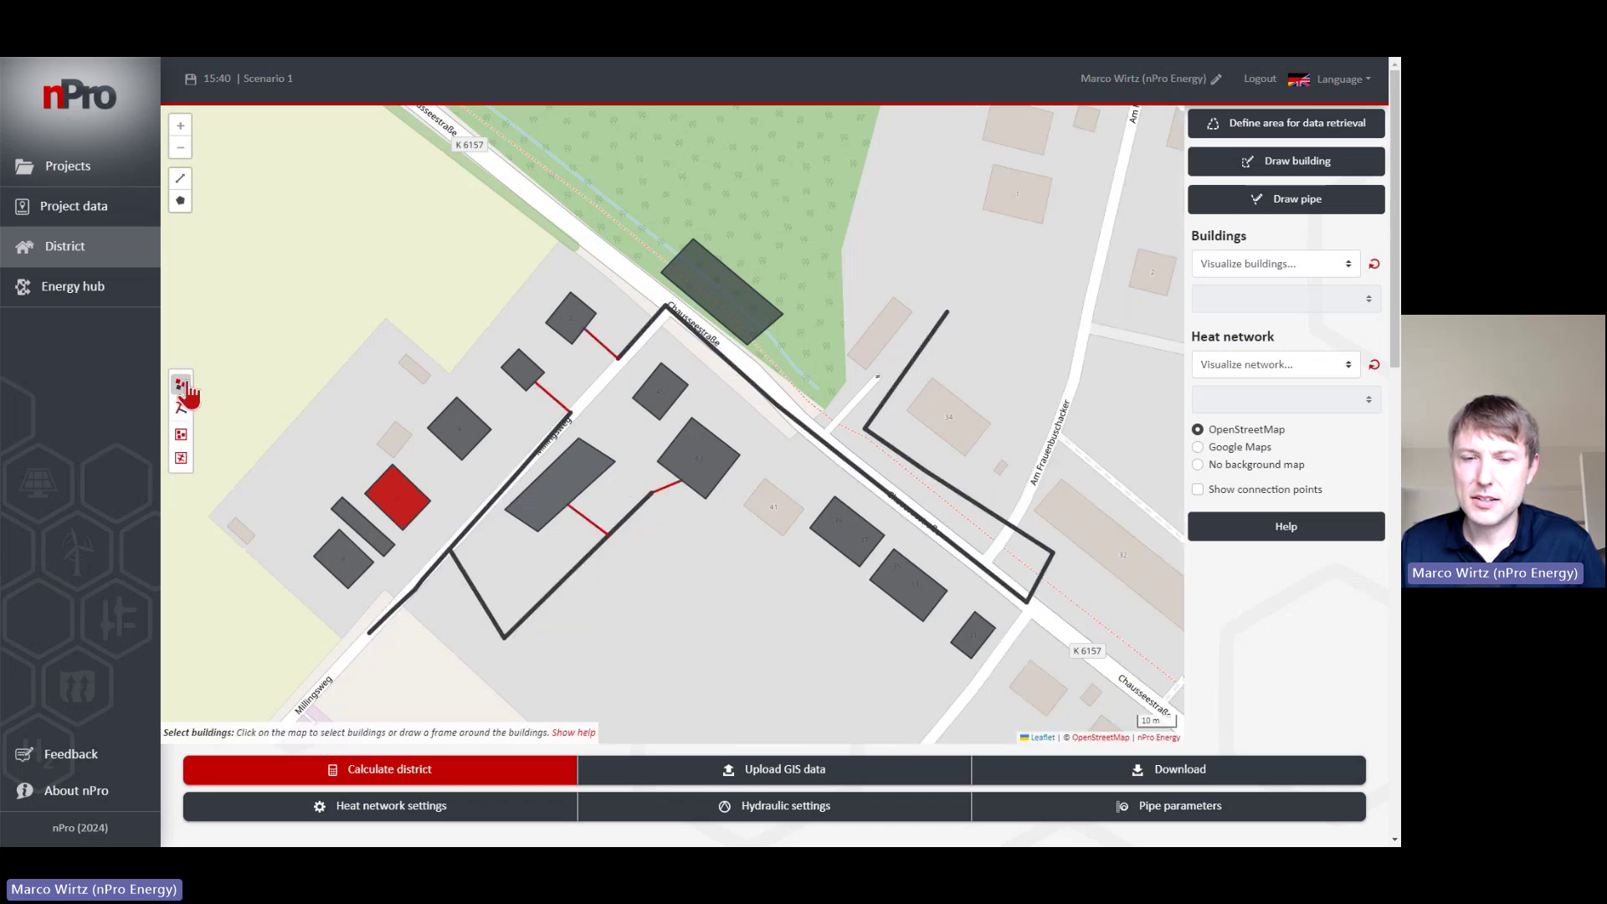
{"action": "left_click", "coordinate": [180, 203]}
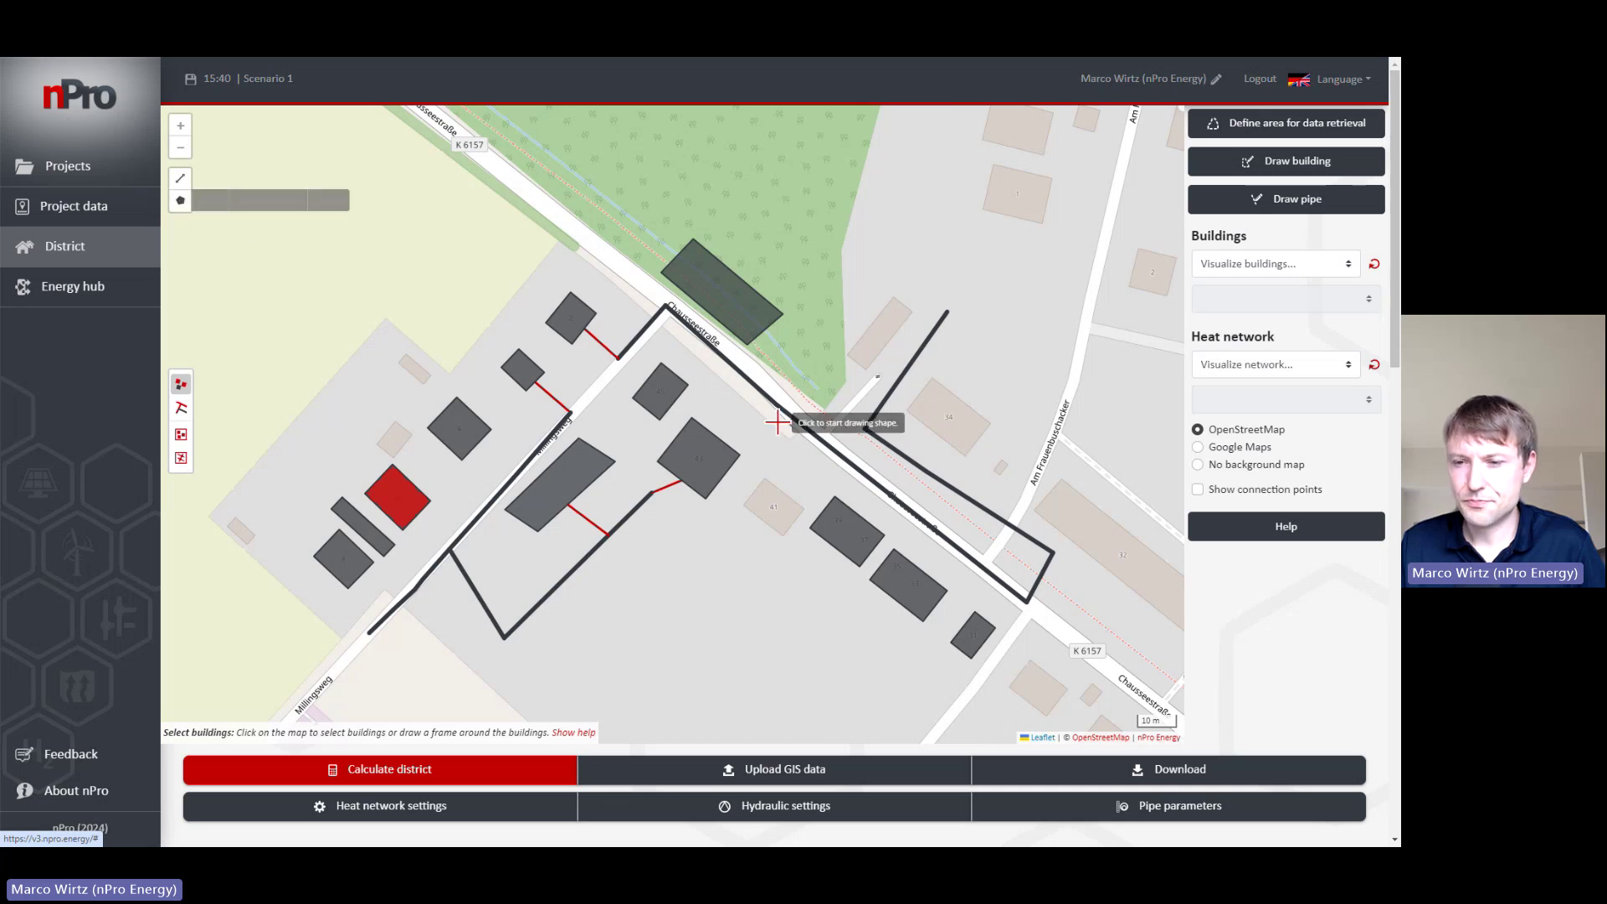
{"action": "left_click", "coordinate": [817, 472]}
{"action": "left_click", "coordinate": [780, 542]}
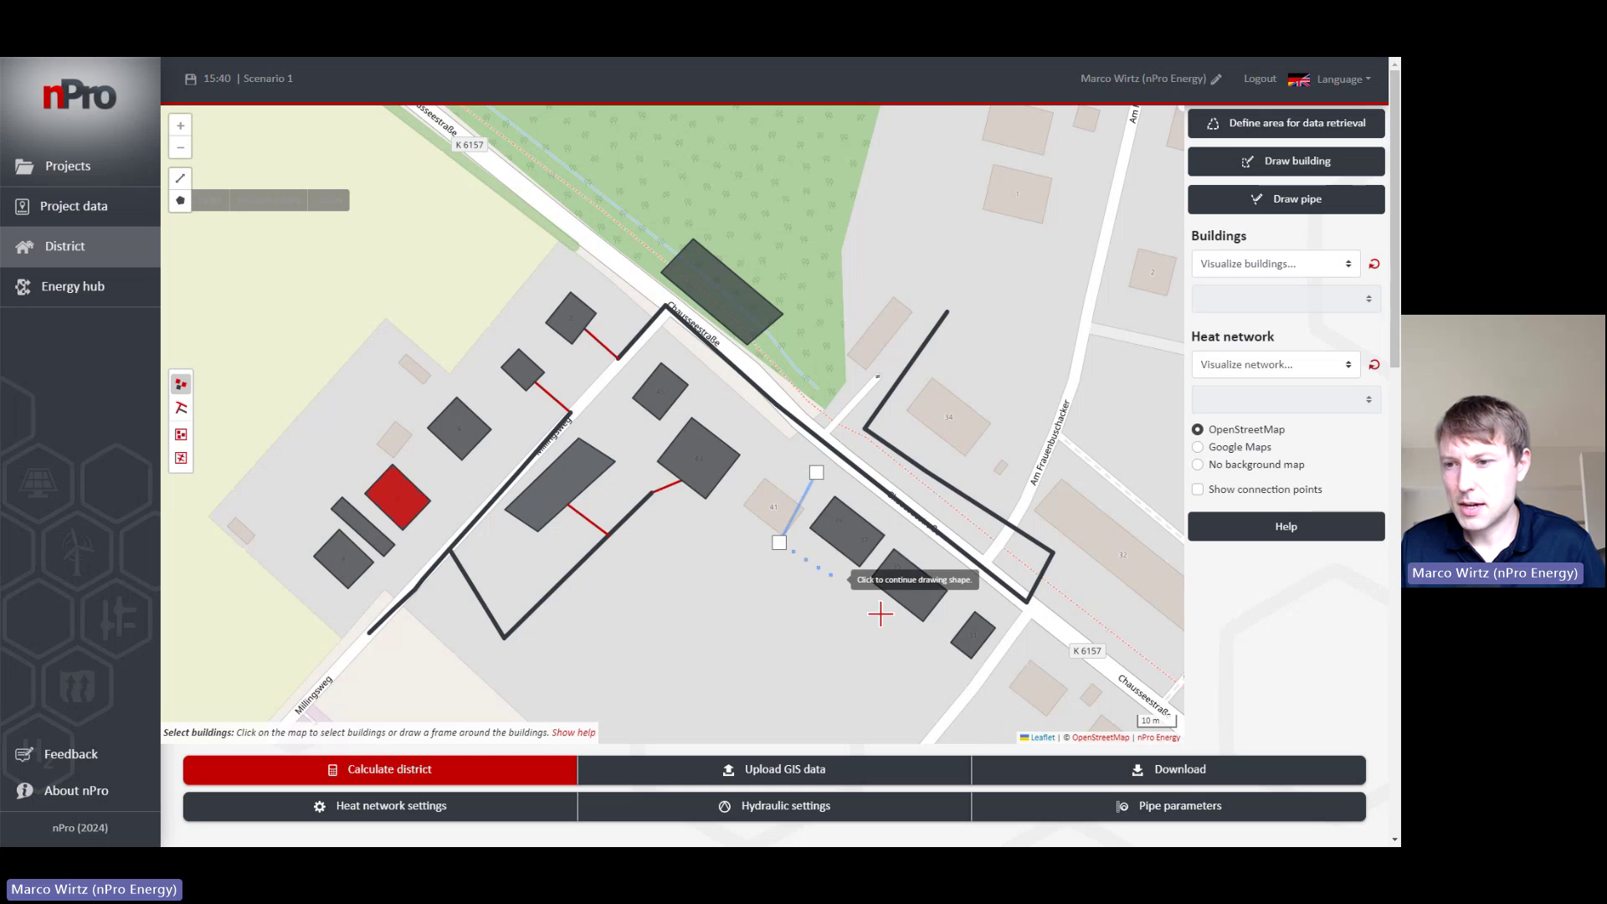
{"action": "left_click", "coordinate": [970, 686]}
{"action": "left_click", "coordinate": [1017, 614]}
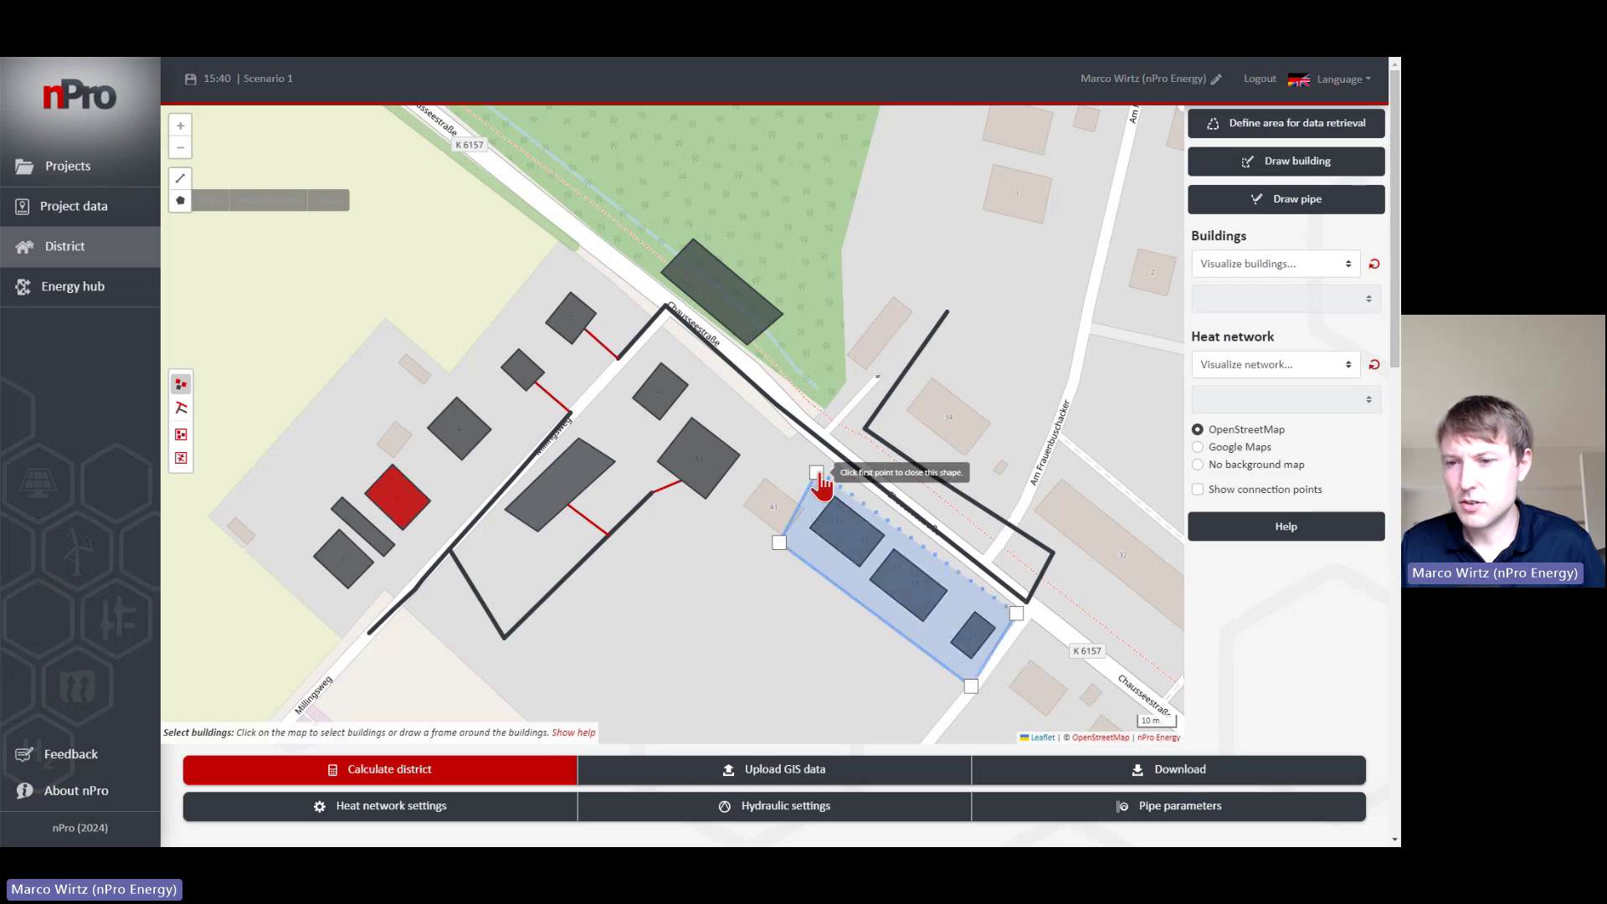
{"action": "left_click", "coordinate": [818, 474]}
{"action": "left_click_drag", "start_coordinate": [826, 650], "coordinate": [699, 587]}
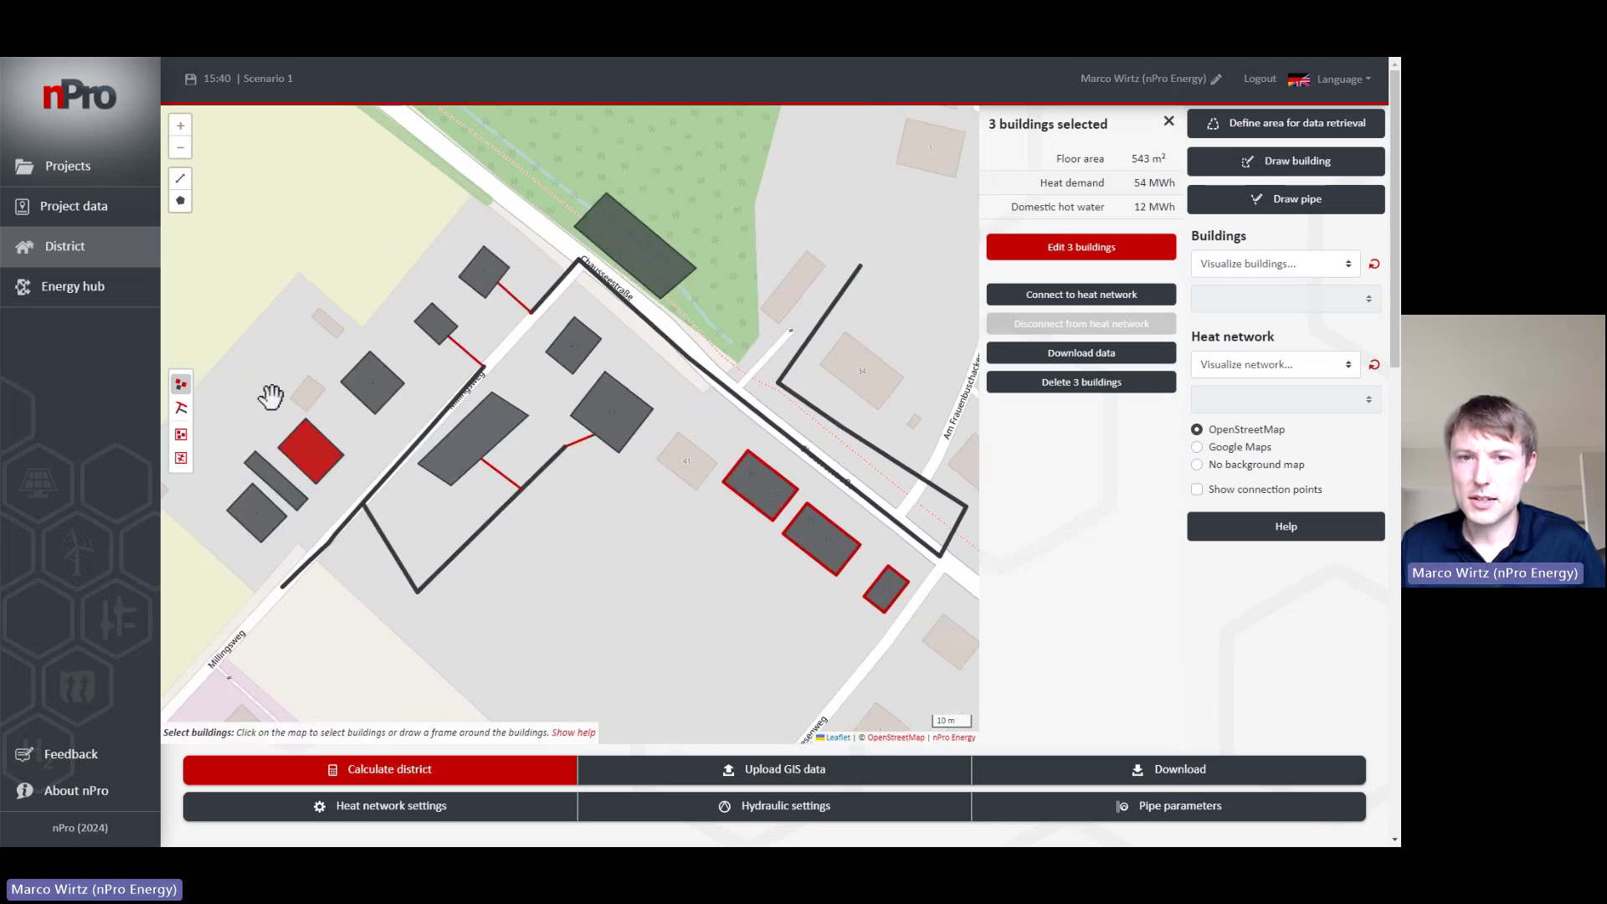
Step: In pipe mode, draw a polygon around the western network to pick 12 pipes
{"action": "left_click", "coordinate": [180, 410]}
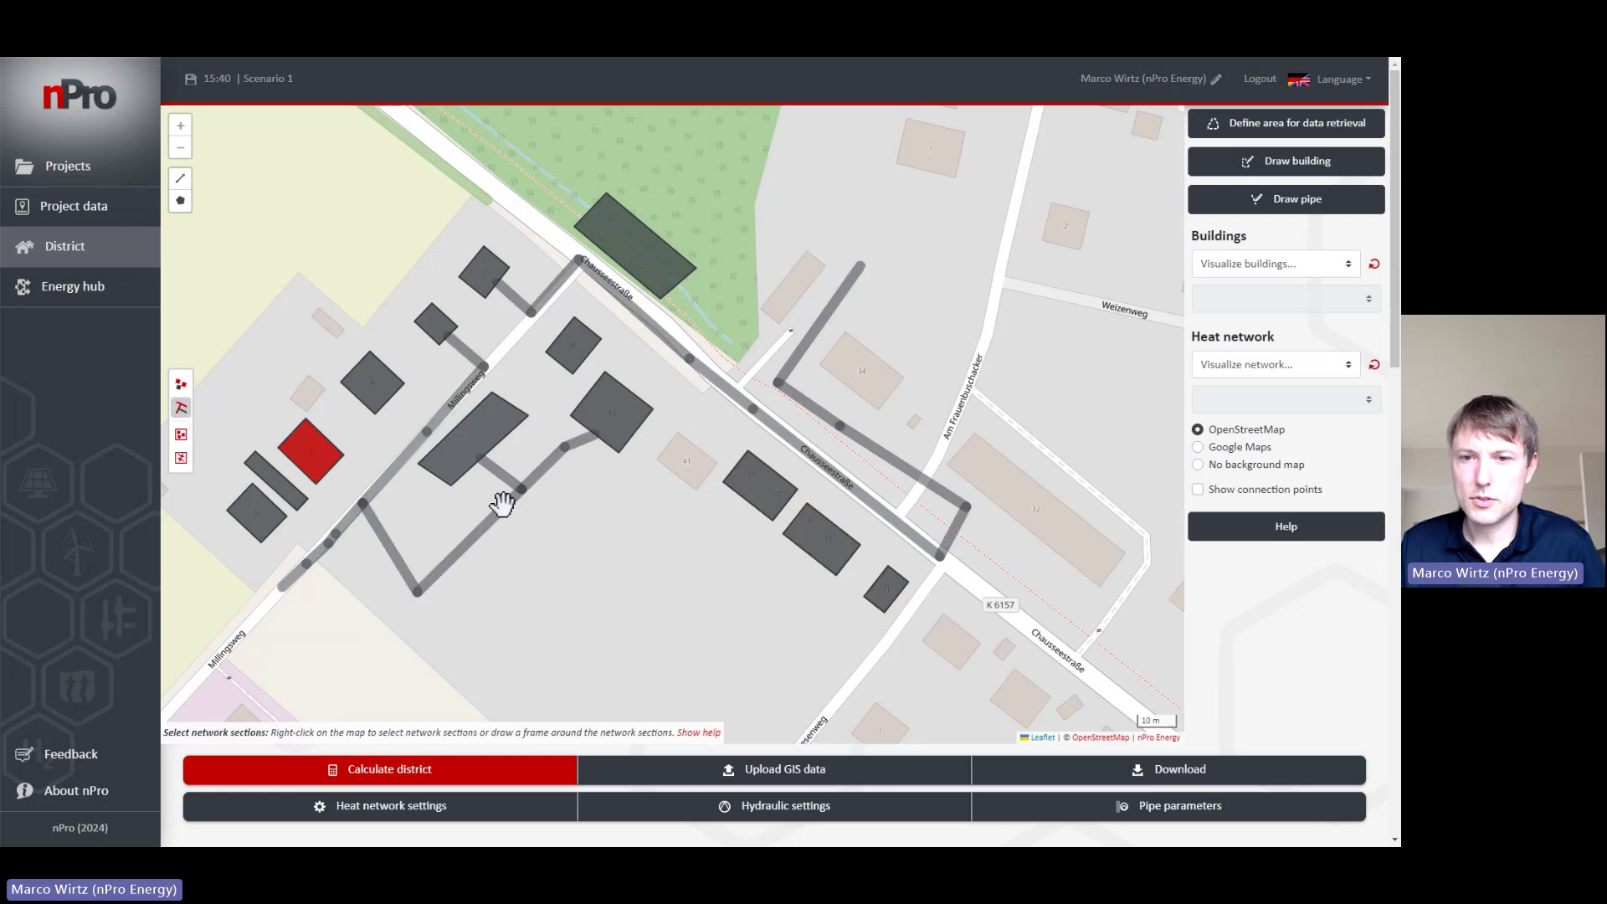
{"action": "left_click", "coordinate": [180, 201]}
{"action": "left_click", "coordinate": [402, 642]}
{"action": "left_click", "coordinate": [680, 433]}
{"action": "left_click", "coordinate": [403, 274]}
{"action": "left_click", "coordinate": [195, 483]}
{"action": "left_click", "coordinate": [246, 619]}
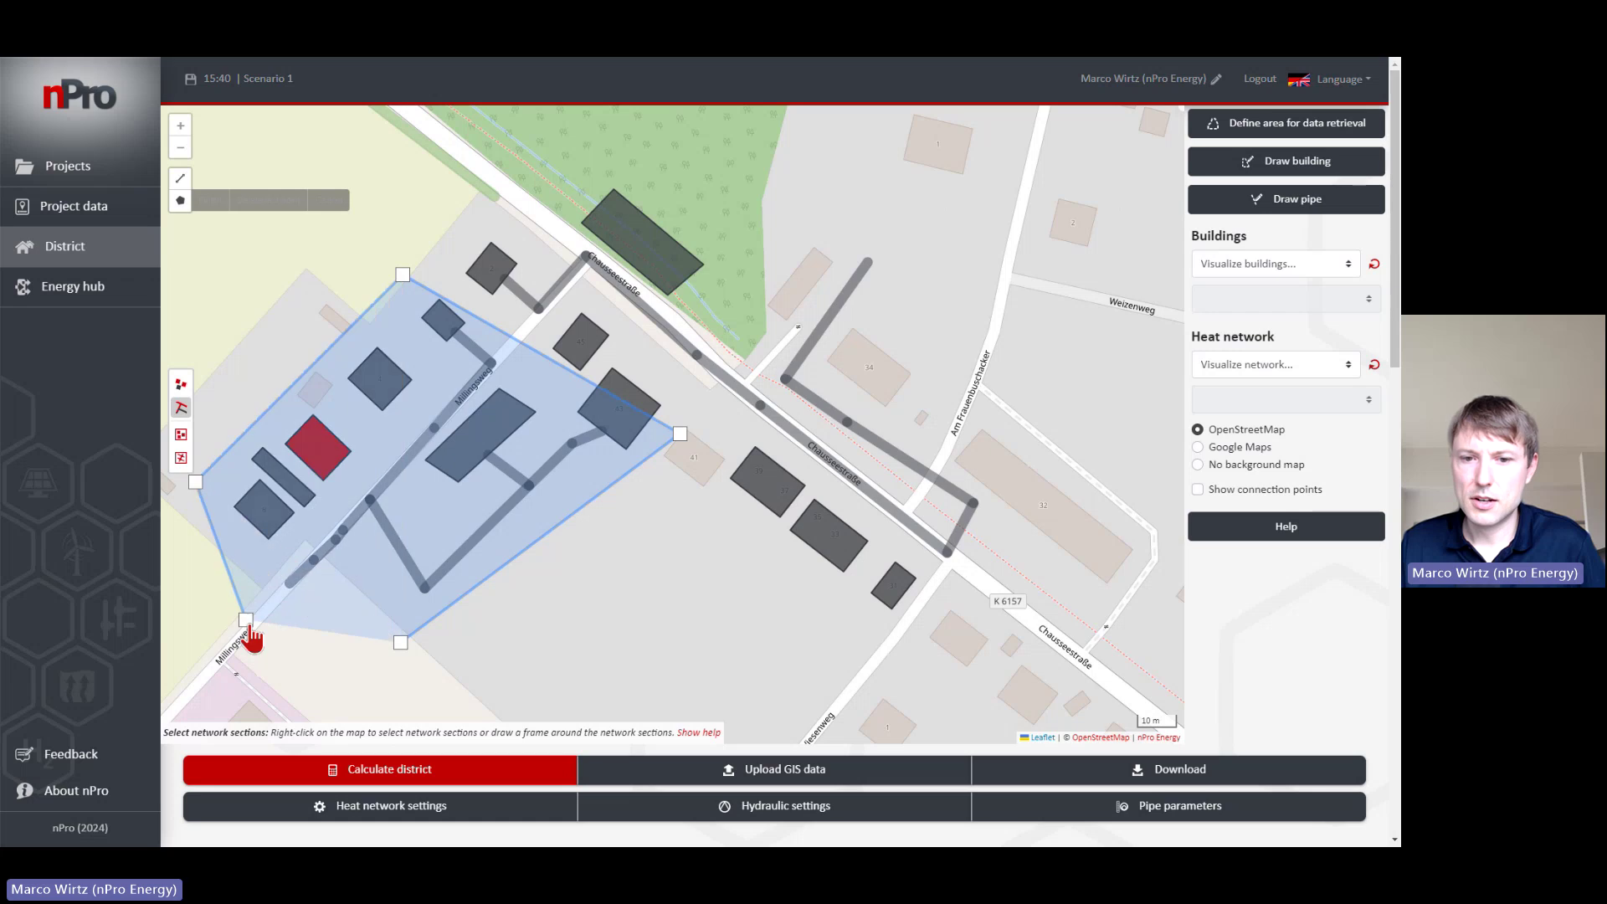
{"action": "left_click", "coordinate": [379, 656]}
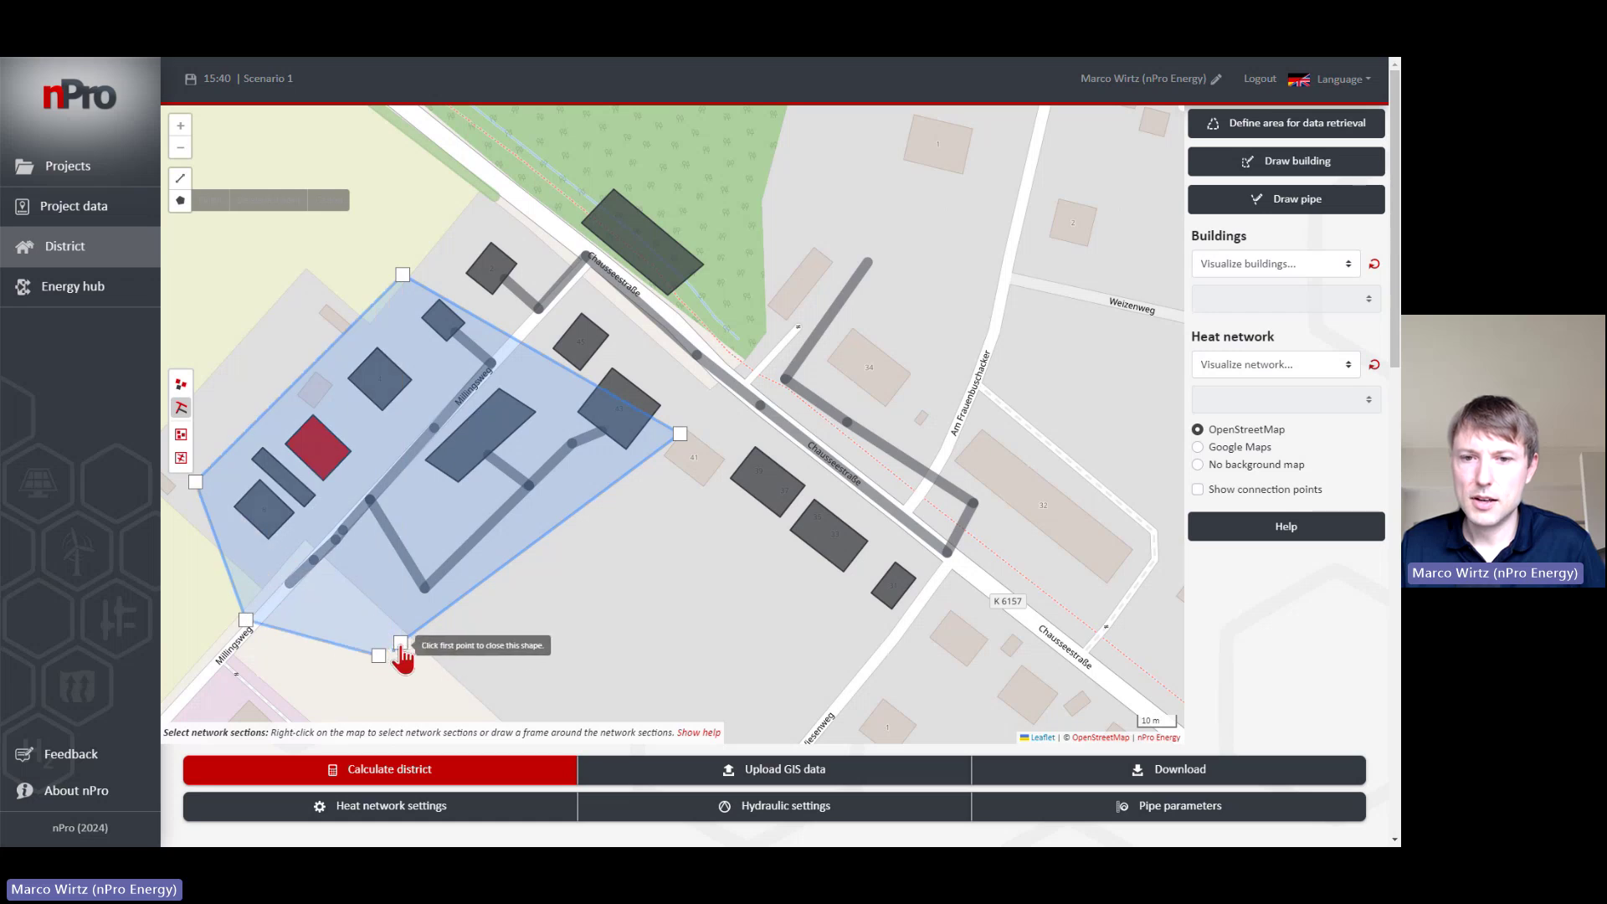
{"action": "left_click", "coordinate": [402, 643]}
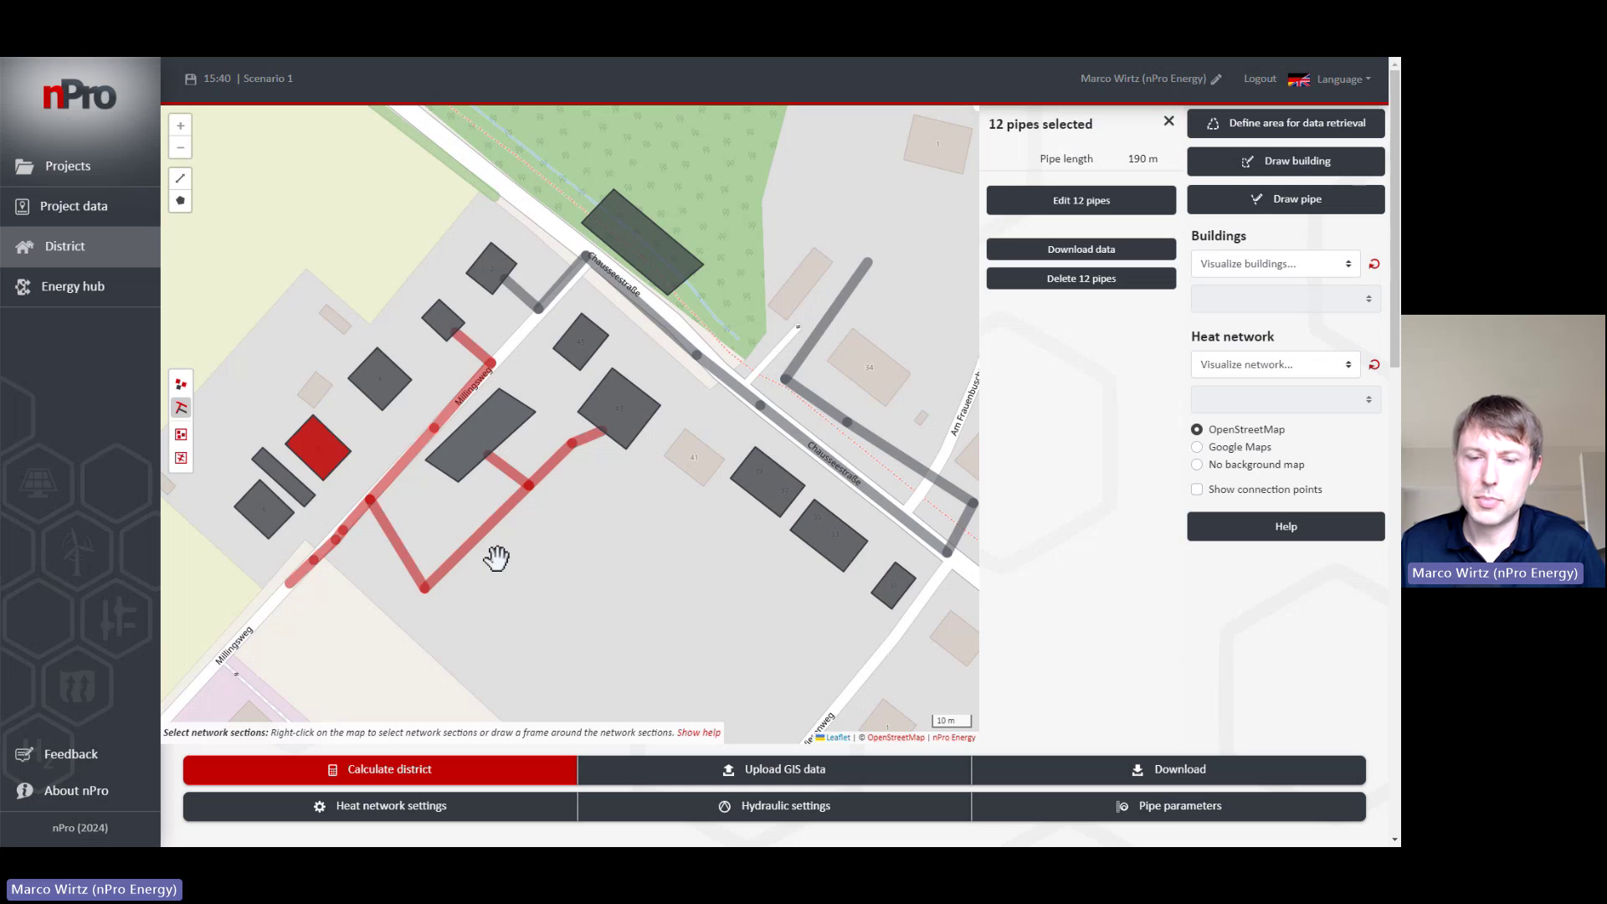
Step: Select all 13 buildings, then all 21 pipes totalling 442 m
{"action": "left_click", "coordinate": [183, 436]}
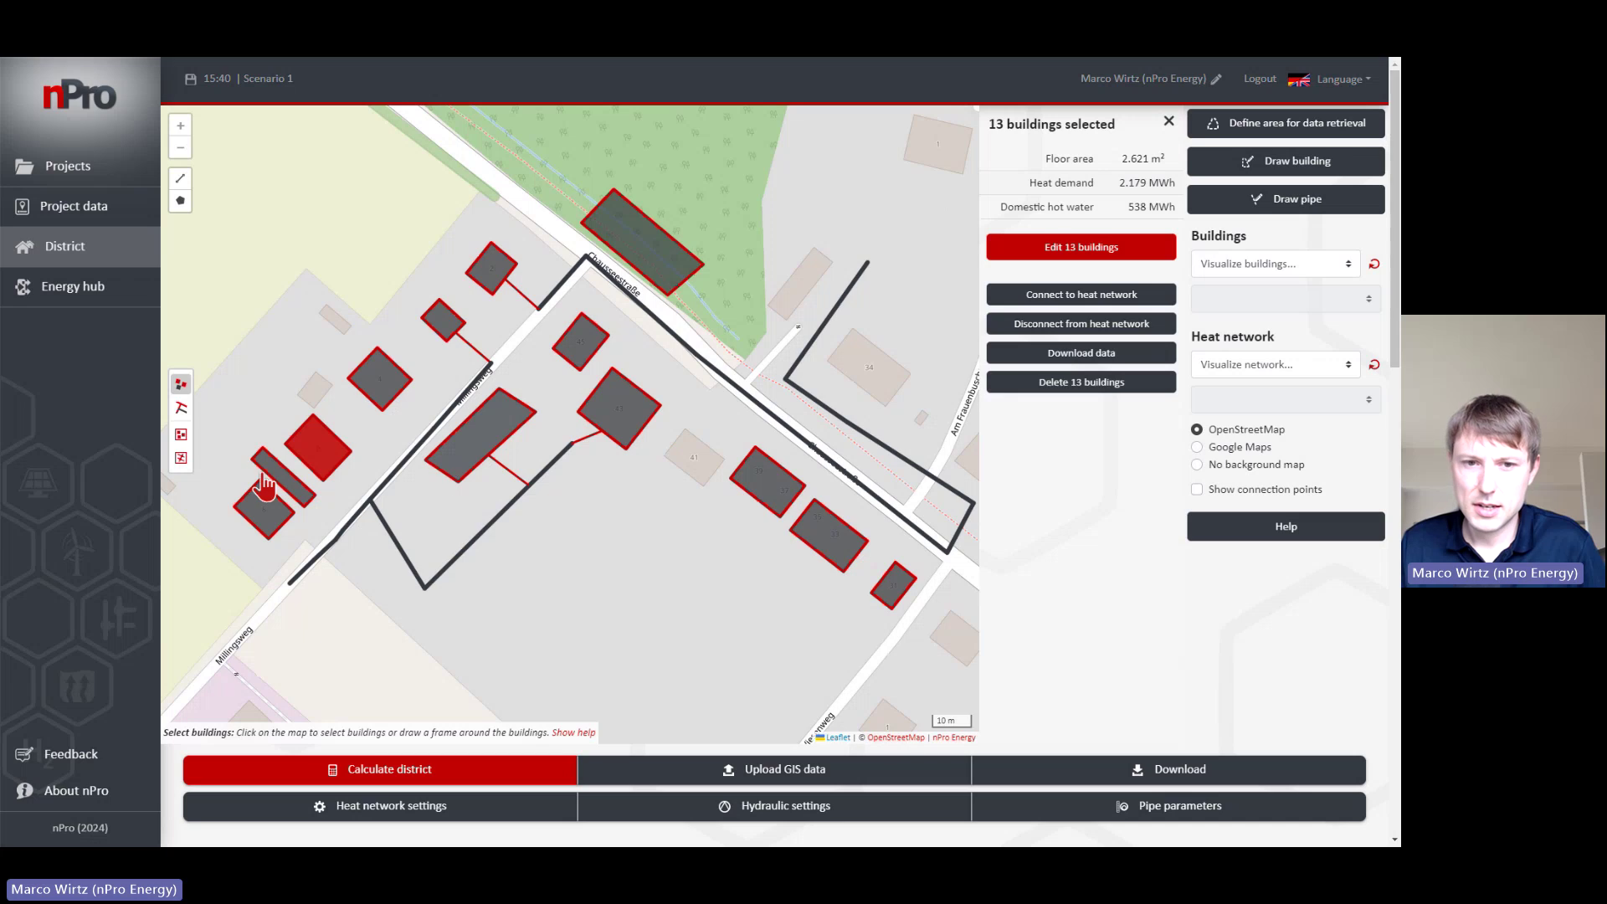
{"action": "left_click", "coordinate": [181, 459]}
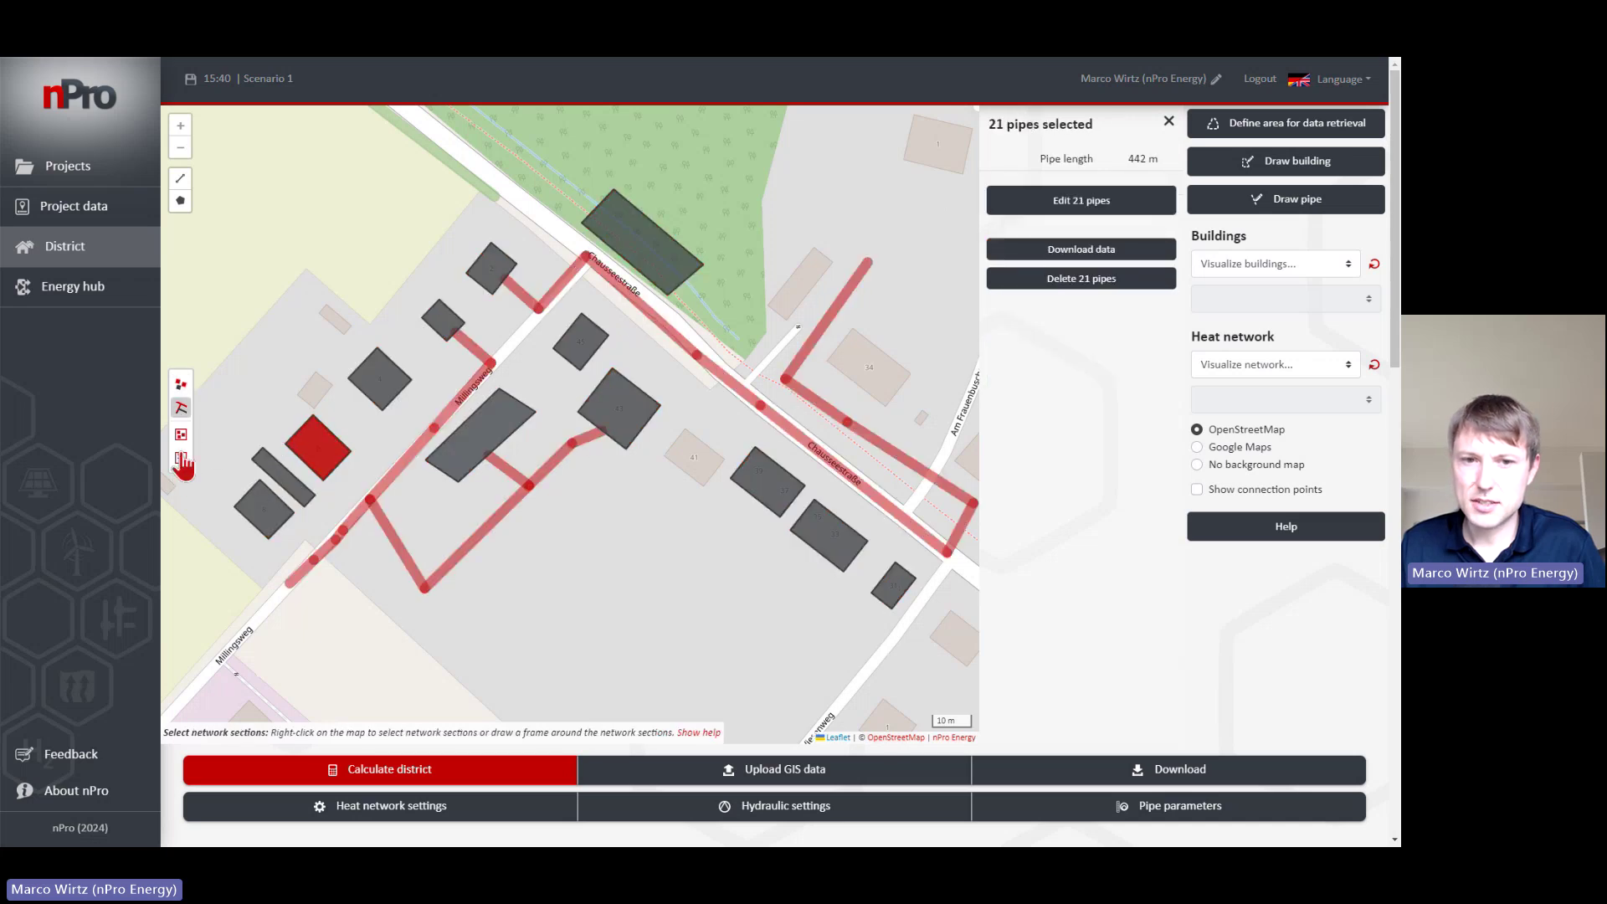
{"action": "left_click_drag", "start_coordinate": [287, 362], "coordinate": [302, 388]}
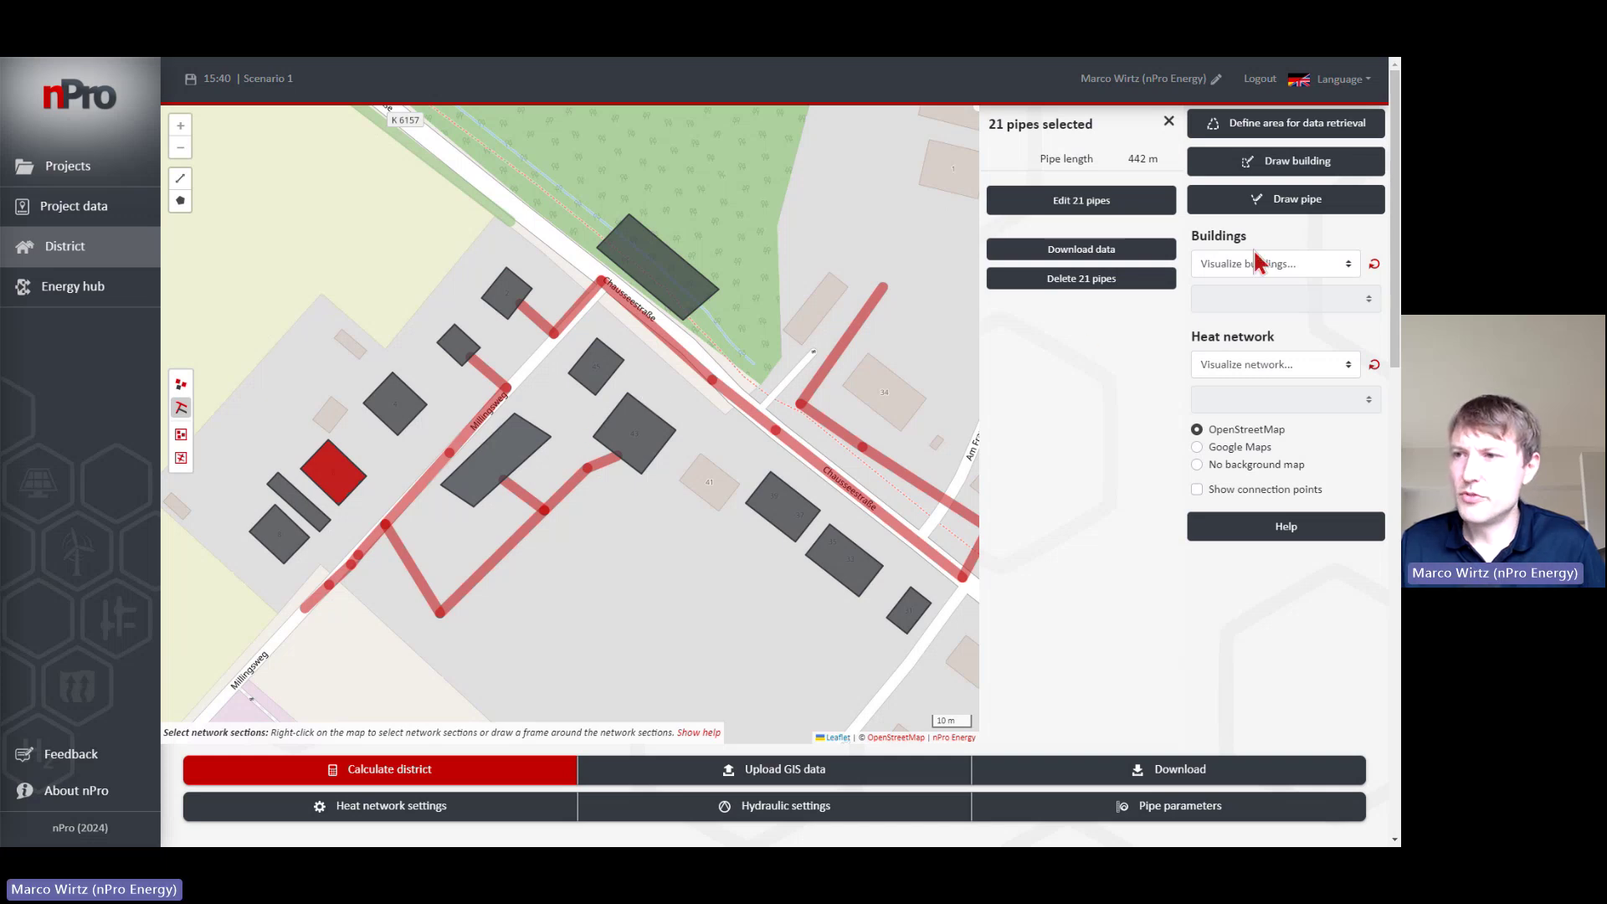
Step: Colour the buildings by Floor area via the Visualize buildings dropdown
{"action": "left_click", "coordinate": [1169, 122]}
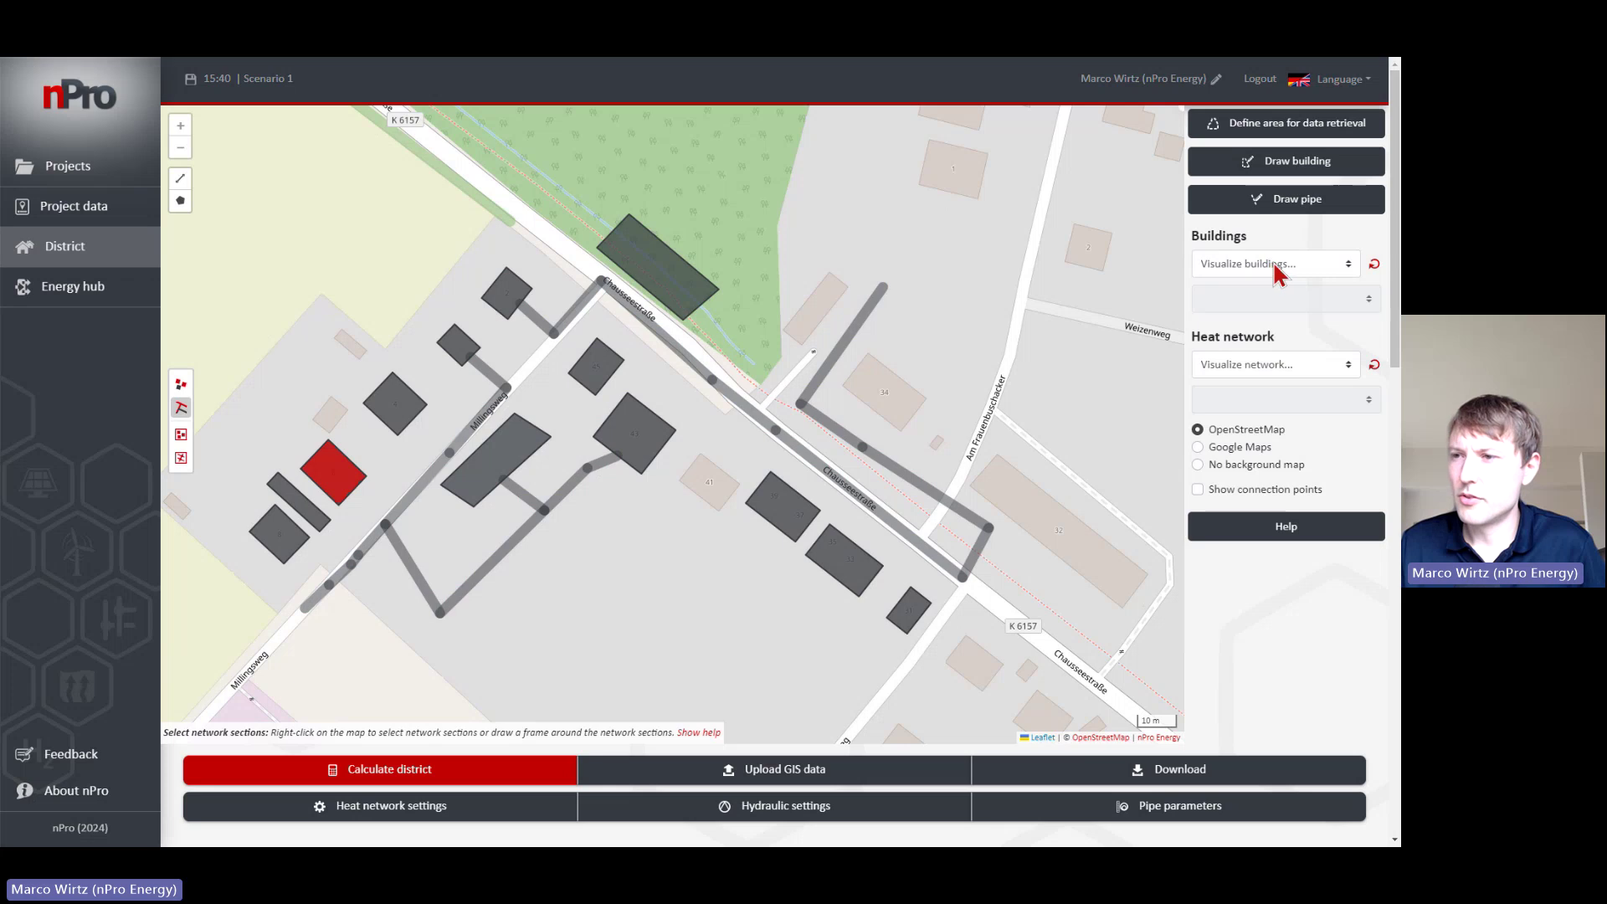
{"action": "left_click", "coordinate": [1275, 268]}
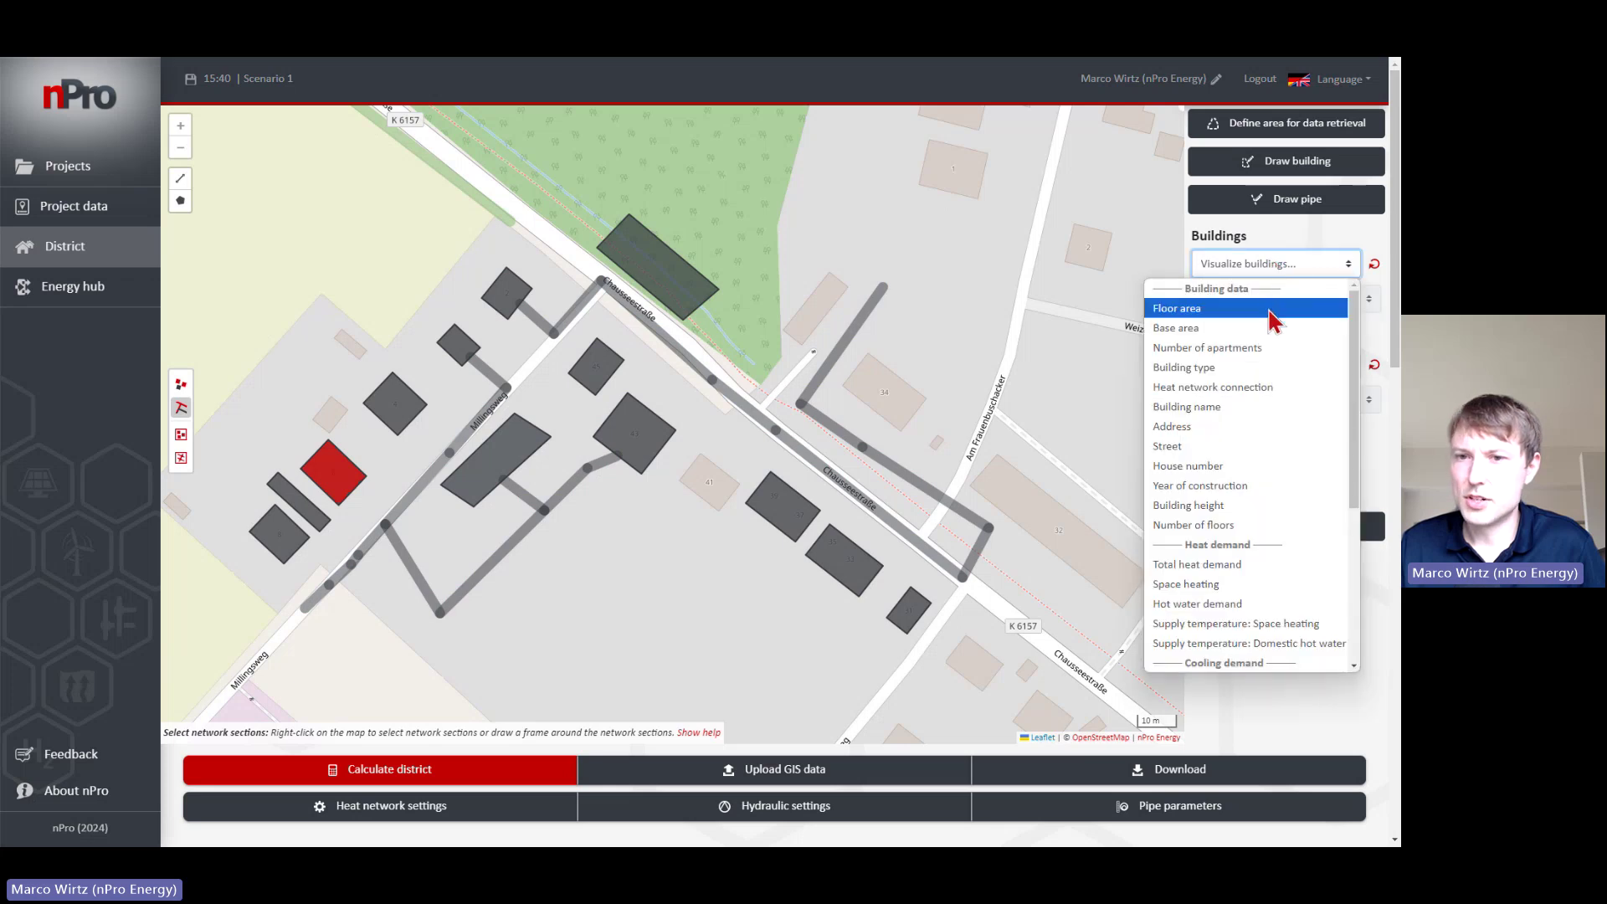
{"action": "left_click", "coordinate": [1271, 309]}
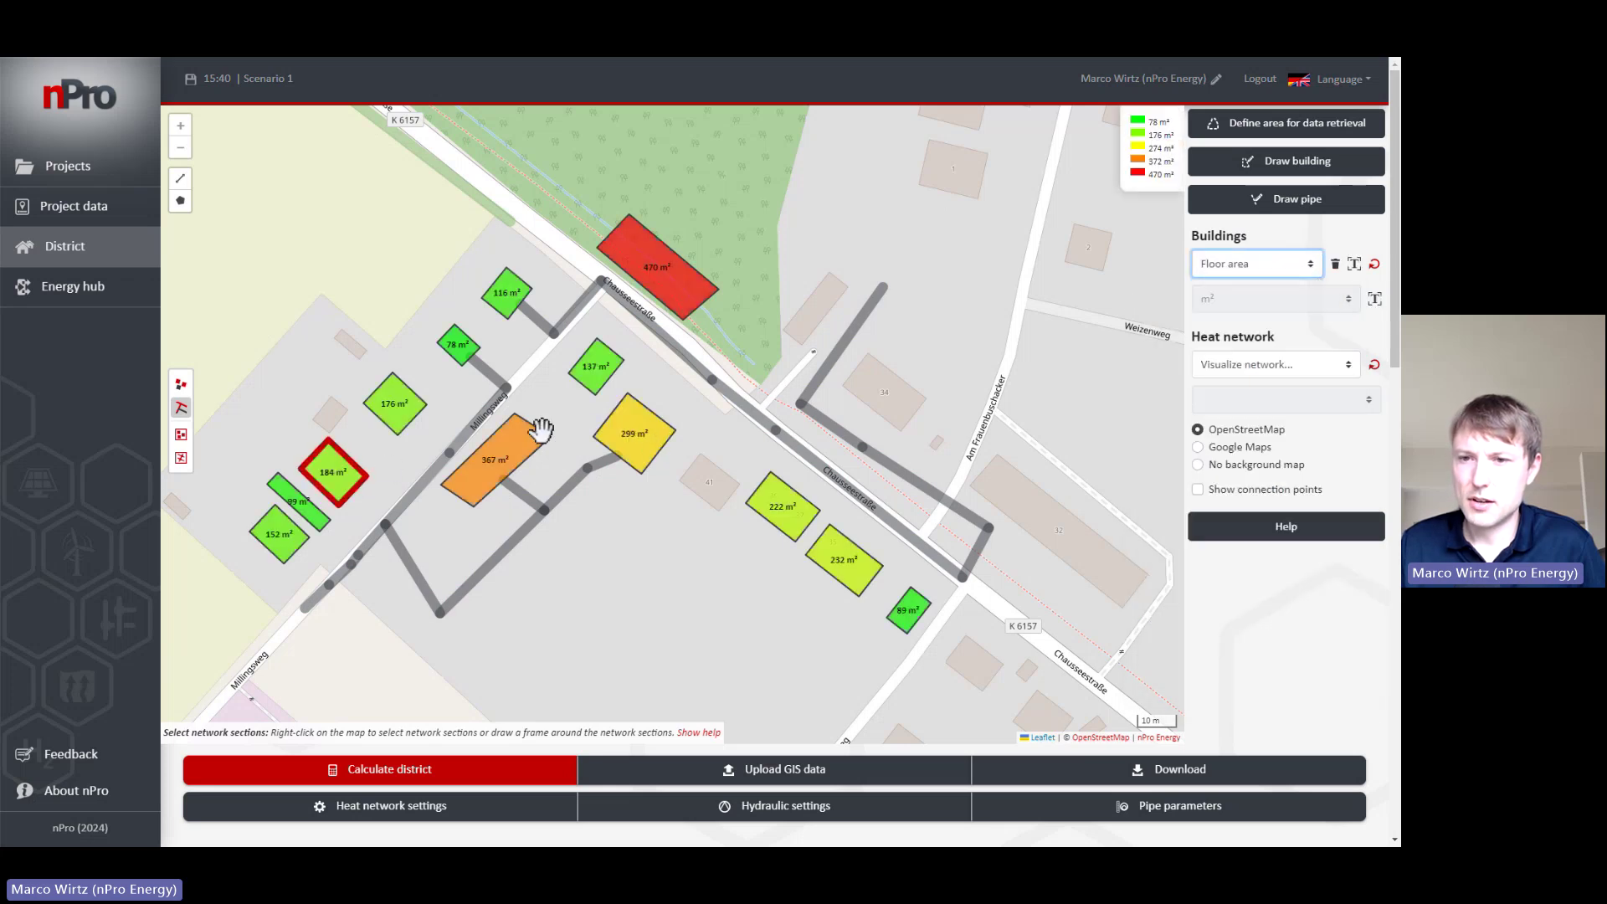
{"action": "left_click_drag", "start_coordinate": [742, 363], "coordinate": [722, 389]}
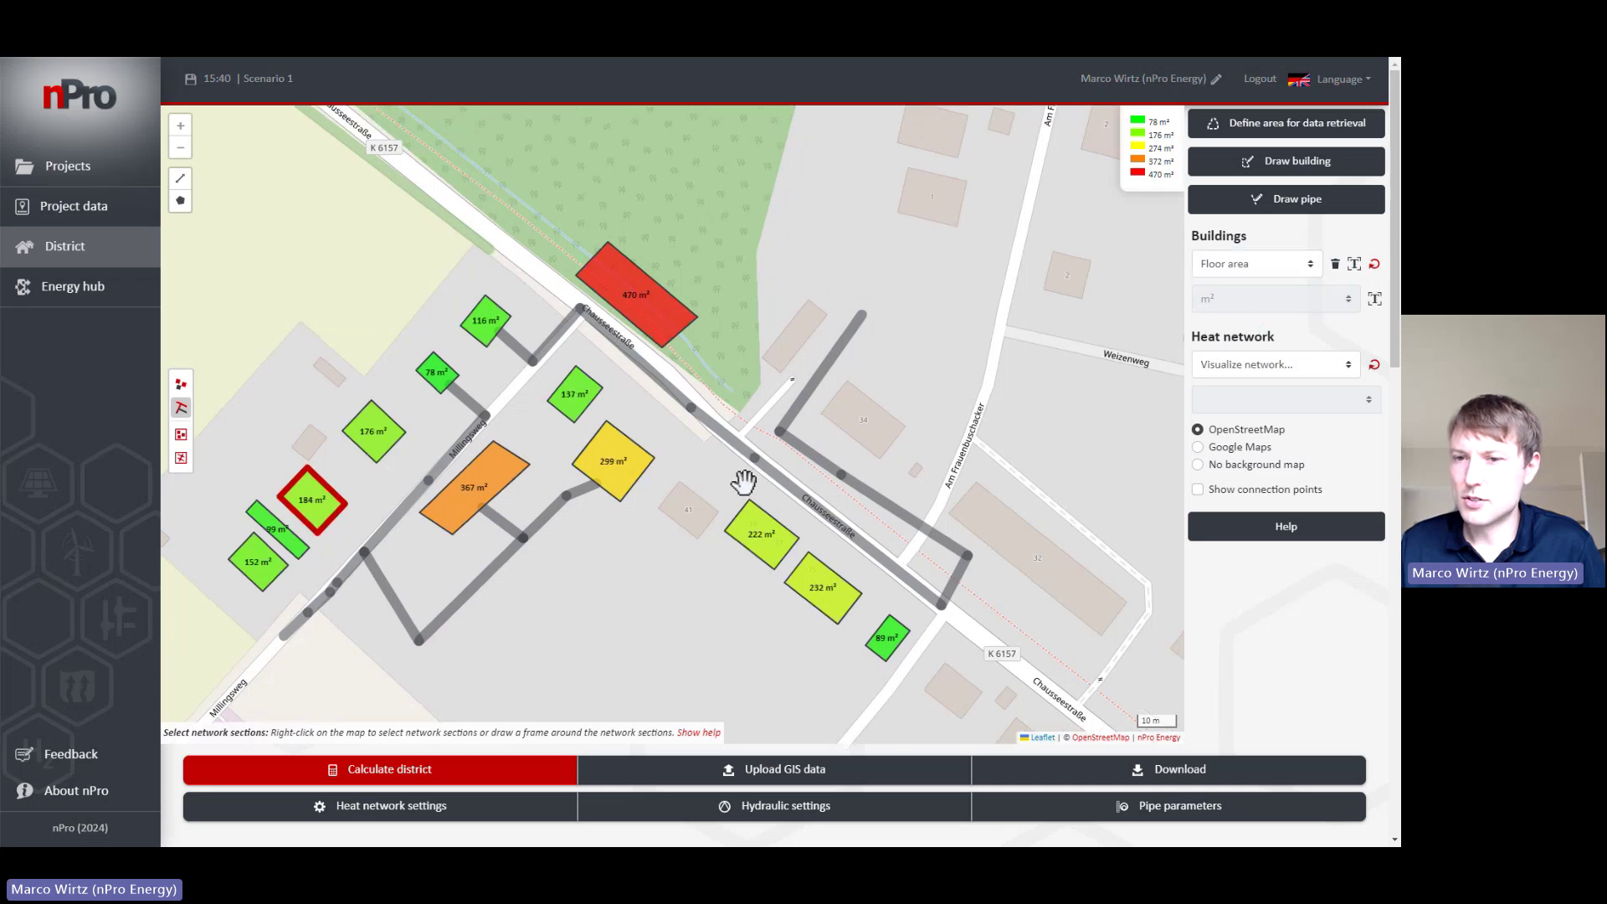
Step: Toggle the floor-area labels and their m² units off and back on
{"action": "left_click", "coordinate": [1355, 265]}
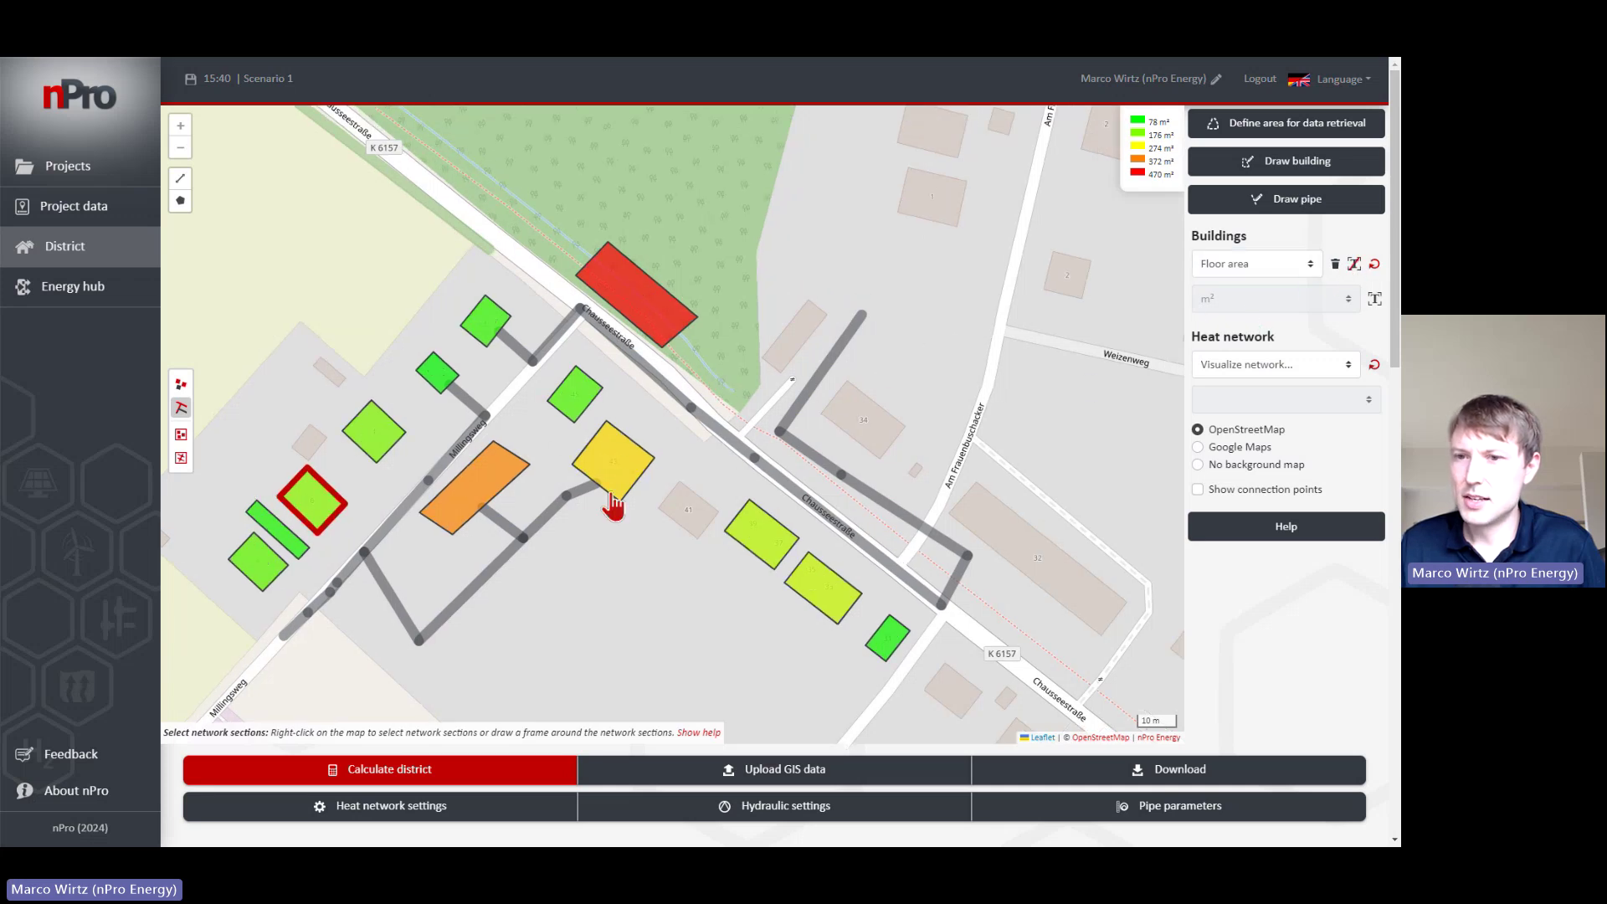
{"action": "left_click", "coordinate": [1355, 265]}
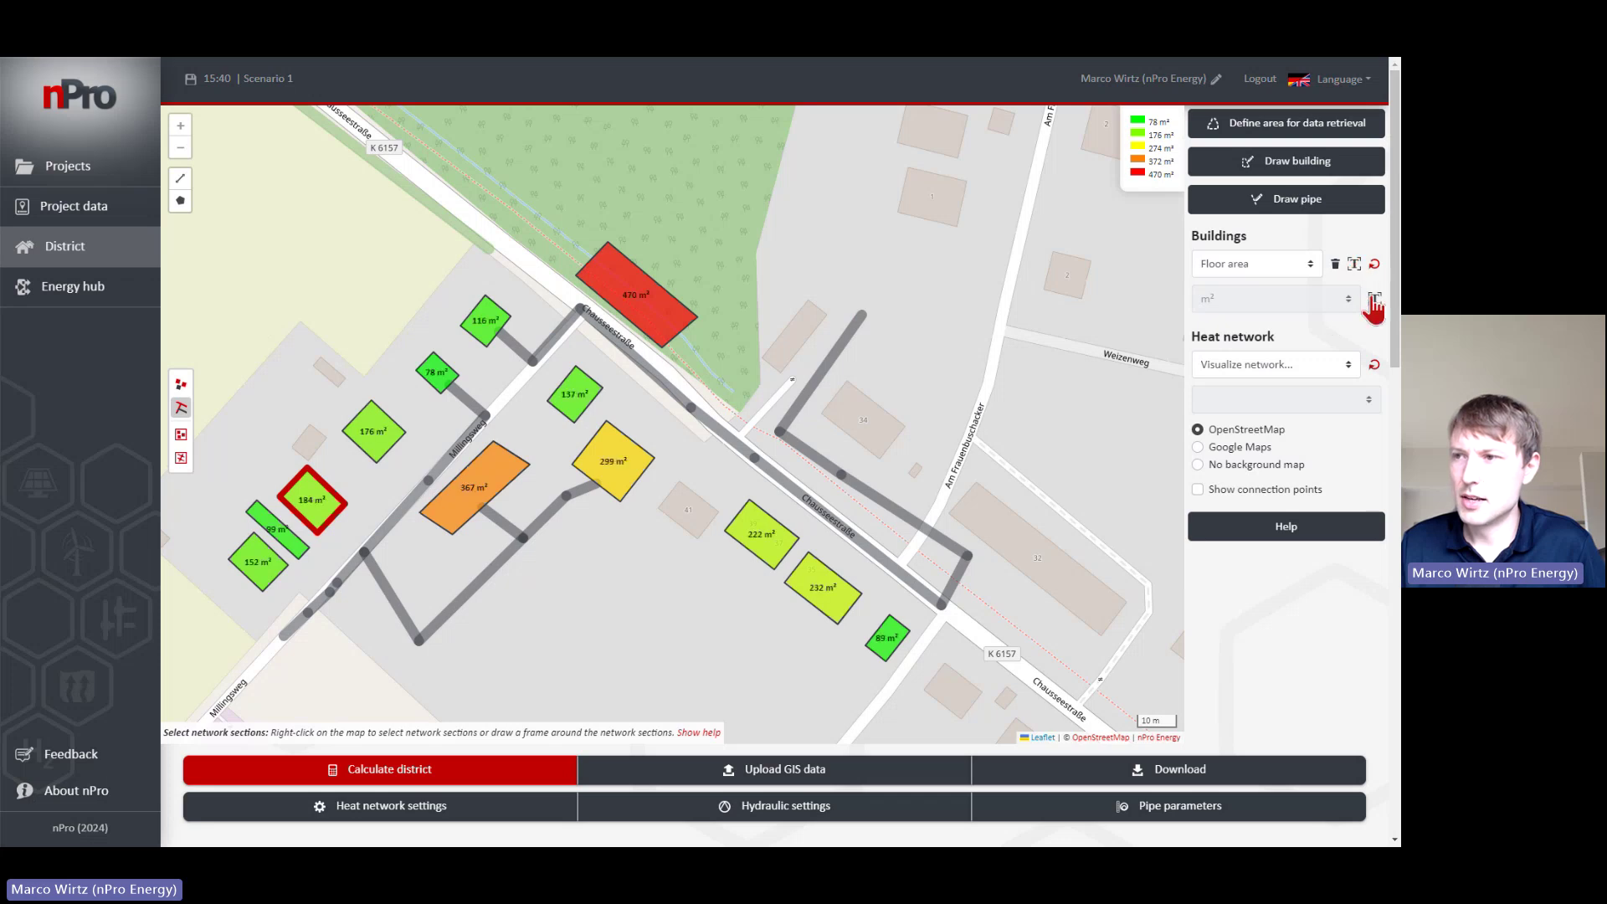
{"action": "left_click", "coordinate": [1370, 299]}
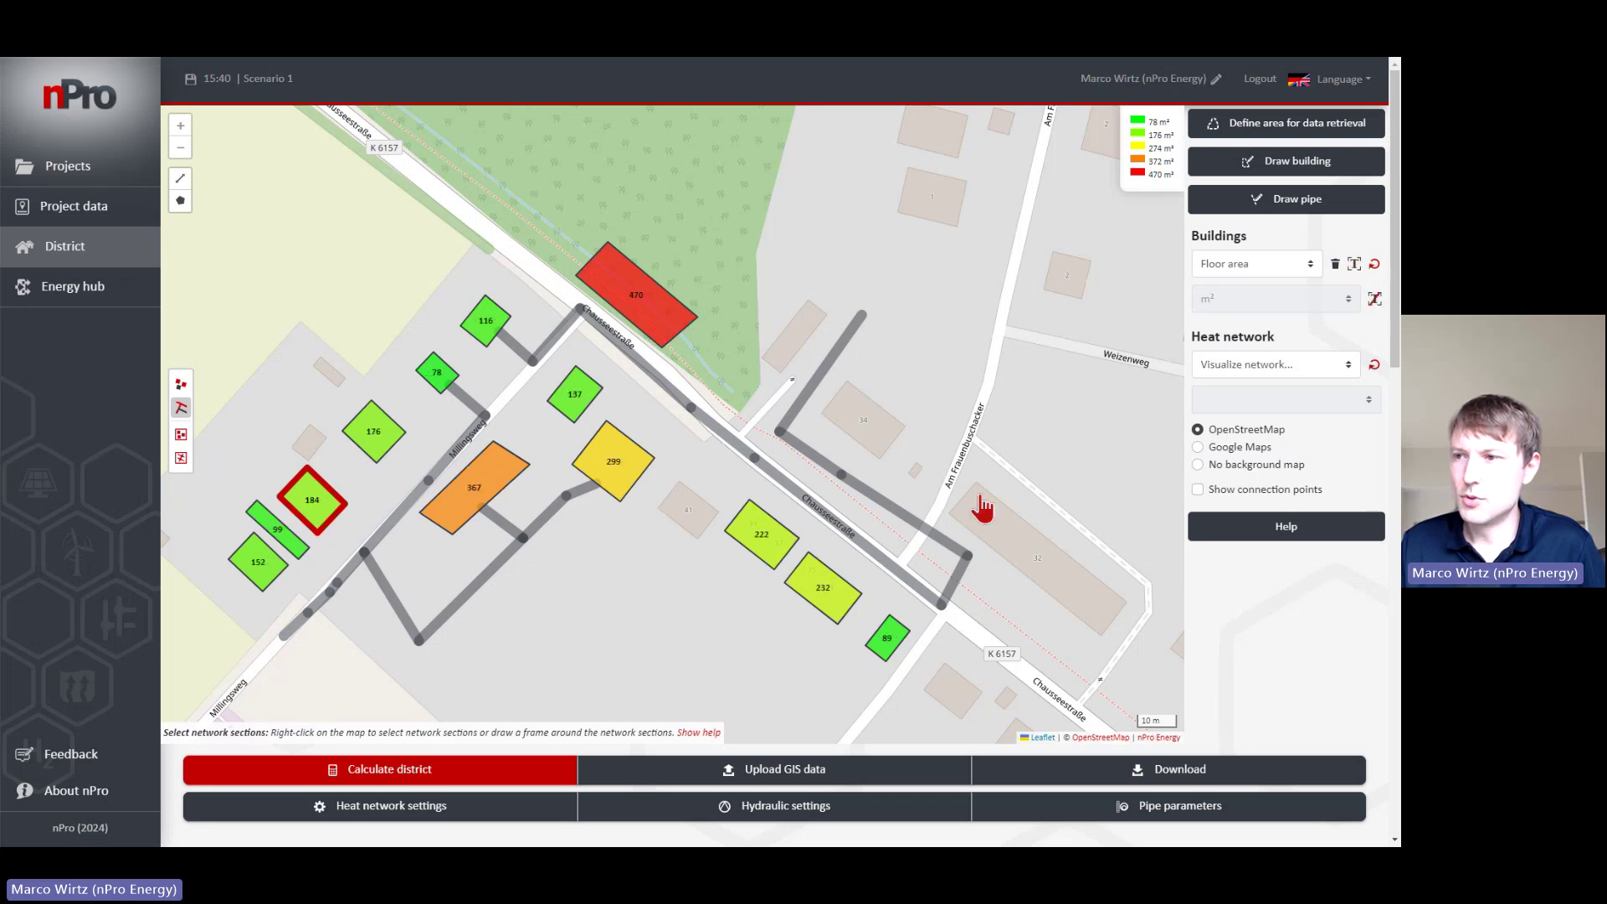
{"action": "left_click", "coordinate": [1374, 300]}
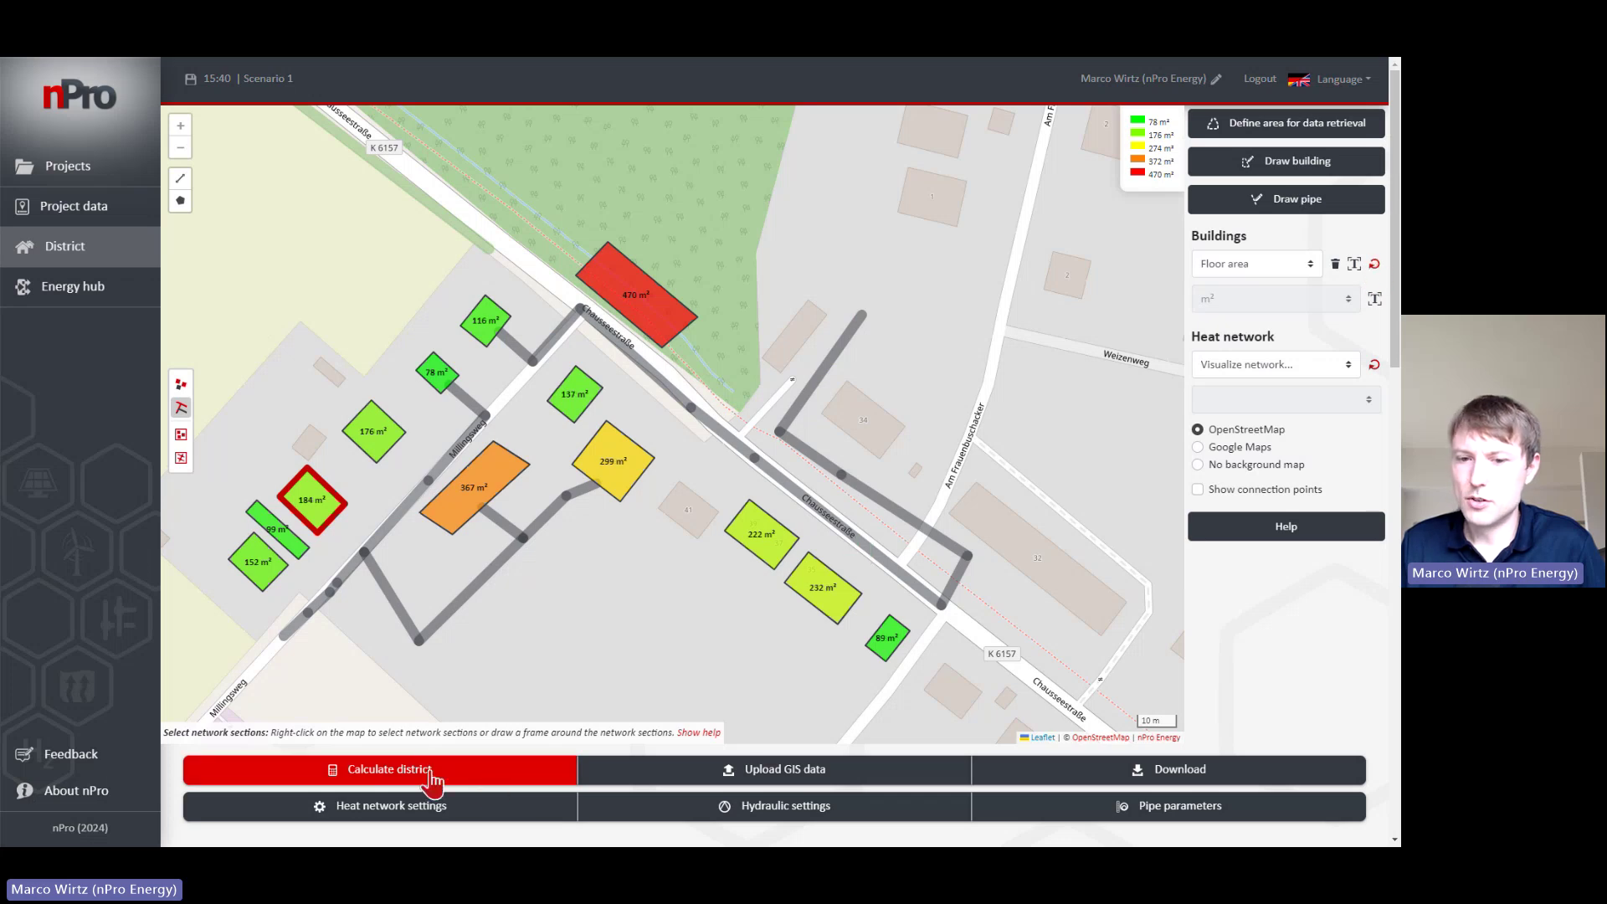
Step: Try Google Maps, settle on No background map, and toggle connection points on then off
{"action": "left_click", "coordinate": [1234, 452]}
{"action": "left_click", "coordinate": [1237, 465]}
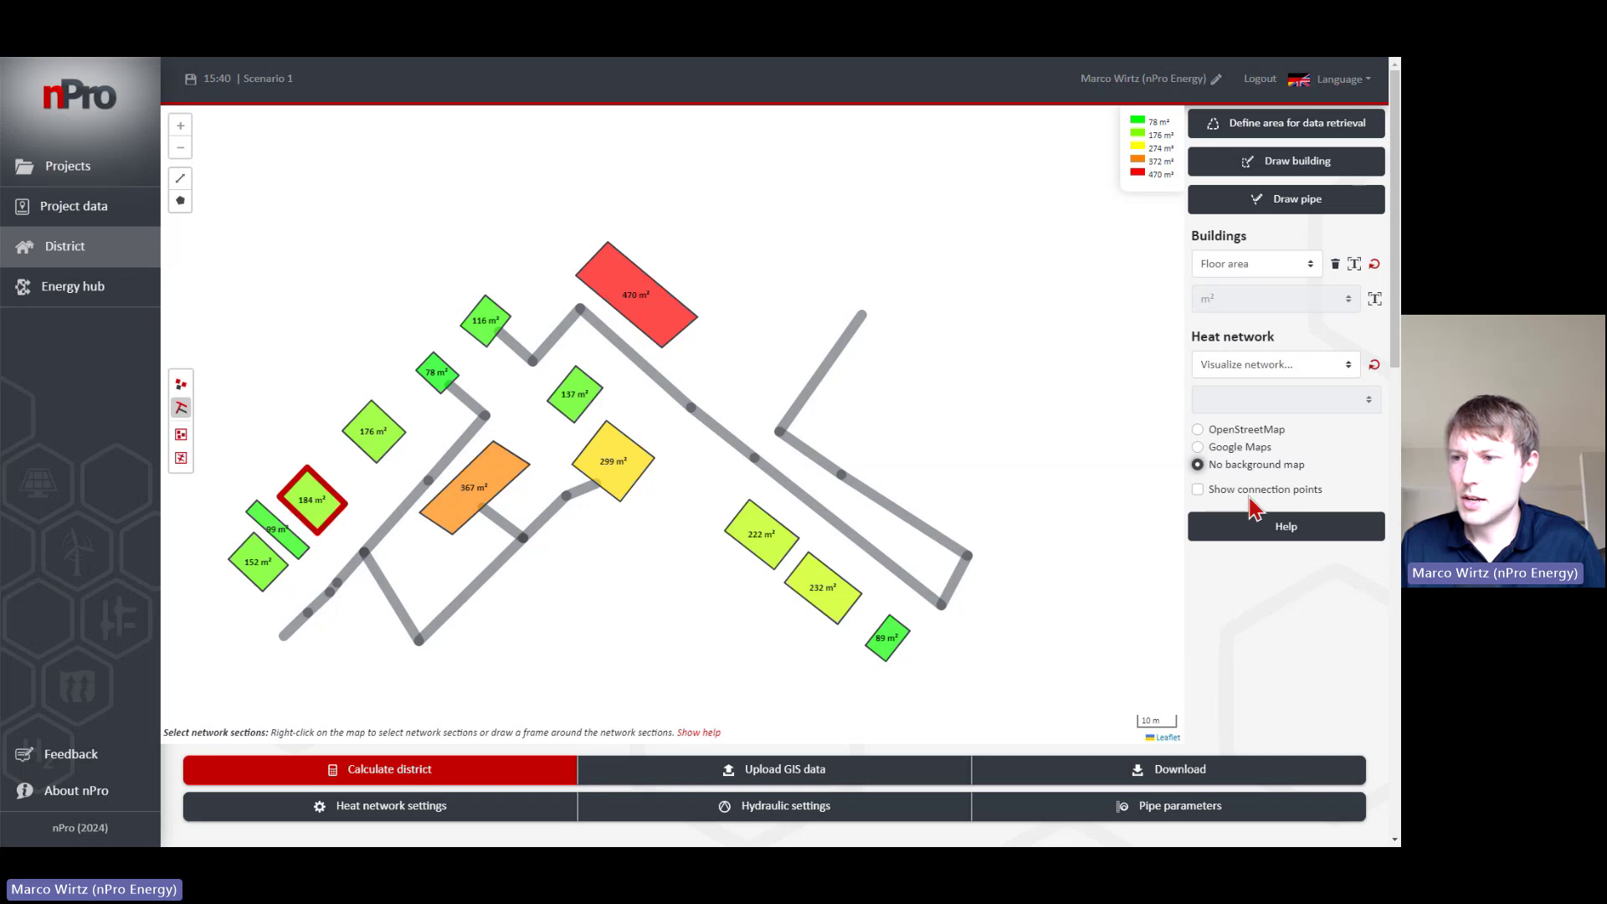
{"action": "left_click", "coordinate": [1246, 492]}
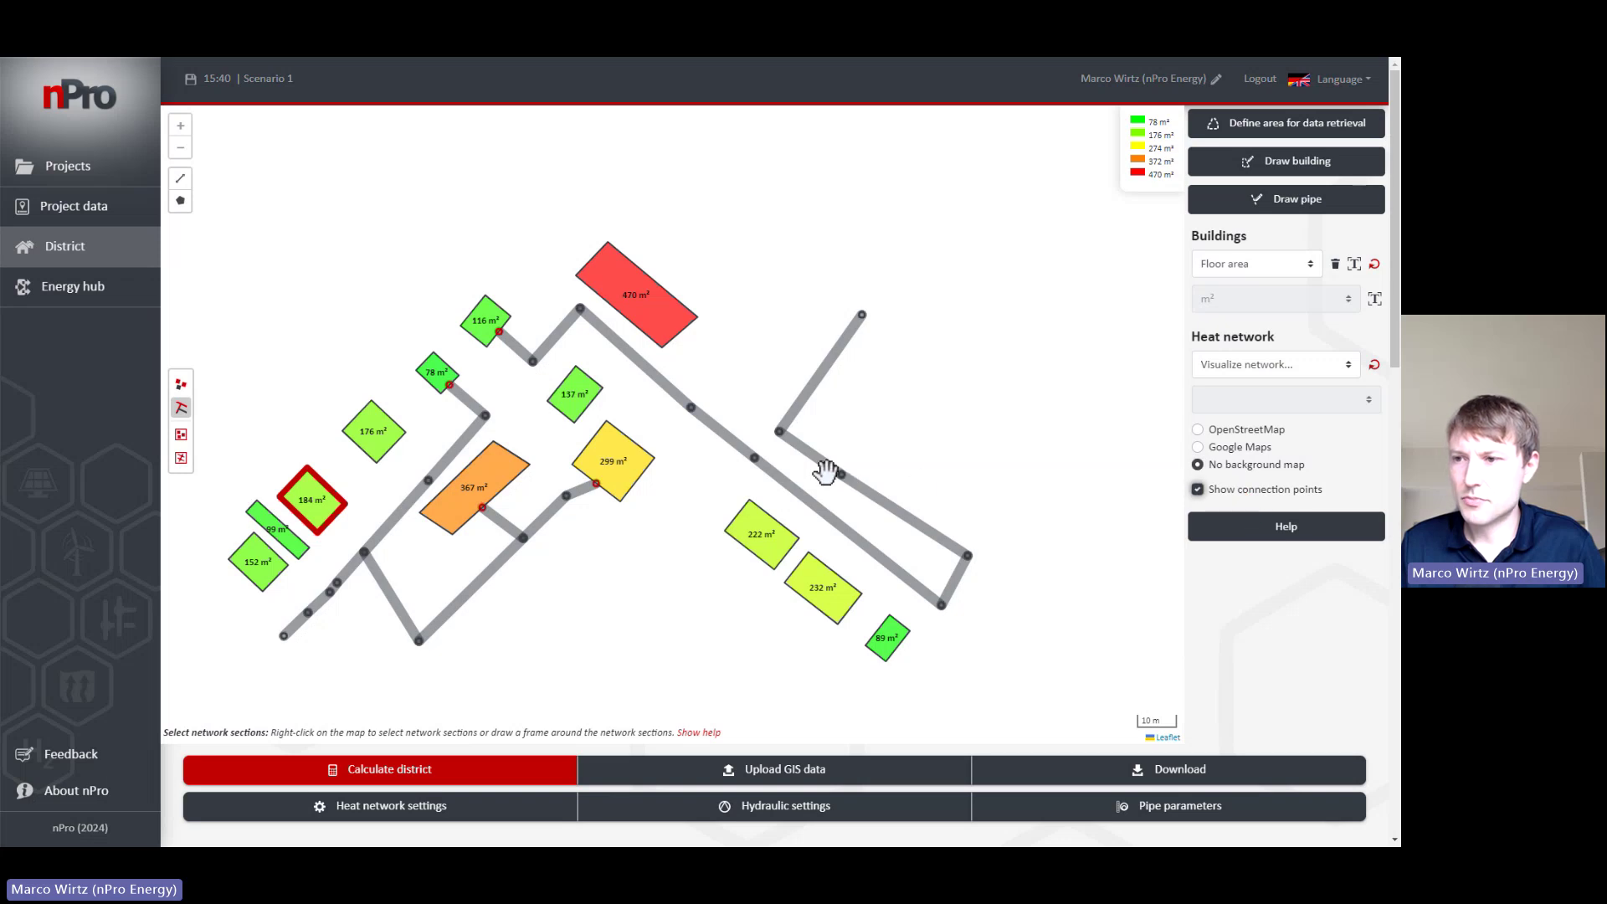
{"action": "scroll", "coordinate": [376, 569], "scroll_direction": "up", "scroll_amount": 2}
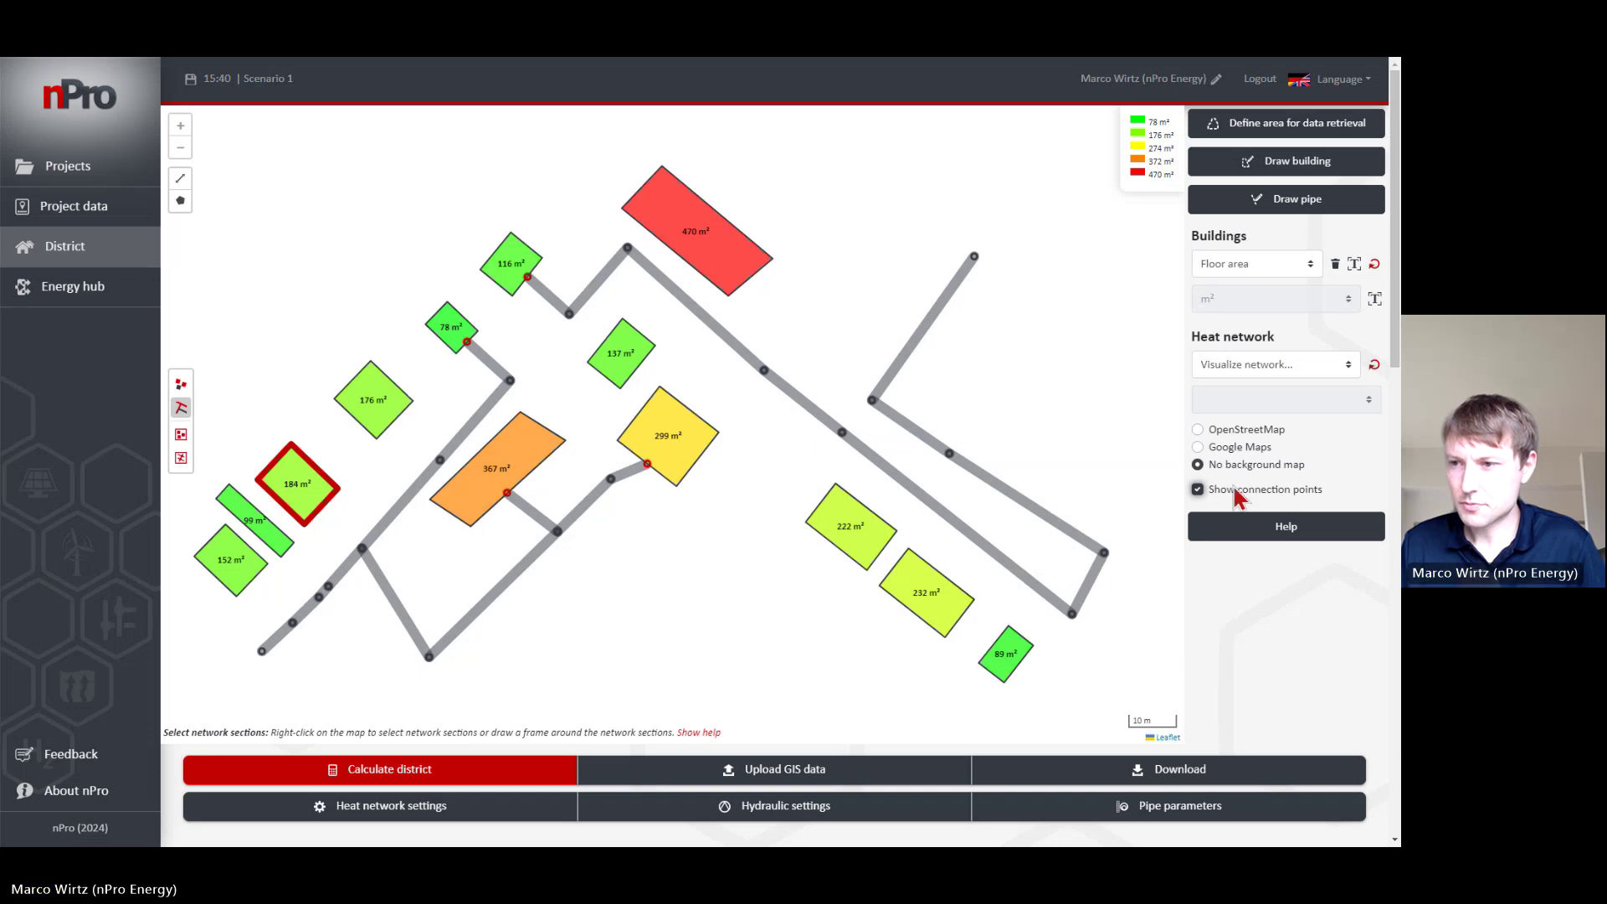
{"action": "left_click", "coordinate": [1239, 494]}
{"action": "scroll", "coordinate": [676, 517], "scroll_direction": "down", "scroll_amount": 1}
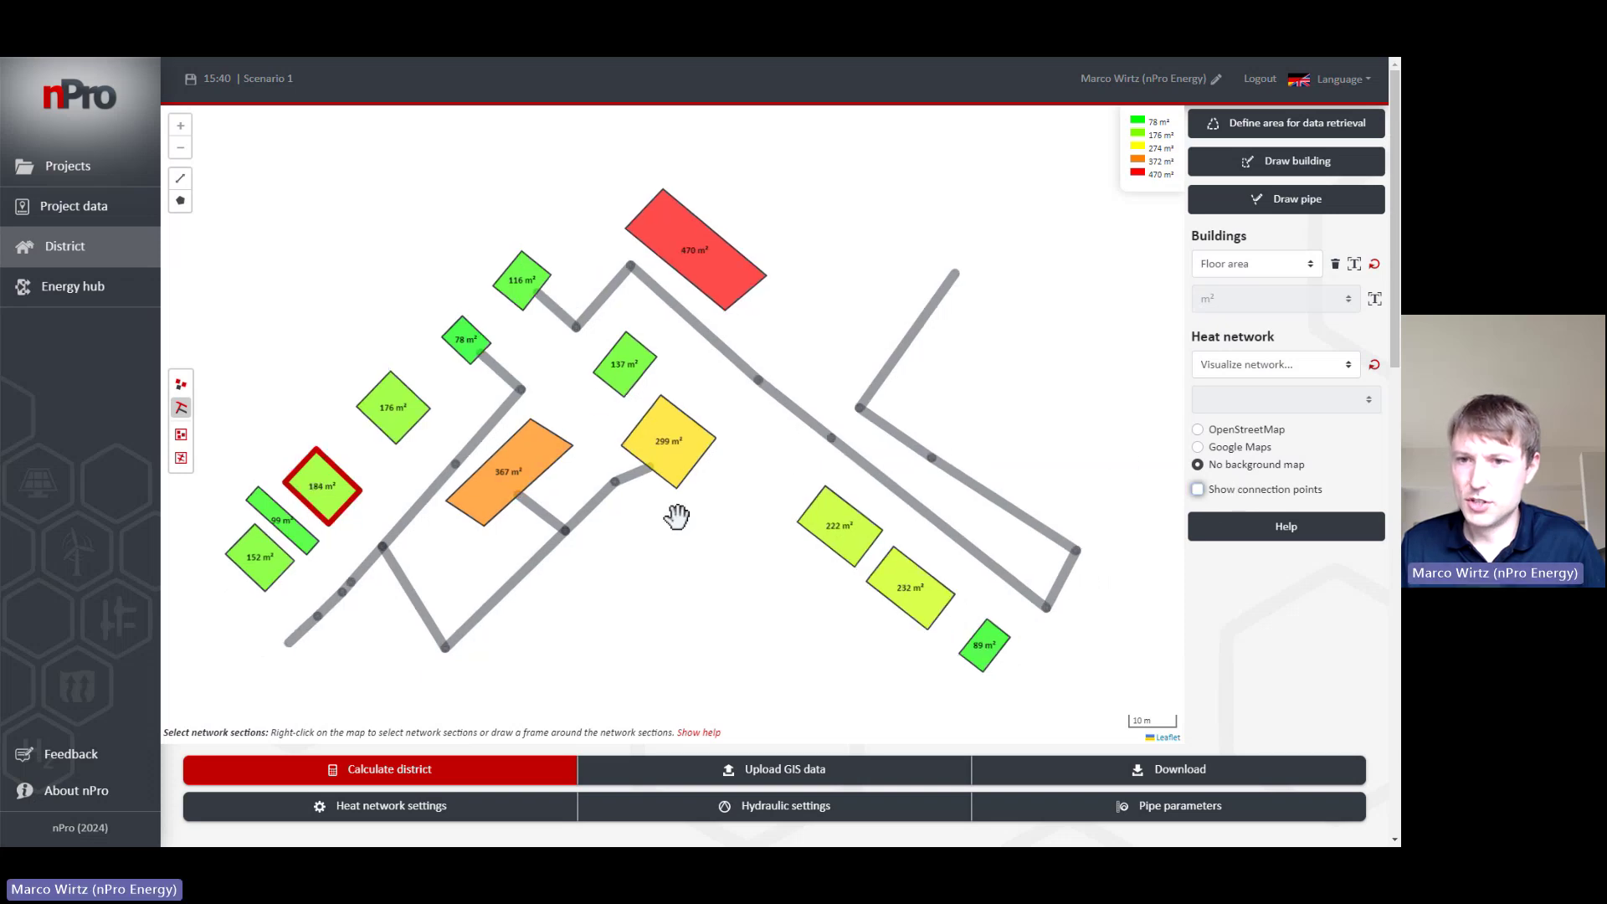
{"action": "scroll", "coordinate": [676, 516], "scroll_direction": "down", "scroll_amount": 2}
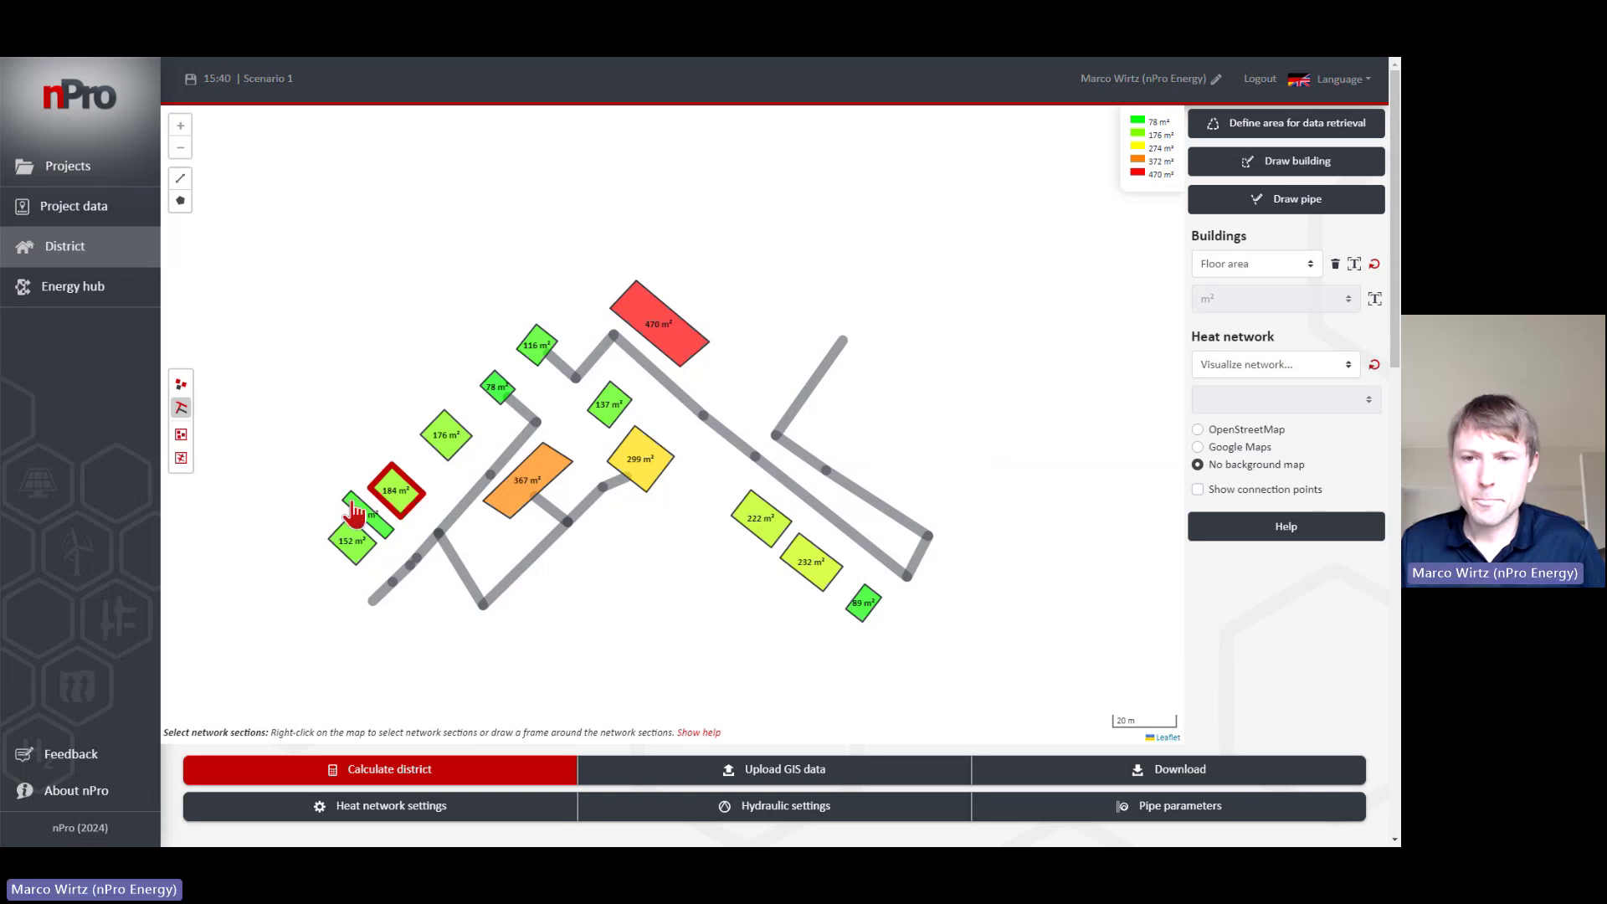
{"action": "scroll", "coordinate": [394, 469], "scroll_direction": "down", "scroll_amount": 3}
{"action": "scroll", "coordinate": [437, 481], "scroll_direction": "down", "scroll_amount": 2}
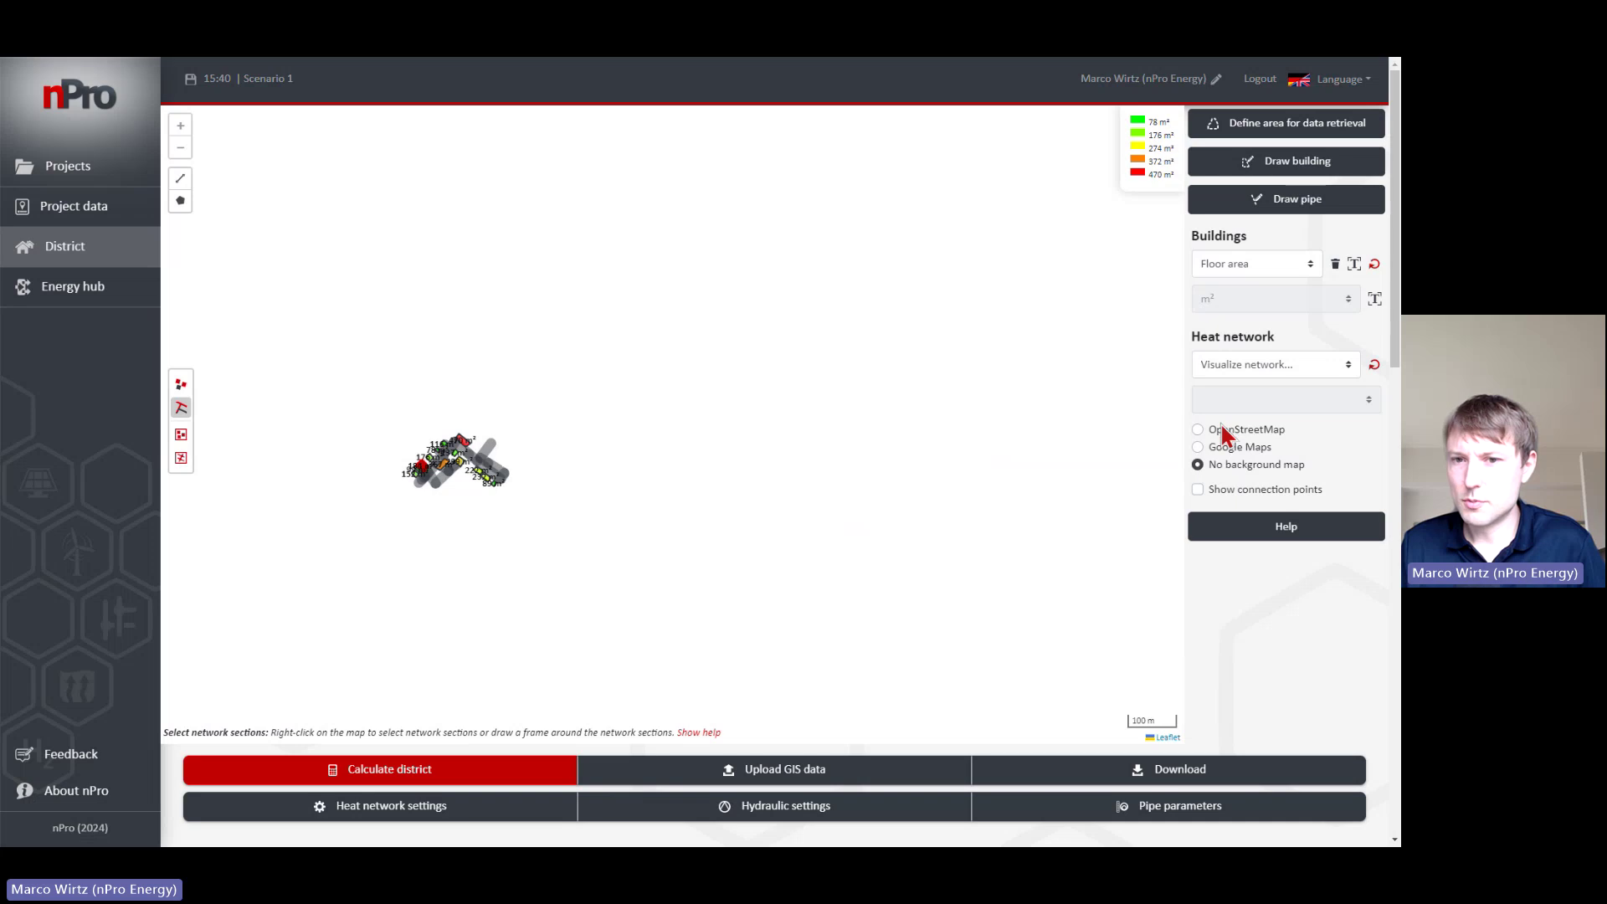
Step: Restore the OpenStreetMap background and zoom out to locate the district near Mittenwalde
{"action": "left_click", "coordinate": [1222, 427]}
{"action": "scroll", "coordinate": [631, 453], "scroll_direction": "down", "scroll_amount": 3}
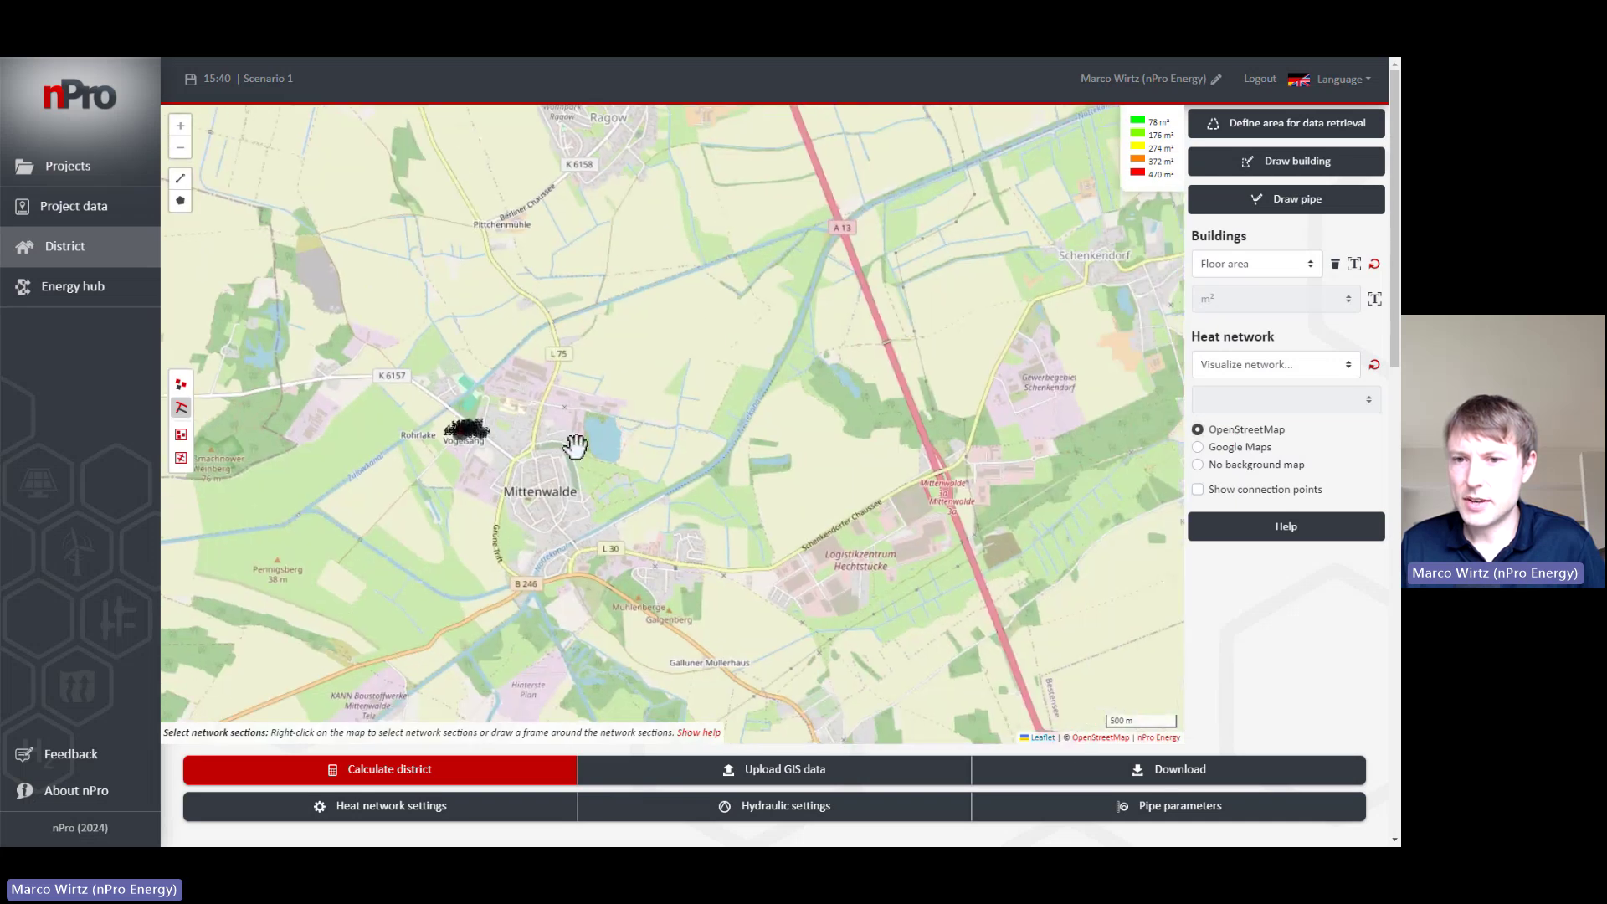
{"action": "scroll", "coordinate": [577, 450], "scroll_direction": "down", "scroll_amount": 3}
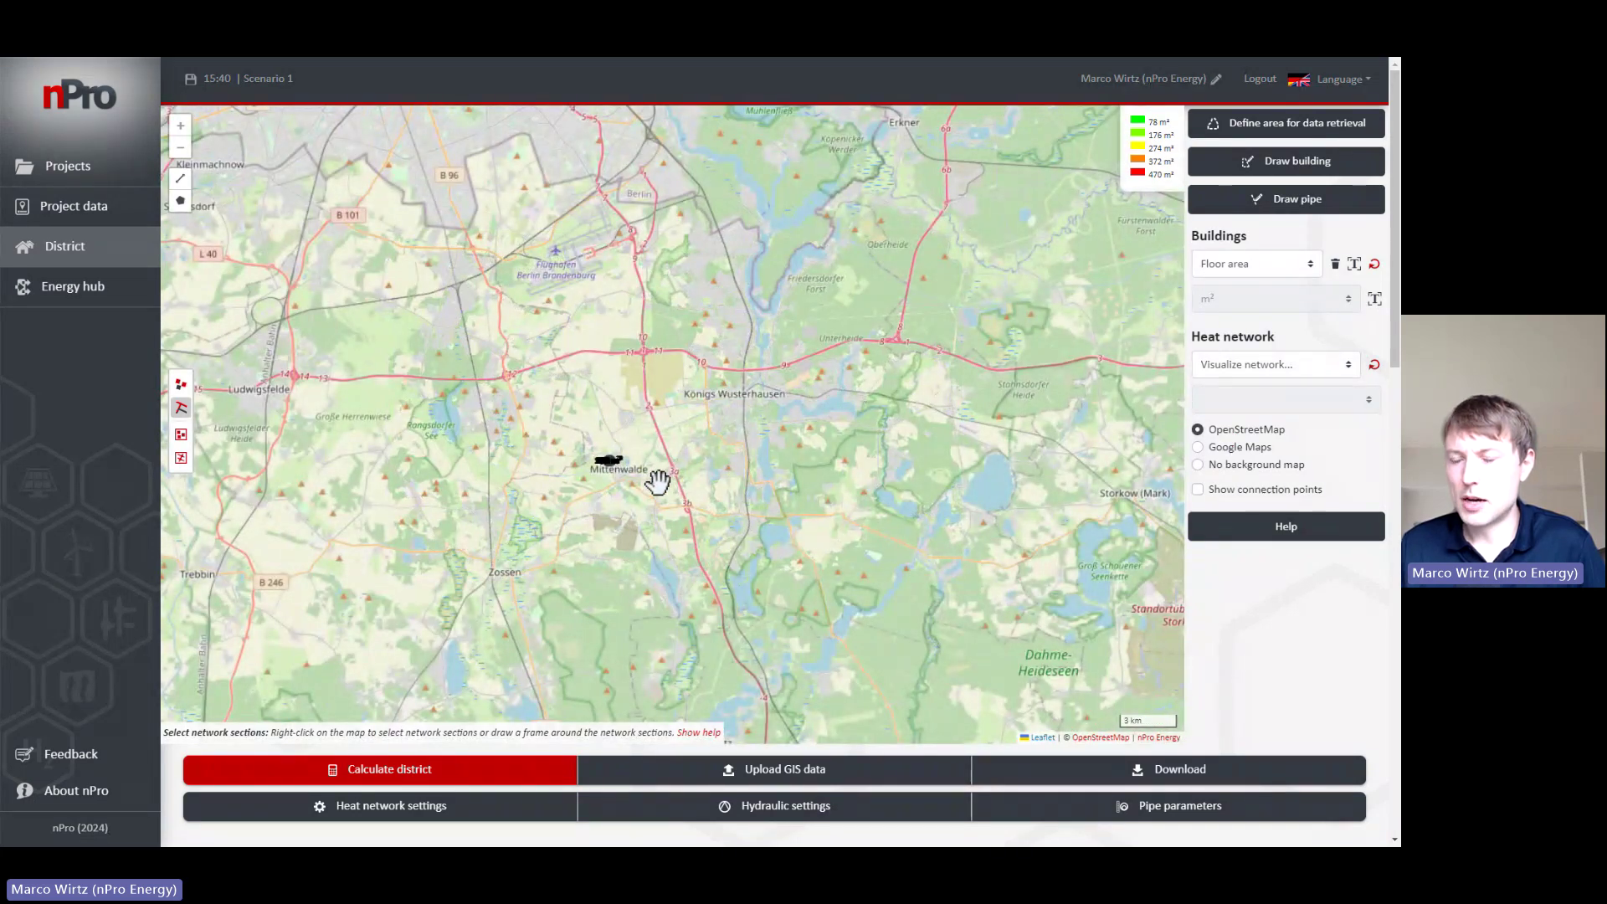
{"action": "left_click_drag", "start_coordinate": [689, 470], "coordinate": [532, 475]}
{"action": "scroll", "coordinate": [533, 471], "scroll_direction": "down", "scroll_amount": 2}
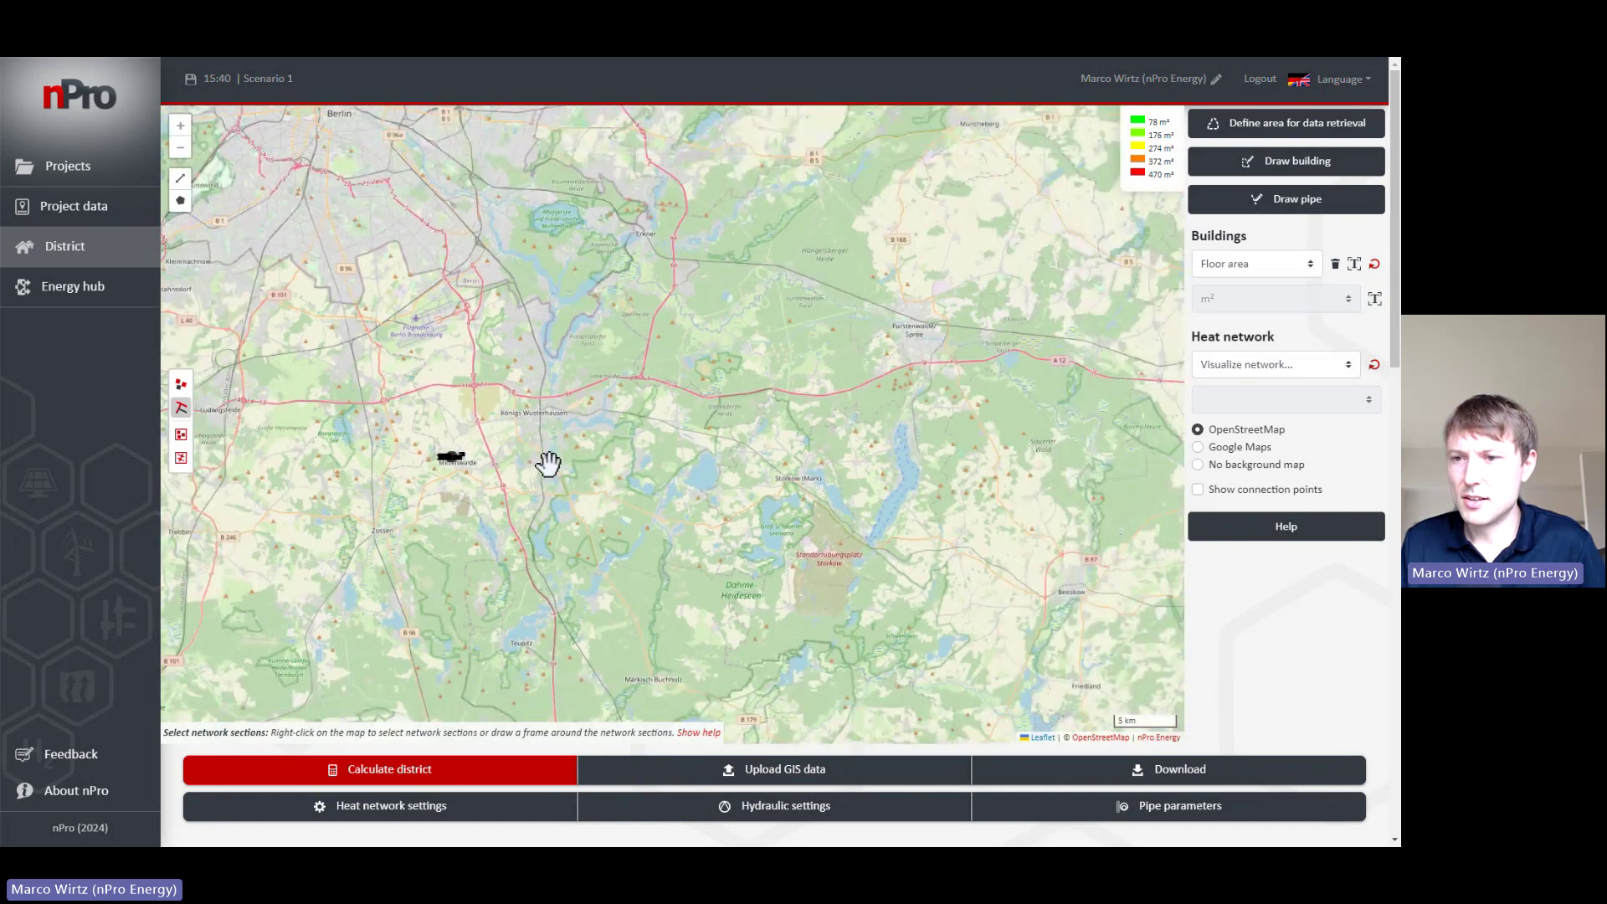
{"action": "mouse_move", "coordinate": [538, 477]}
{"action": "left_mouse_down"}
{"action": "mouse_move", "coordinate": [539, 453]}
{"action": "mouse_move", "coordinate": [555, 477]}
{"action": "left_mouse_up"}
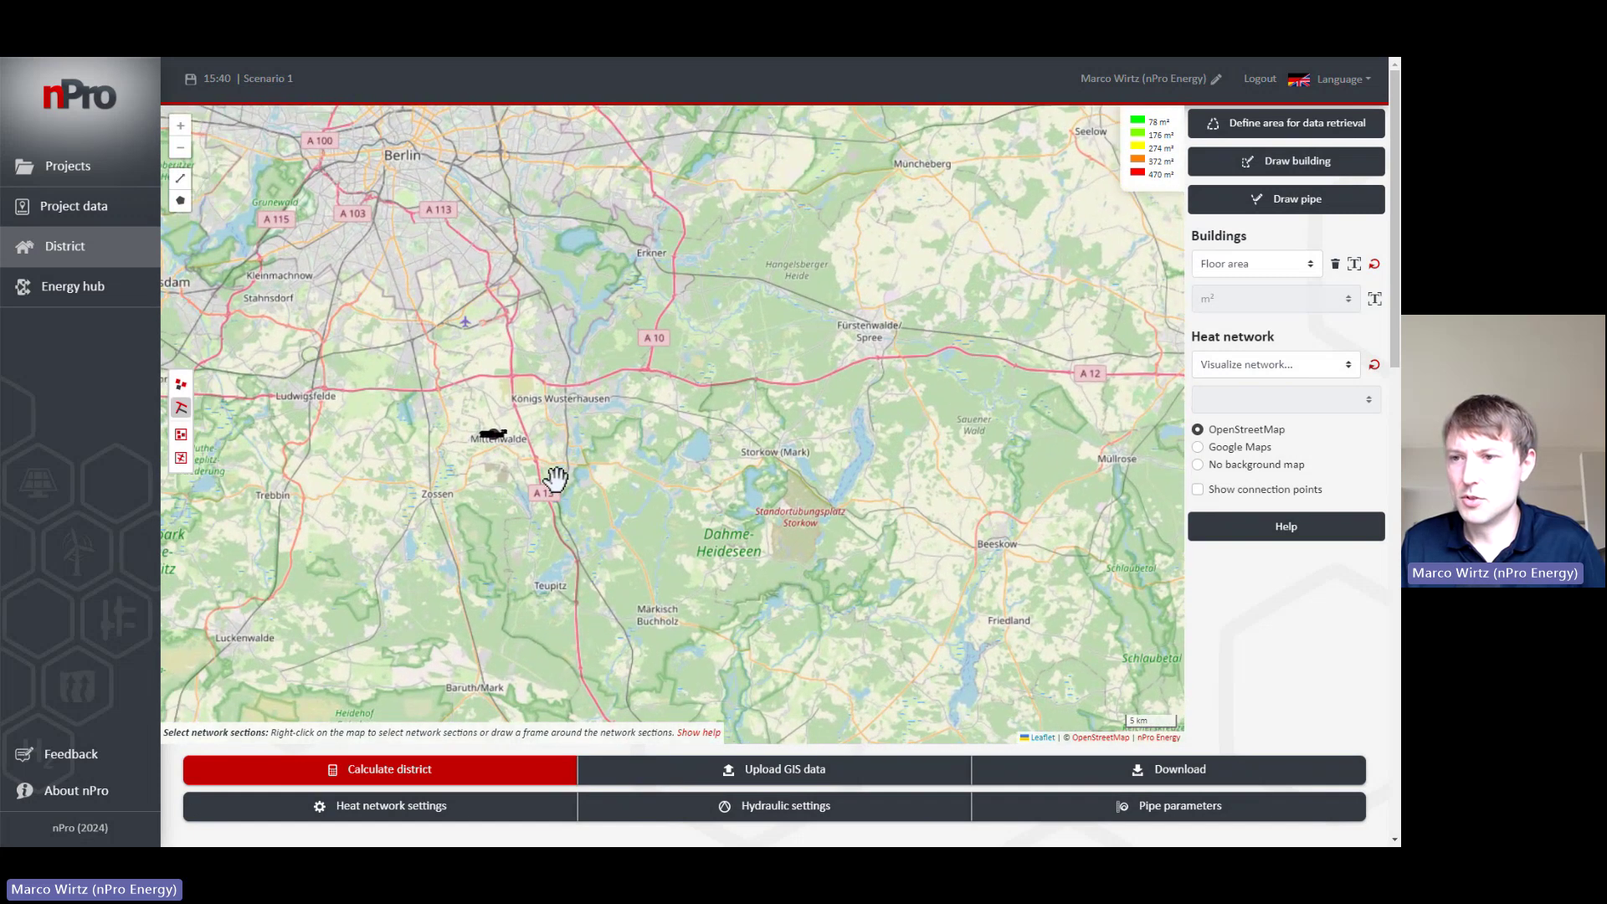
Step: Visit Project data, then return to the District map recentred on Chausseestraße
{"action": "left_click", "coordinate": [115, 219]}
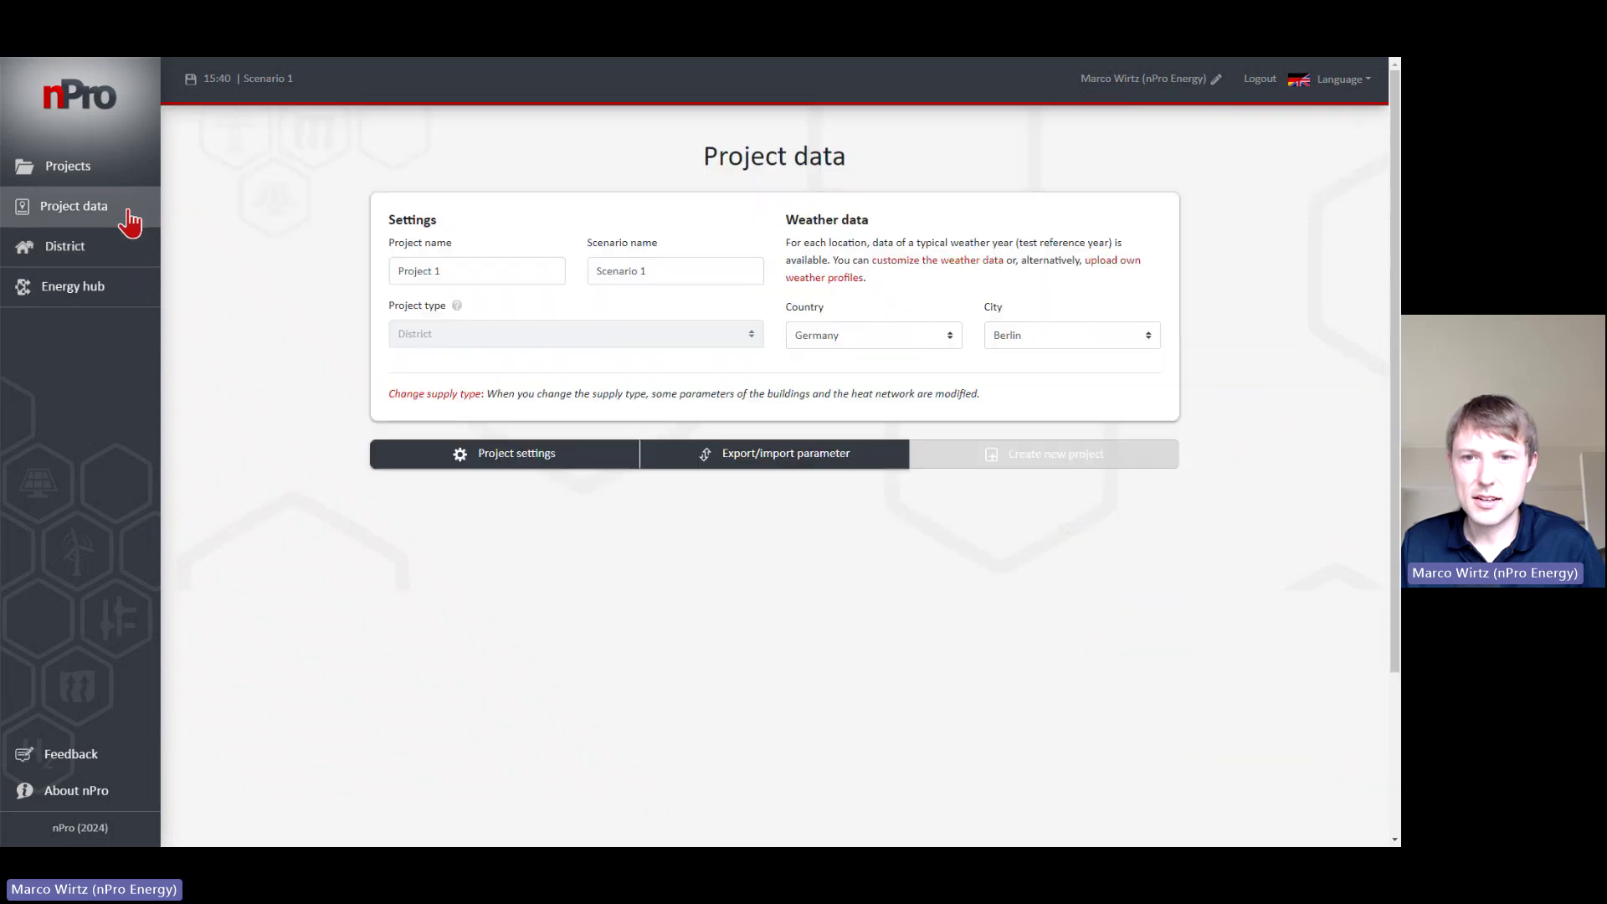
{"action": "left_click", "coordinate": [111, 258]}
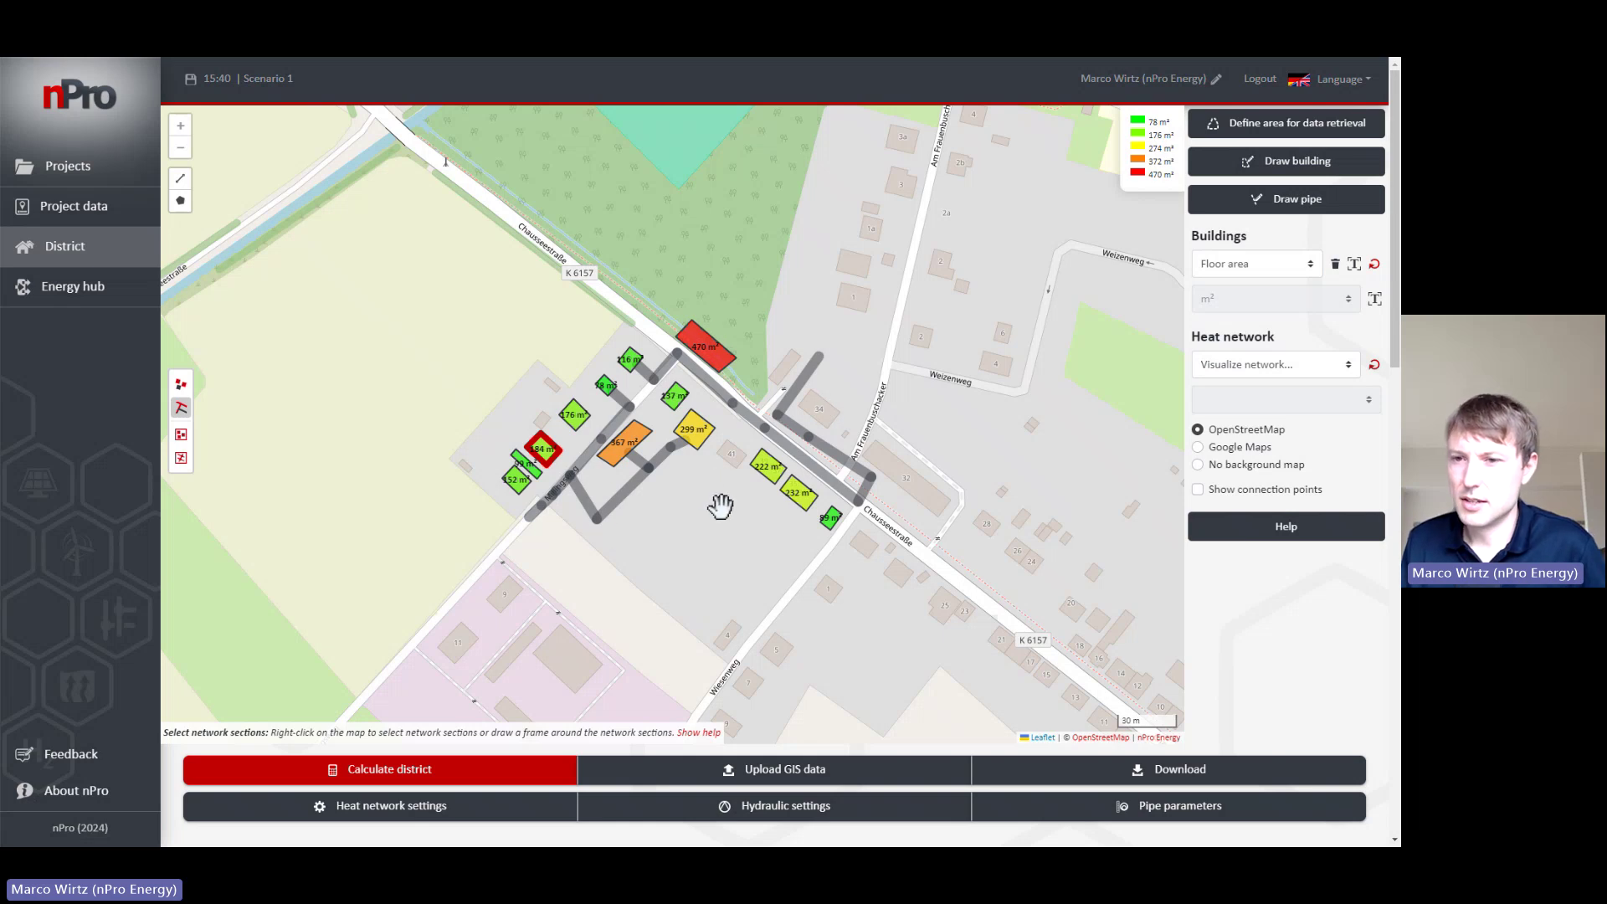
{"action": "scroll", "coordinate": [693, 500], "scroll_direction": "up", "scroll_amount": 1}
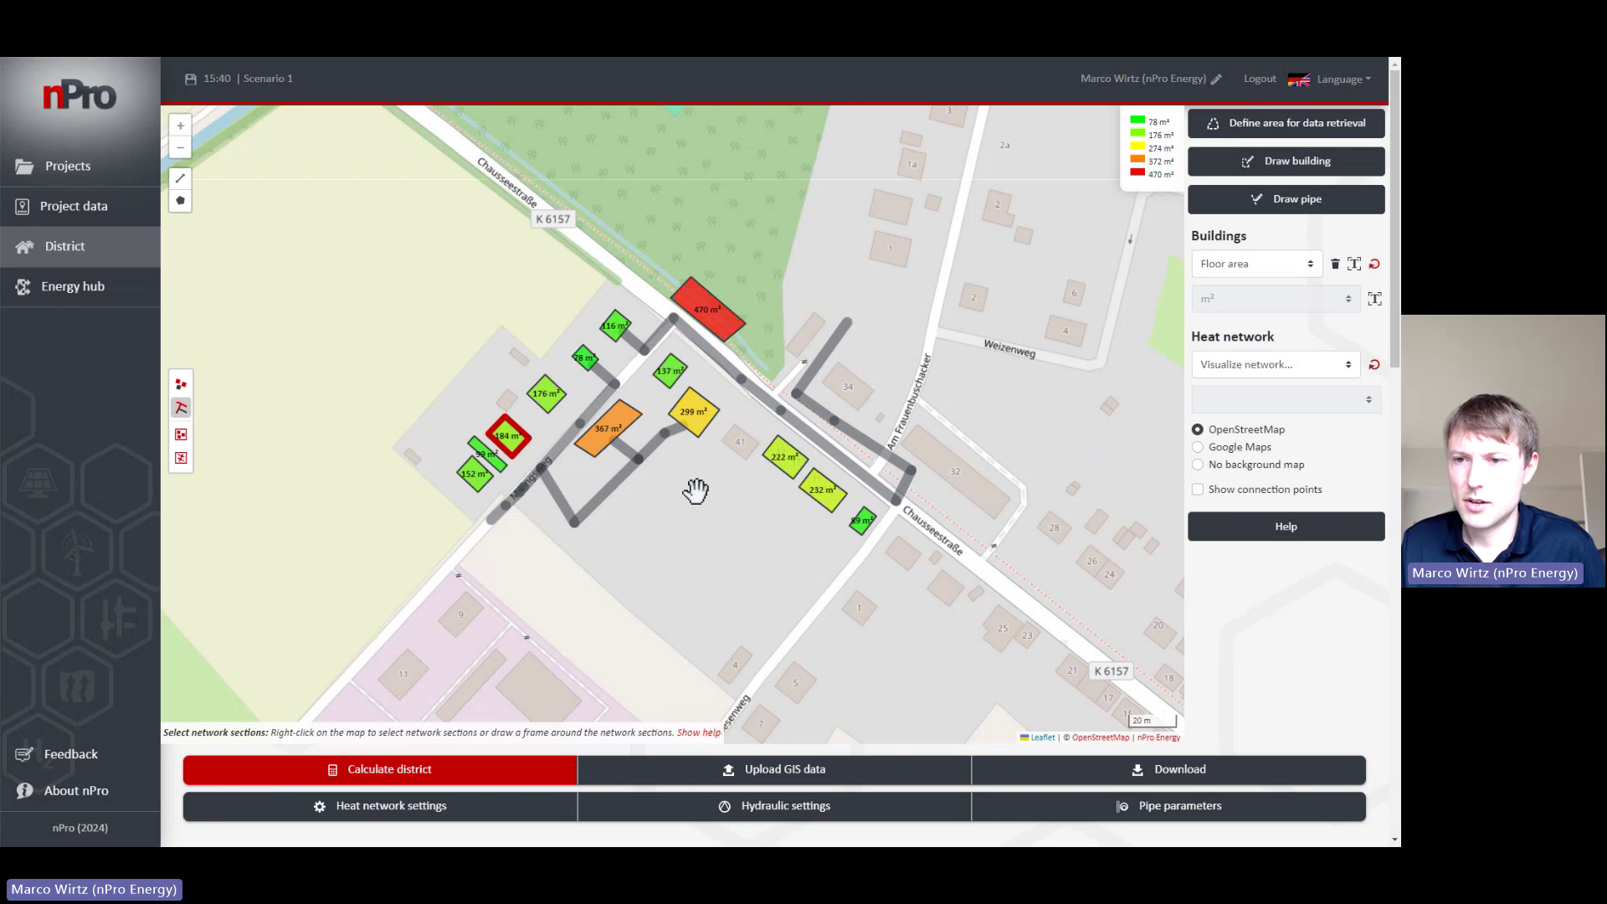
{"action": "left_click_drag", "start_coordinate": [696, 488], "coordinate": [687, 504]}
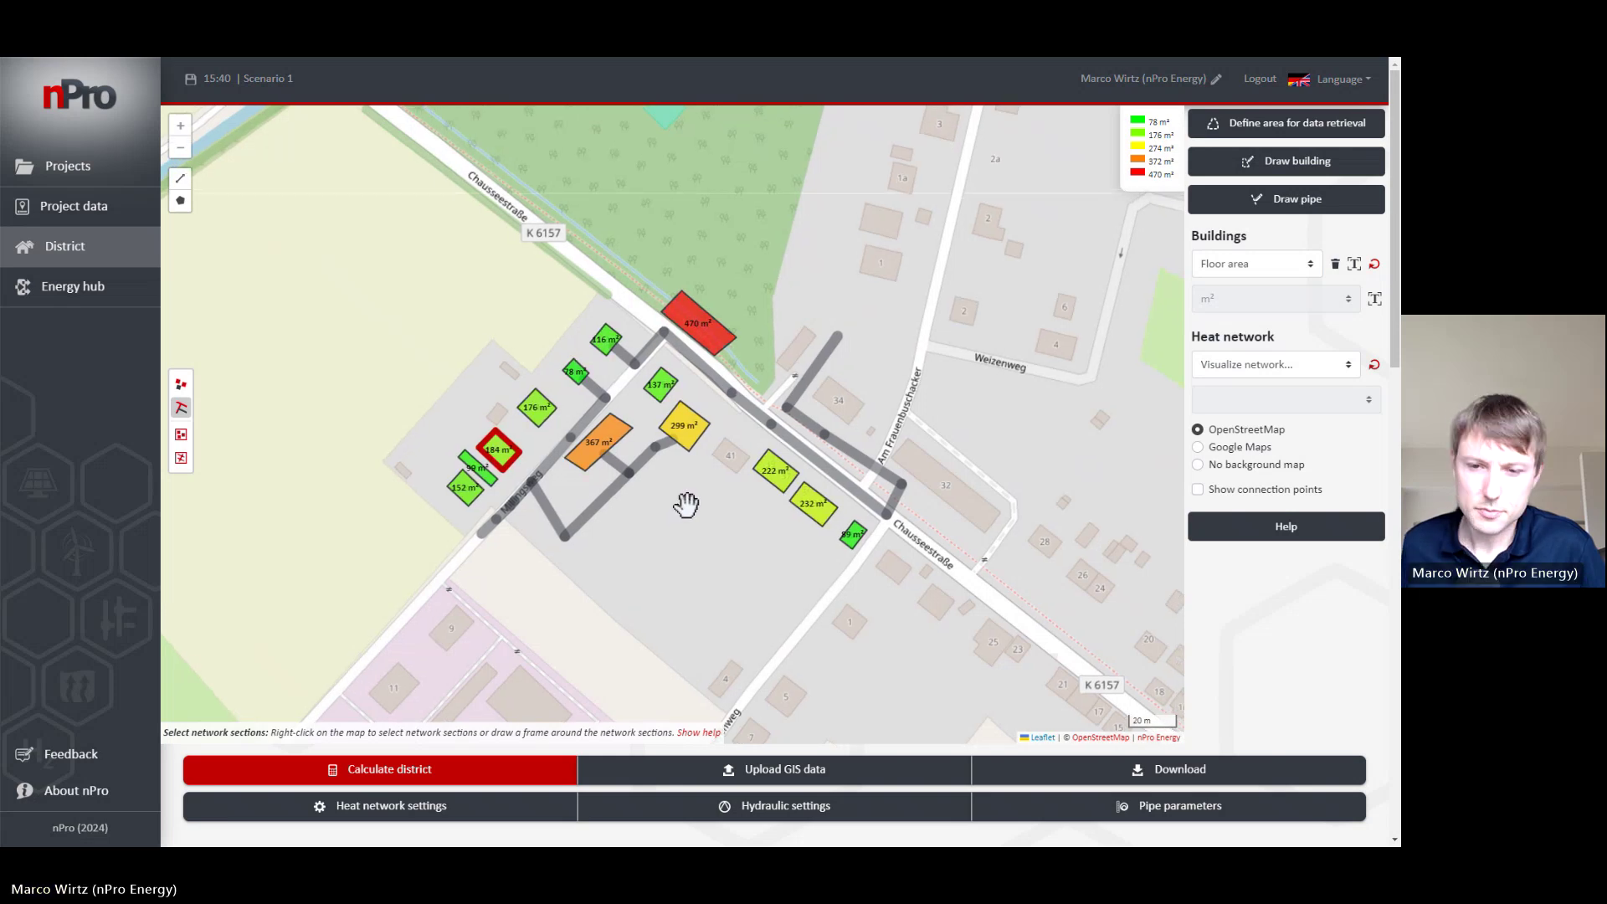